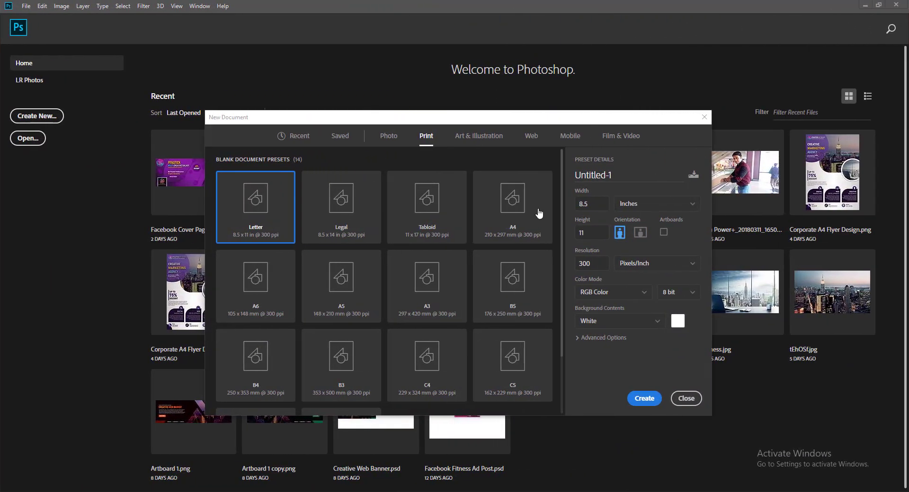
Step: Create an A4, 300 ppi CMYK document in inches named 'Rath Yatra Poster Design'
{"action": "left_click", "coordinate": [522, 221]}
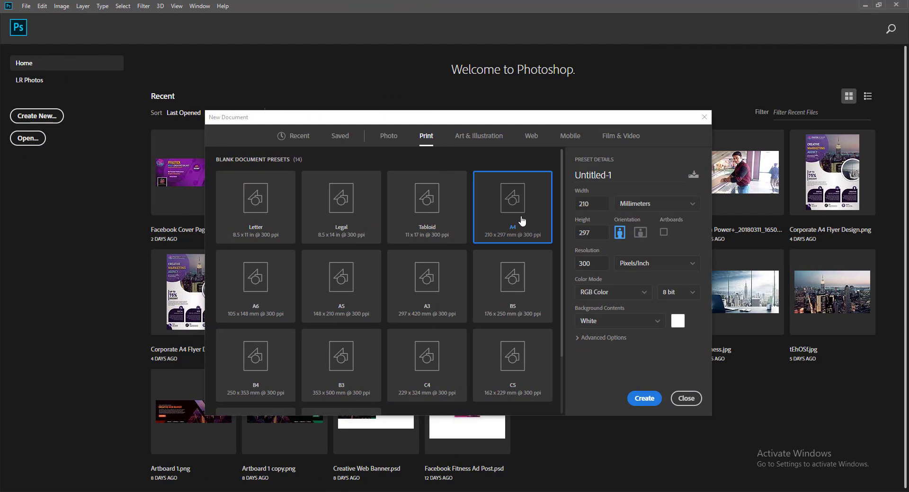
{"action": "left_click", "coordinate": [692, 204]}
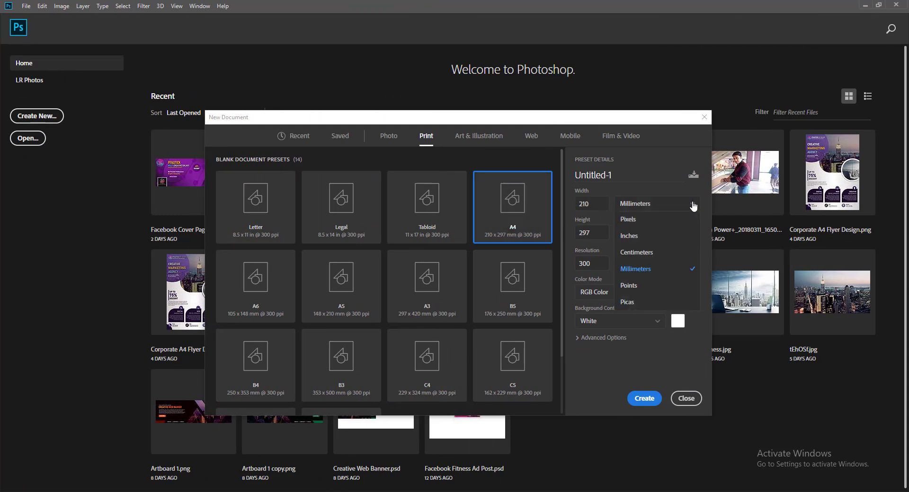
{"action": "left_click", "coordinate": [629, 236]}
{"action": "left_click", "coordinate": [620, 176]}
{"action": "type", "text": "Rath Yatra Poster Design"}
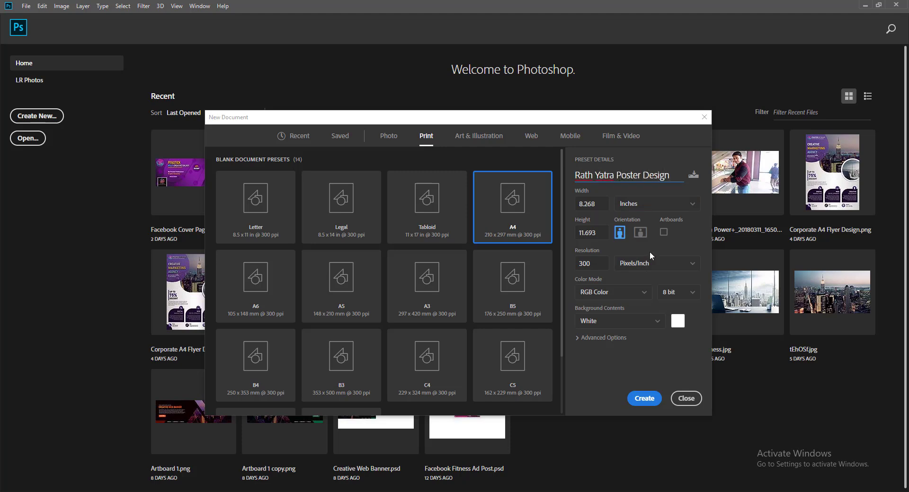
{"action": "left_click", "coordinate": [615, 292]}
{"action": "left_click", "coordinate": [595, 358]}
{"action": "left_click", "coordinate": [642, 399]}
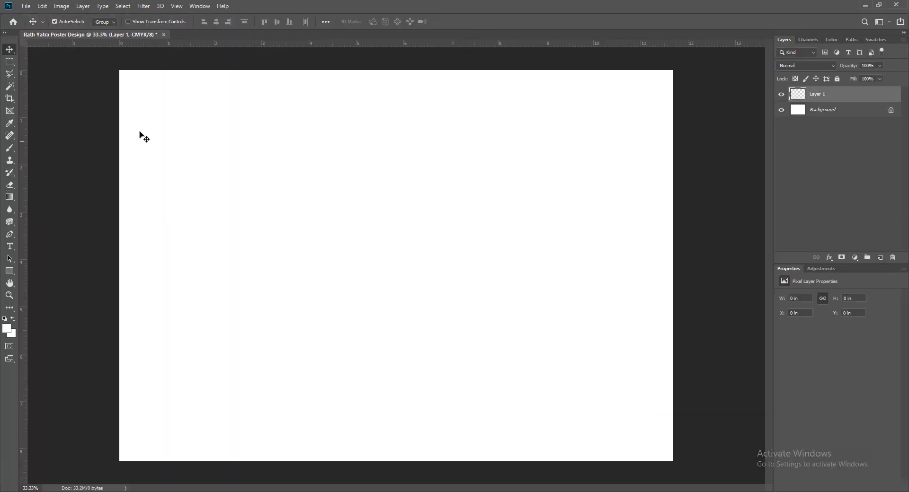
Step: Save the poster as Rath Yatra Poster Design.psd in F:\Works & Projects\Photoshop Works
{"action": "left_click", "coordinate": [29, 7]}
{"action": "left_click", "coordinate": [36, 103]}
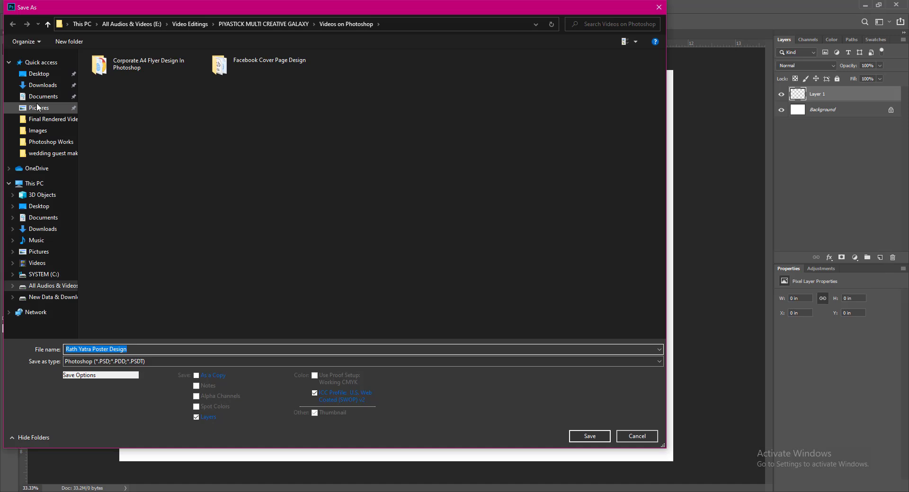
{"action": "left_click", "coordinate": [48, 297]}
{"action": "double_click", "coordinate": [141, 71]}
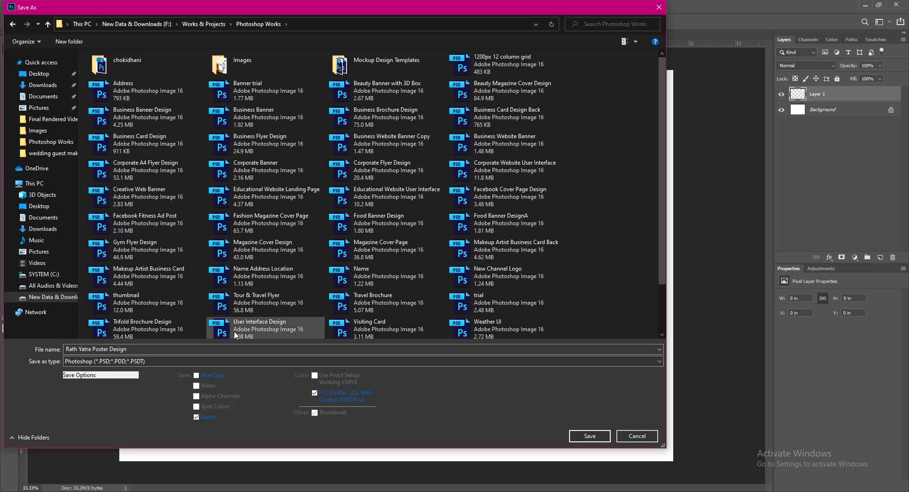
{"action": "left_click", "coordinate": [589, 436]}
{"action": "key", "text": "Return"}
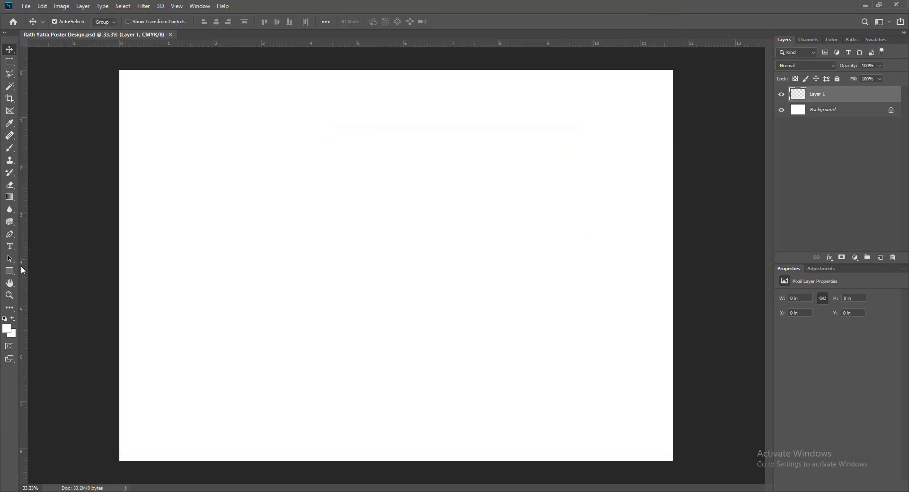
Step: Open the rath-yatra festival image and drag it into the poster
{"action": "left_click", "coordinate": [26, 6]}
{"action": "left_click", "coordinate": [38, 24]}
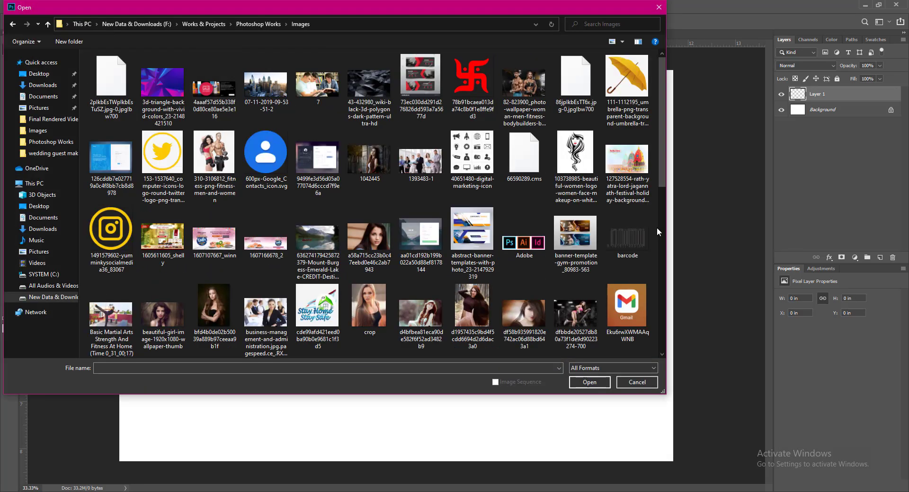
{"action": "mouse_move", "coordinate": [662, 170]}
{"action": "left_mouse_down"}
{"action": "mouse_move", "coordinate": [683, 277]}
{"action": "mouse_move", "coordinate": [679, 336]}
{"action": "mouse_move", "coordinate": [673, 160]}
{"action": "left_mouse_up"}
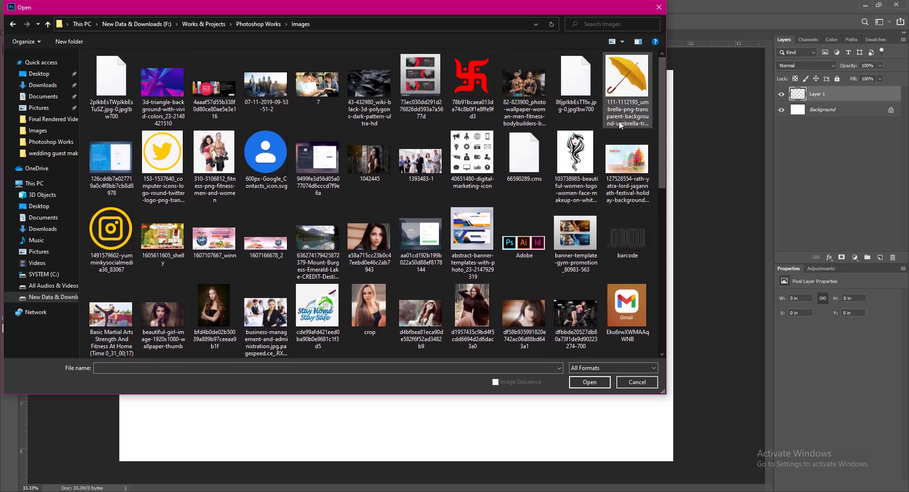
{"action": "left_click", "coordinate": [627, 161]}
{"action": "left_click", "coordinate": [598, 383]}
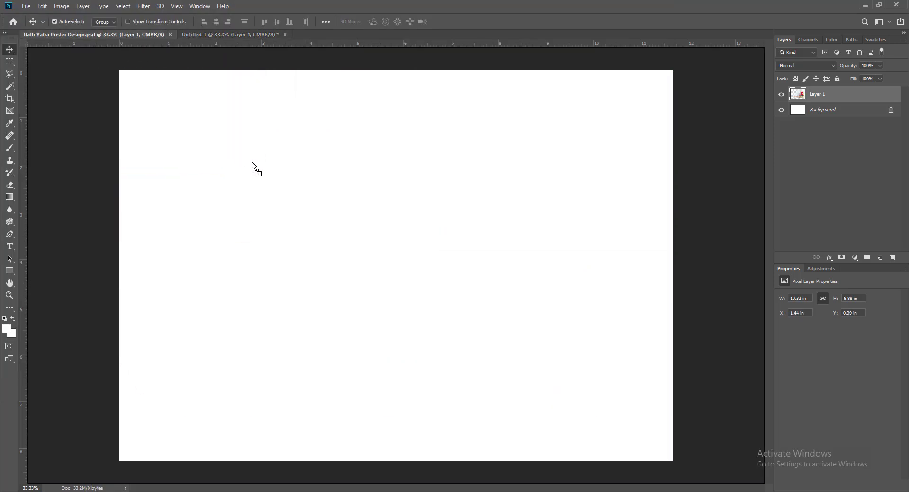
{"action": "mouse_move", "coordinate": [538, 301]}
{"action": "left_mouse_down"}
{"action": "mouse_move", "coordinate": [440, 330]}
{"action": "mouse_move", "coordinate": [447, 306]}
{"action": "left_mouse_up"}
Step: Enlarge the festival image to cover the page, aligned with the left edge
{"action": "key", "text": "ctrl+t"}
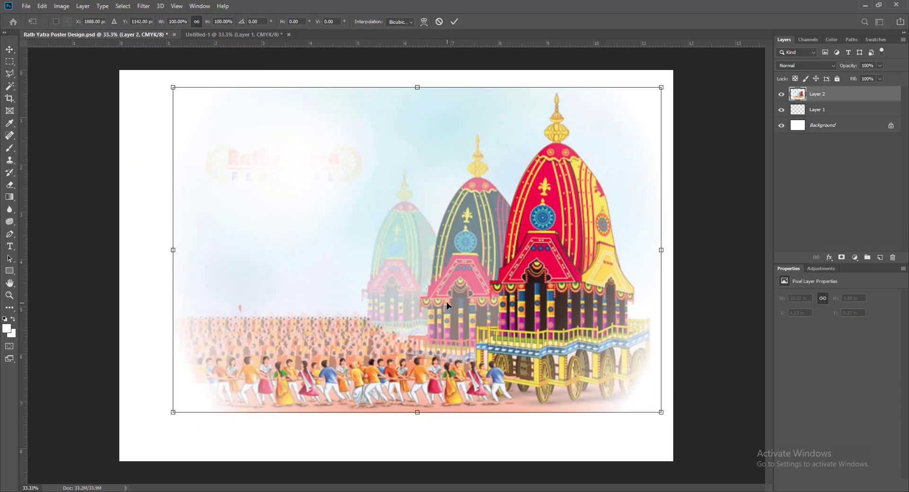
{"action": "left_click_drag", "start_coordinate": [173, 413], "coordinate": [144, 444]}
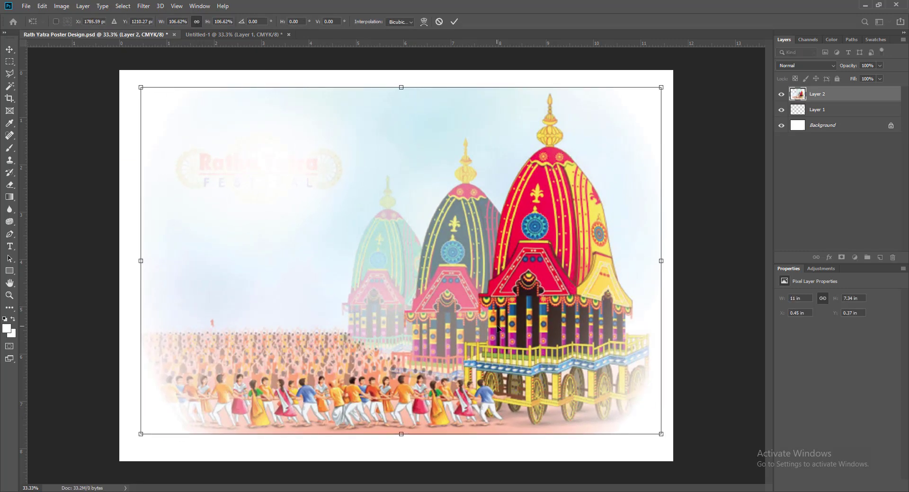
{"action": "key", "text": "Return"}
{"action": "left_click_drag", "start_coordinate": [496, 328], "coordinate": [548, 312]}
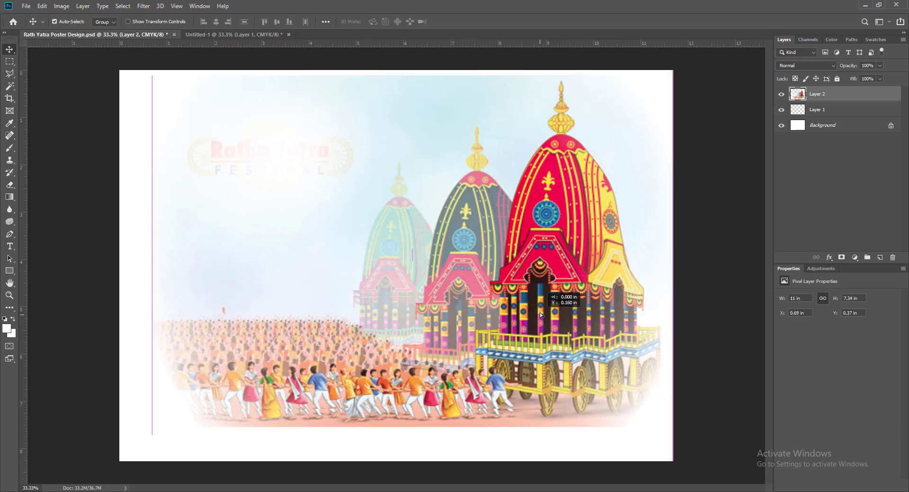
{"action": "key", "text": "ctrl+t"}
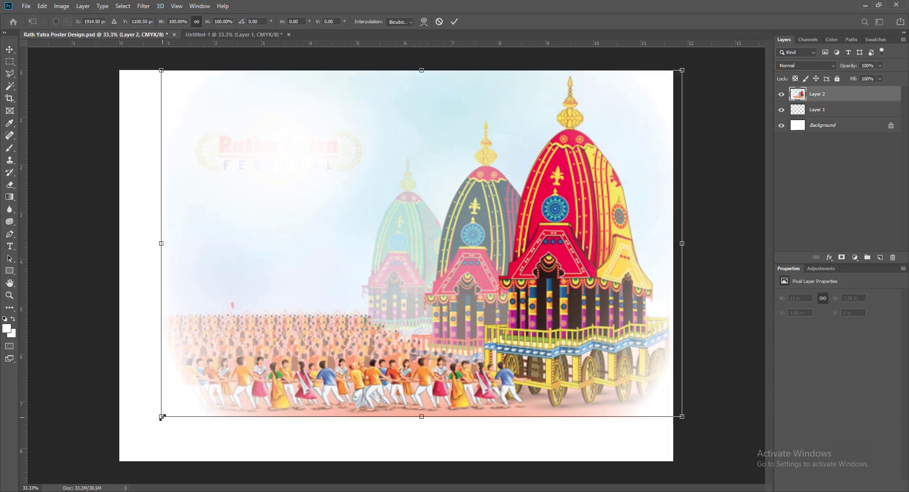
{"action": "left_click_drag", "start_coordinate": [161, 417], "coordinate": [122, 450]}
{"action": "key", "text": "Return"}
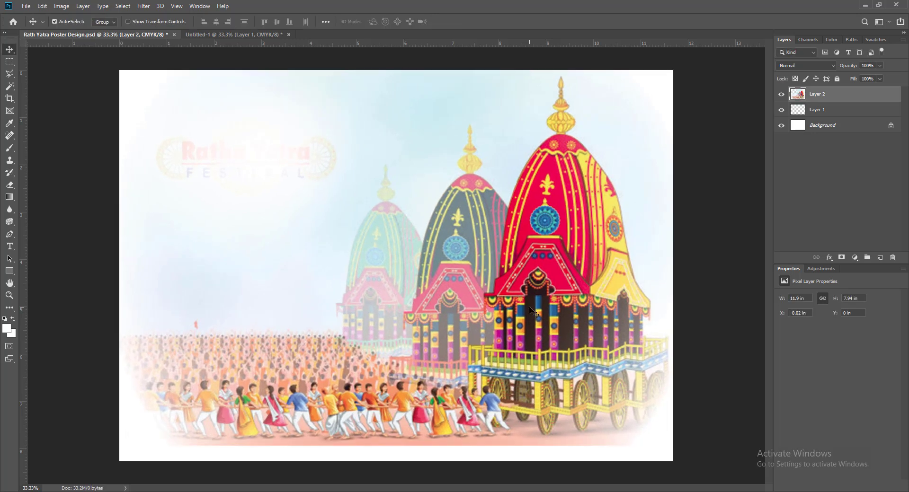
{"action": "left_click_drag", "start_coordinate": [541, 308], "coordinate": [529, 304]}
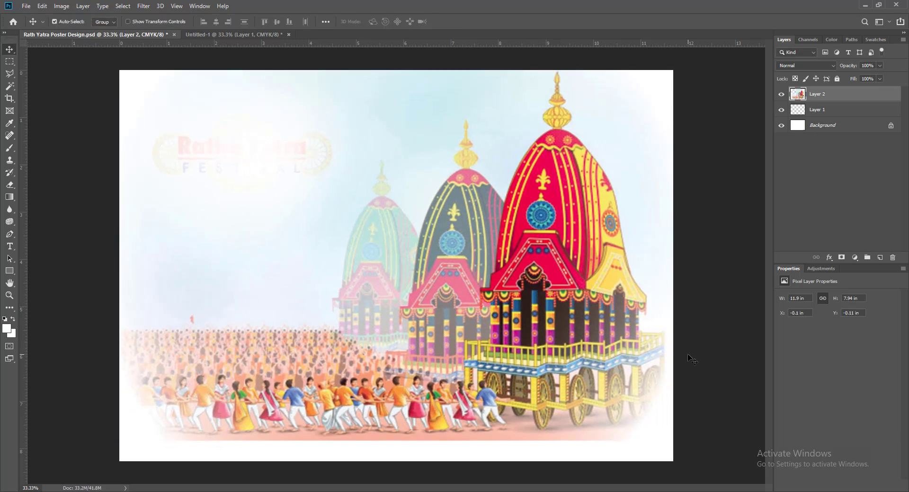
Step: Save, move Layer 1 above Layer 2, and close Untitled-1
{"action": "key", "text": "ctrl+s"}
{"action": "left_click_drag", "start_coordinate": [820, 112], "coordinate": [824, 89]}
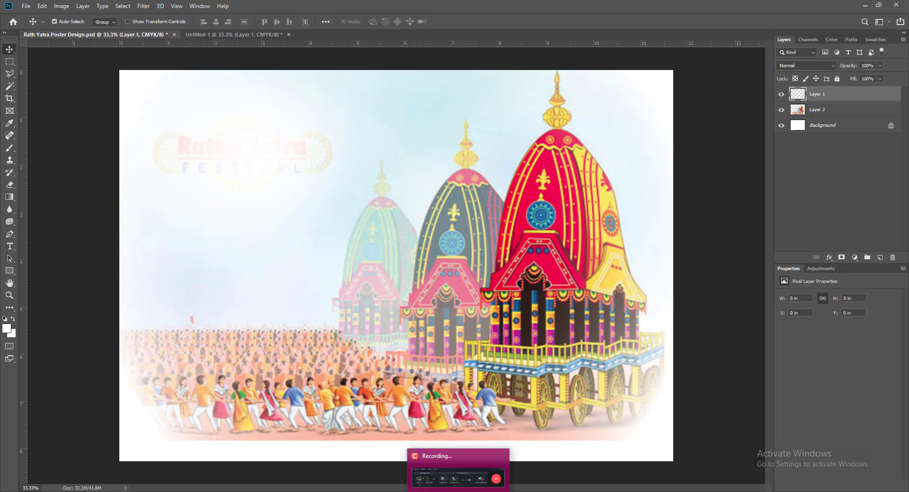
{"action": "left_click", "coordinate": [288, 32]}
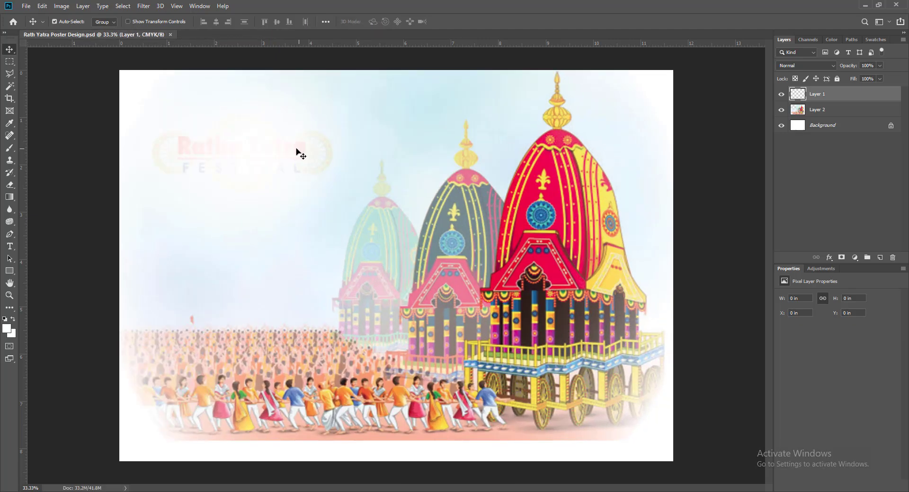
Step: Open the ratha-yatra deity image, unlock its layer, and copy it into the poster
{"action": "left_click", "coordinate": [26, 6]}
{"action": "left_click", "coordinate": [38, 24]}
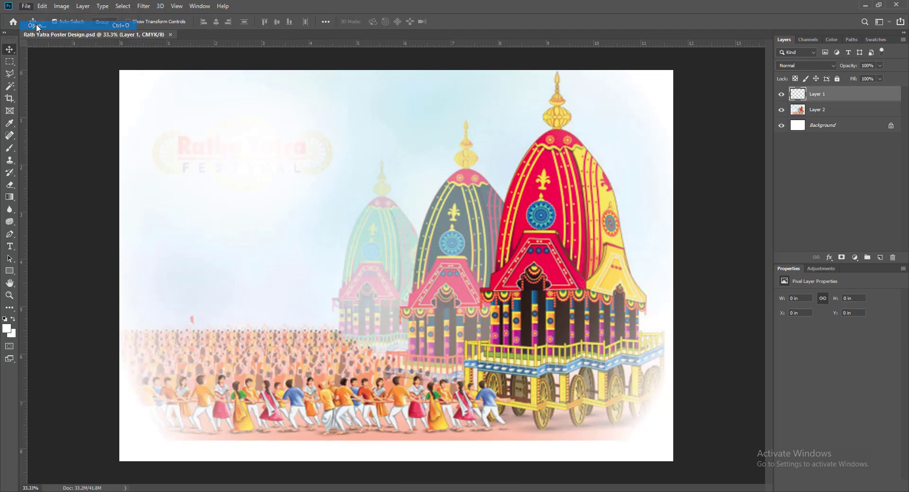
{"action": "left_click_drag", "start_coordinate": [661, 138], "coordinate": [658, 258]}
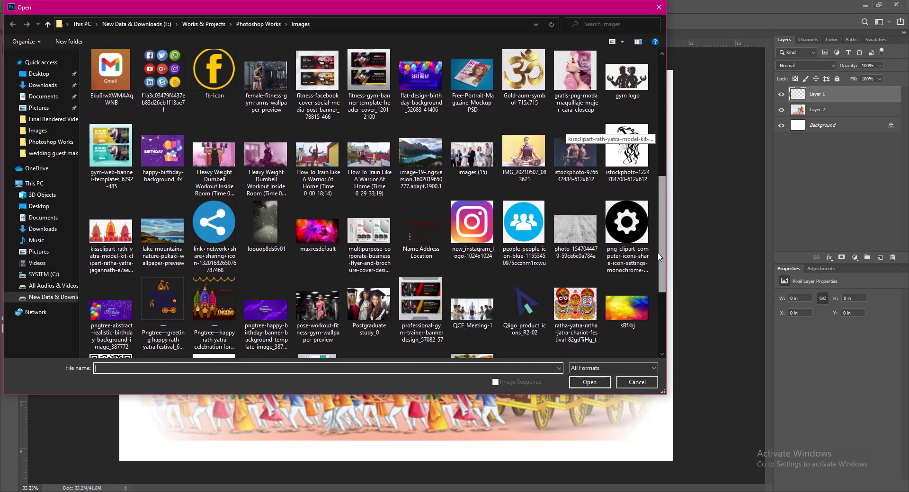
{"action": "left_click", "coordinate": [575, 302]}
{"action": "left_click", "coordinate": [589, 382]}
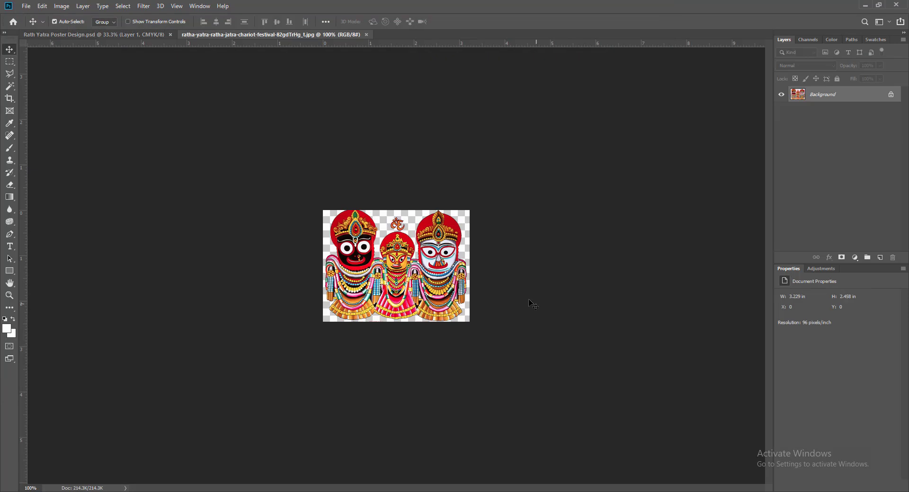
{"action": "left_click_drag", "start_coordinate": [438, 262], "coordinate": [432, 299]}
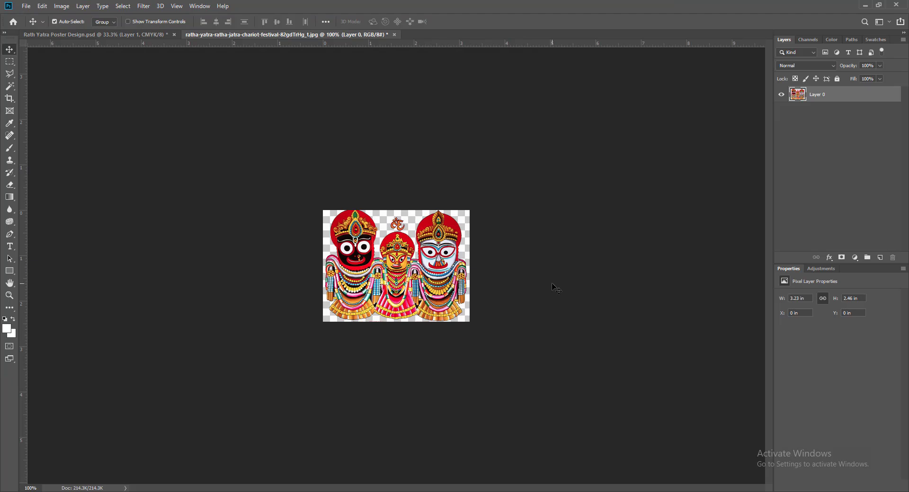
{"action": "key", "text": "ctrl+plus"}
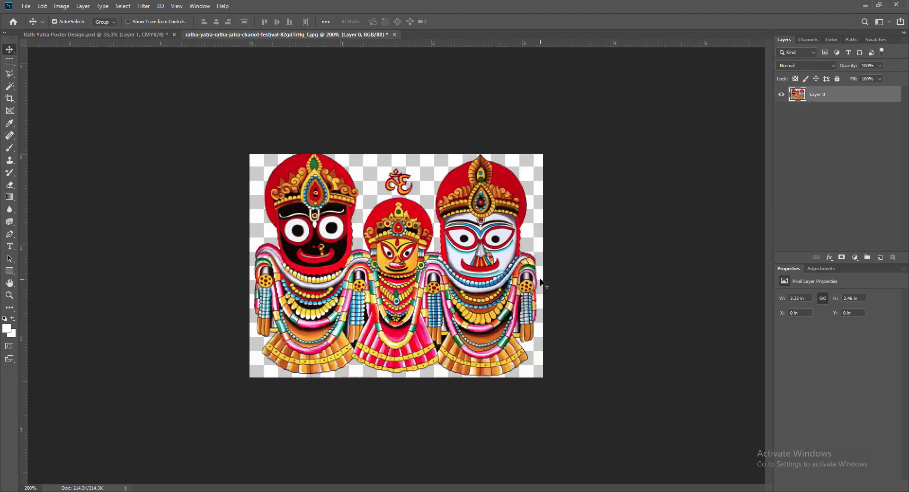
{"action": "key", "text": "ctrl+minus"}
{"action": "mouse_move", "coordinate": [541, 282]}
{"action": "left_mouse_down"}
{"action": "mouse_move", "coordinate": [327, 222]}
{"action": "mouse_move", "coordinate": [382, 294]}
{"action": "mouse_move", "coordinate": [468, 342]}
{"action": "left_mouse_up"}
Step: Enlarge the deity artwork and place it over the upper-left sky
{"action": "key", "text": "ctrl+t"}
{"action": "left_click_drag", "start_coordinate": [288, 203], "coordinate": [196, 133]}
{"action": "key", "text": "Return"}
{"action": "left_click_drag", "start_coordinate": [342, 252], "coordinate": [282, 227]}
Step: Erase the checkerboard on the right, bottom and left of the deities with an enlarged eraser
{"action": "left_click", "coordinate": [10, 184]}
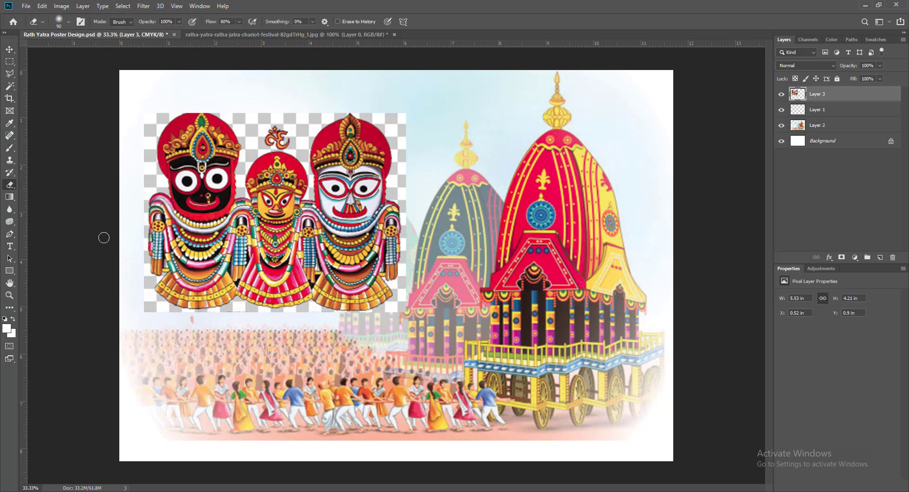
{"action": "key", "text": "]"}
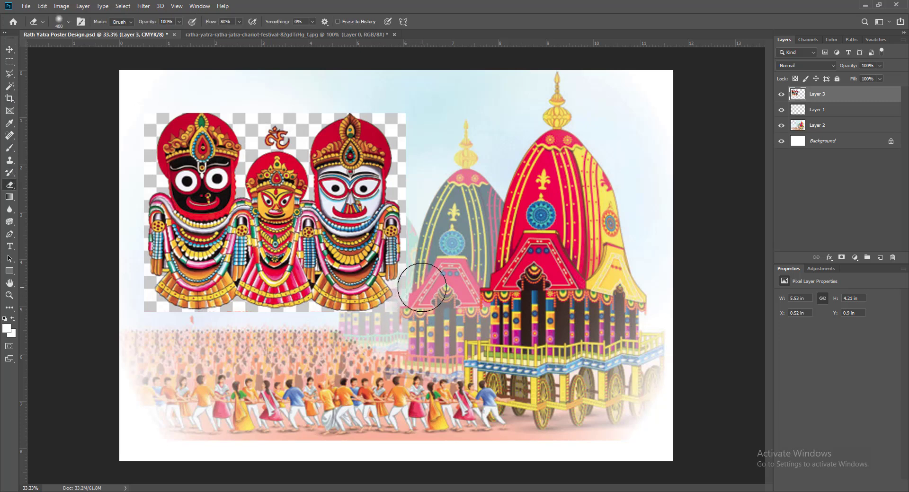
{"action": "left_click_drag", "start_coordinate": [403, 142], "coordinate": [413, 261]}
{"action": "mouse_move", "coordinate": [311, 315]}
{"action": "left_mouse_down"}
{"action": "mouse_move", "coordinate": [148, 314]}
{"action": "mouse_move", "coordinate": [134, 239]}
{"action": "mouse_move", "coordinate": [138, 161]}
{"action": "mouse_move", "coordinate": [173, 103]}
{"action": "mouse_move", "coordinate": [303, 126]}
{"action": "left_mouse_up"}
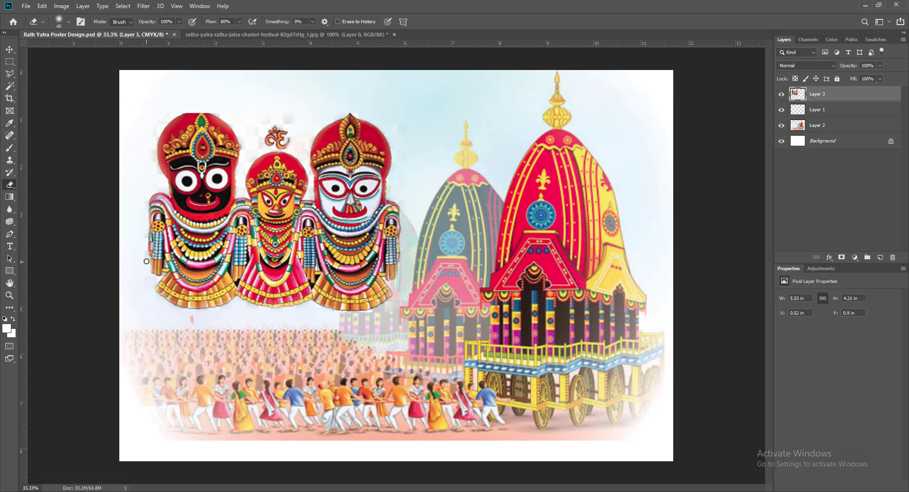
Step: Flip the deity artwork horizontally
{"action": "key", "text": "v"}
{"action": "key", "text": "ctrl+t"}
{"action": "right_click", "coordinate": [402, 126]}
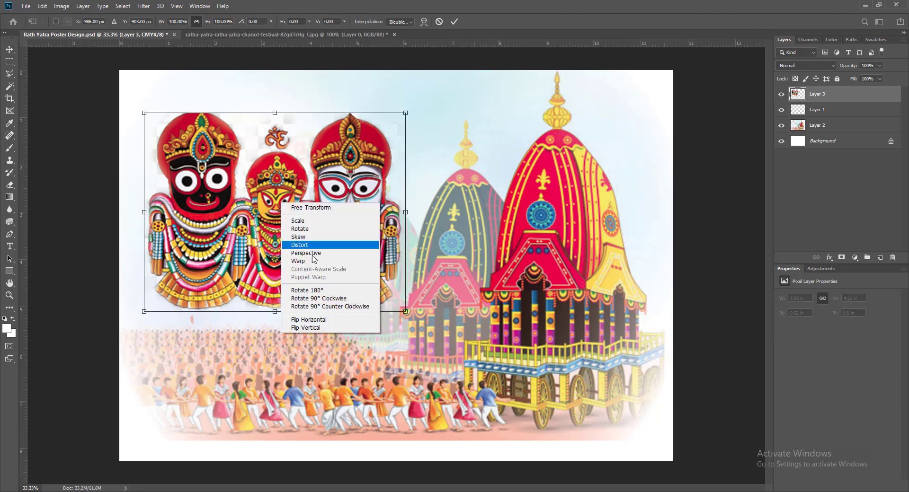
{"action": "left_click", "coordinate": [426, 320]}
{"action": "key", "text": "Return"}
Step: Raise the deity artwork's brightness to 28
{"action": "left_click", "coordinate": [62, 6]}
{"action": "left_click", "coordinate": [189, 27]}
{"action": "left_click_drag", "start_coordinate": [599, 95], "coordinate": [608, 97]}
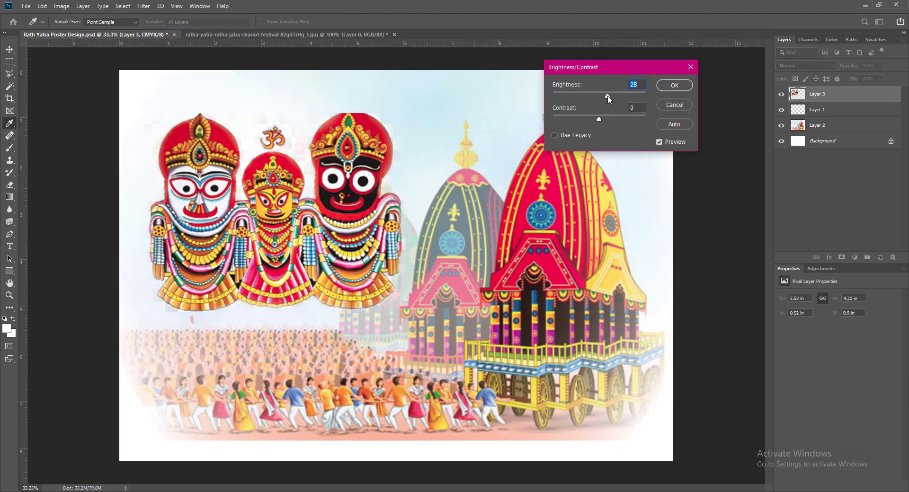
{"action": "key", "text": "Return"}
{"action": "left_click", "coordinate": [62, 6]}
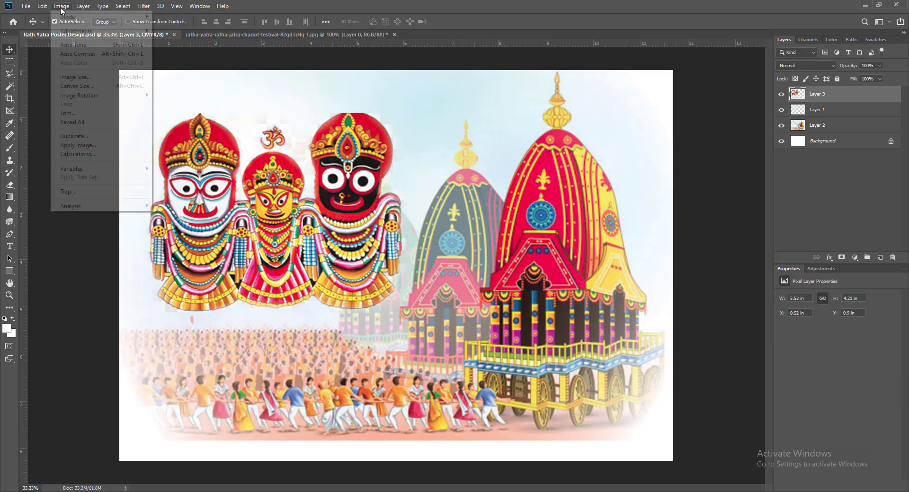
{"action": "key", "text": "Escape"}
Step: Move the deities toward the top-left corner and fade the layer to 20% opacity
{"action": "left_click_drag", "start_coordinate": [342, 178], "coordinate": [321, 172]}
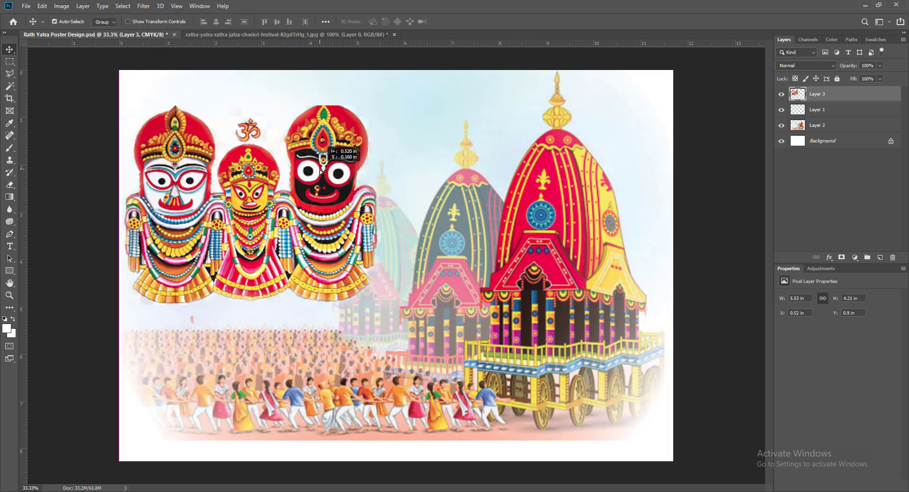
{"action": "left_click", "coordinate": [879, 66]}
{"action": "left_click_drag", "start_coordinate": [875, 76], "coordinate": [850, 76]}
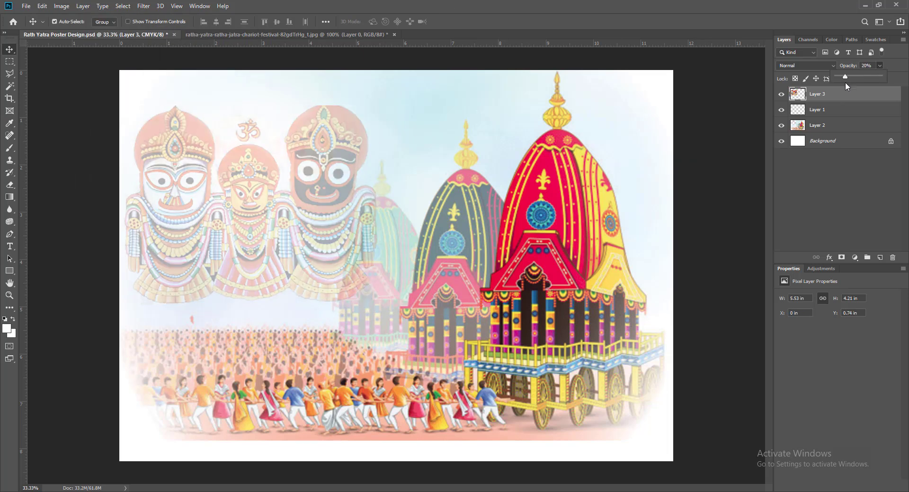
Step: Delete Layer 1, move the deity layer below the chariots, and shift it left
{"action": "left_click", "coordinate": [817, 109]}
{"action": "left_click", "coordinate": [892, 257]}
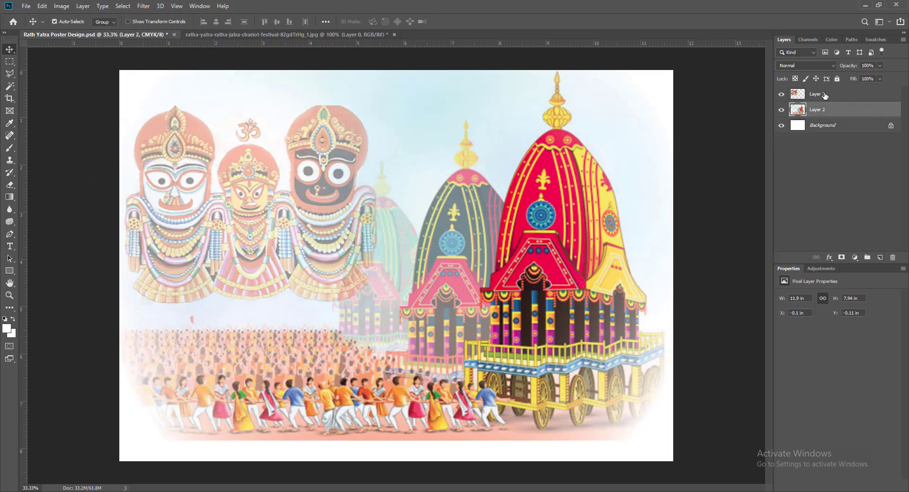
{"action": "key", "text": "ctrl+["}
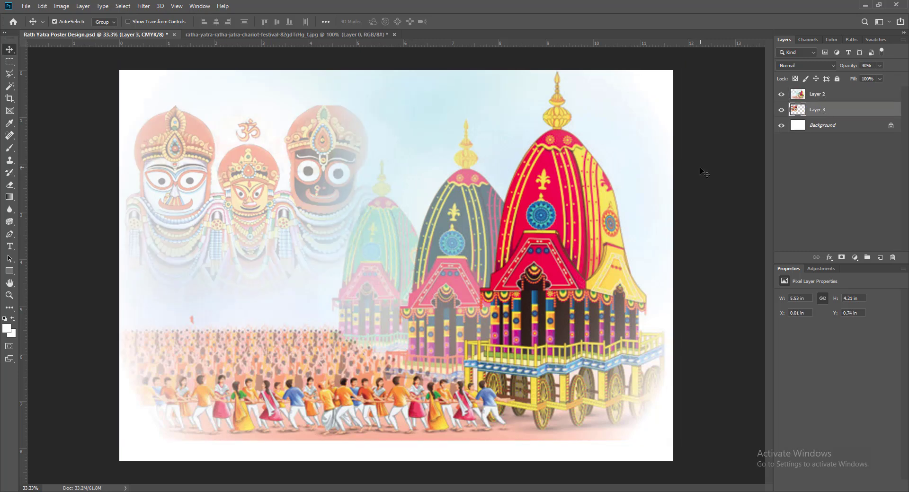
{"action": "key", "text": "shift+Right"}
{"action": "key", "text": "shift+Right"}
{"action": "key", "text": "shift+Right"}
{"action": "mouse_move", "coordinate": [217, 202]}
{"action": "left_mouse_down"}
{"action": "mouse_move", "coordinate": [203, 209]}
{"action": "mouse_move", "coordinate": [183, 142]}
{"action": "left_mouse_up"}
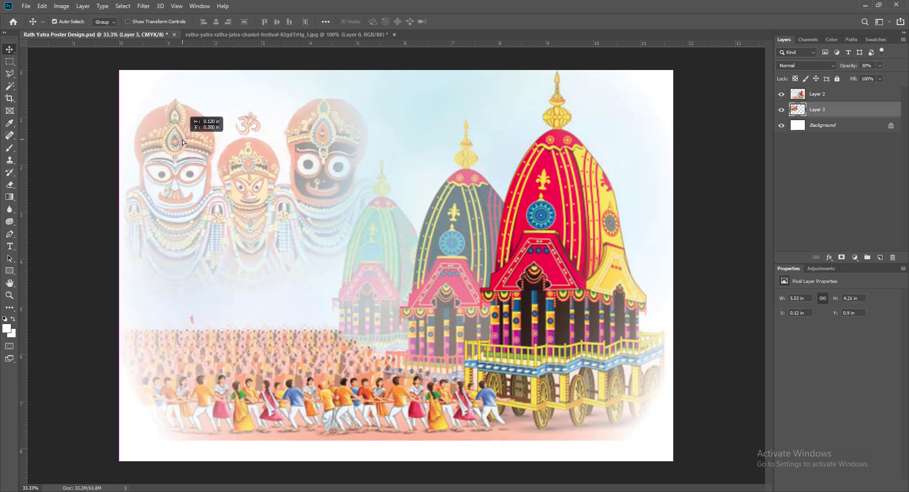
Step: Set the deity layer's opacity to 45%
{"action": "left_click", "coordinate": [879, 65]}
{"action": "left_click_drag", "start_coordinate": [870, 77], "coordinate": [878, 77]}
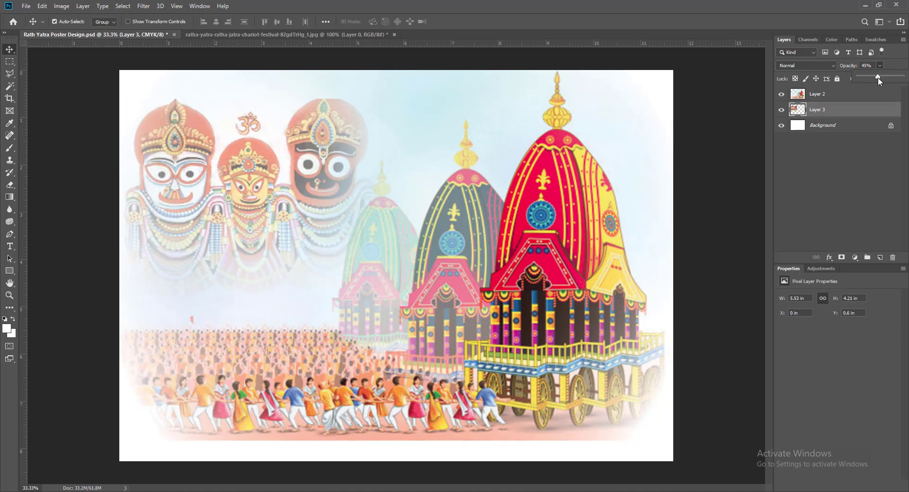
{"action": "left_click", "coordinate": [715, 293]}
Step: Shrink the deities to 5.2 × 3.96 in, reposition them in the upper-left sky, and save
{"action": "key", "text": "alt+period"}
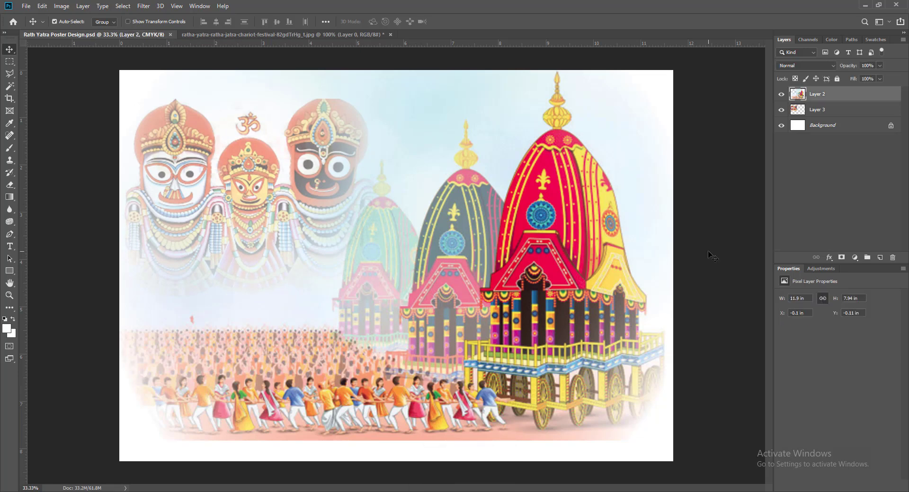
{"action": "key", "text": "alt+bracketleft"}
{"action": "left_click_drag", "start_coordinate": [120, 98], "coordinate": [127, 137]}
{"action": "key", "text": "ctrl+t"}
{"action": "key", "text": "Return"}
{"action": "key", "text": "shift+Up"}
{"action": "key", "text": "shift+Up"}
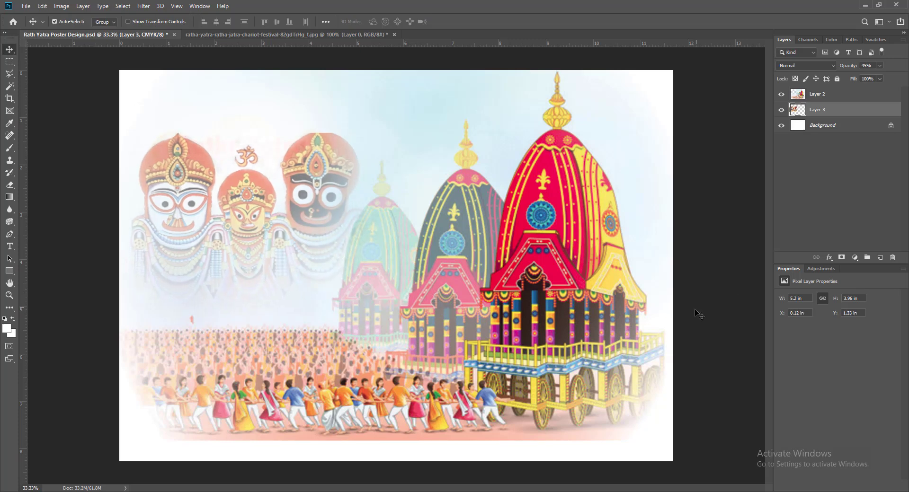
{"action": "key", "text": "shift+Up"}
{"action": "key", "text": "shift+Up"}
{"action": "key", "text": "shift+Up"}
{"action": "key", "text": "ctrl+s"}
{"action": "key", "text": "alt+]"}
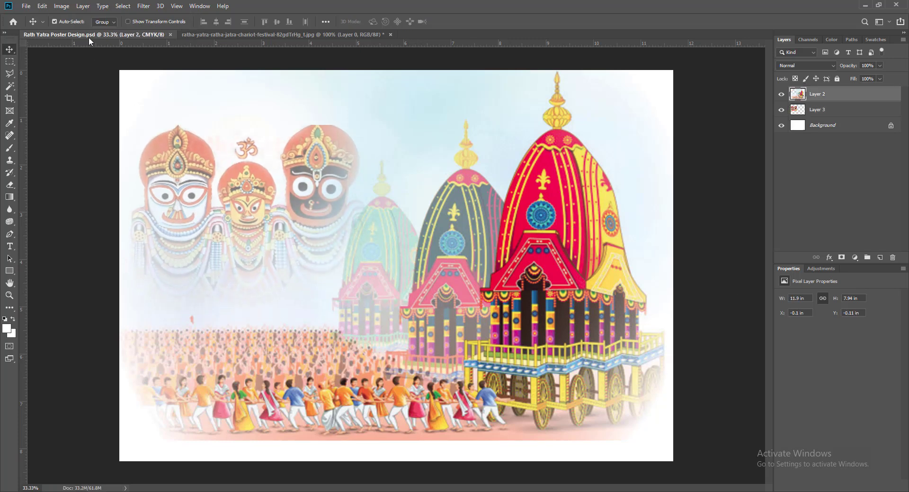
Step: Raise the chariot layer's brightness with Brightness/Contrast
{"action": "left_click", "coordinate": [62, 6]}
{"action": "left_click", "coordinate": [180, 29]}
{"action": "left_click_drag", "start_coordinate": [598, 95], "coordinate": [603, 99]}
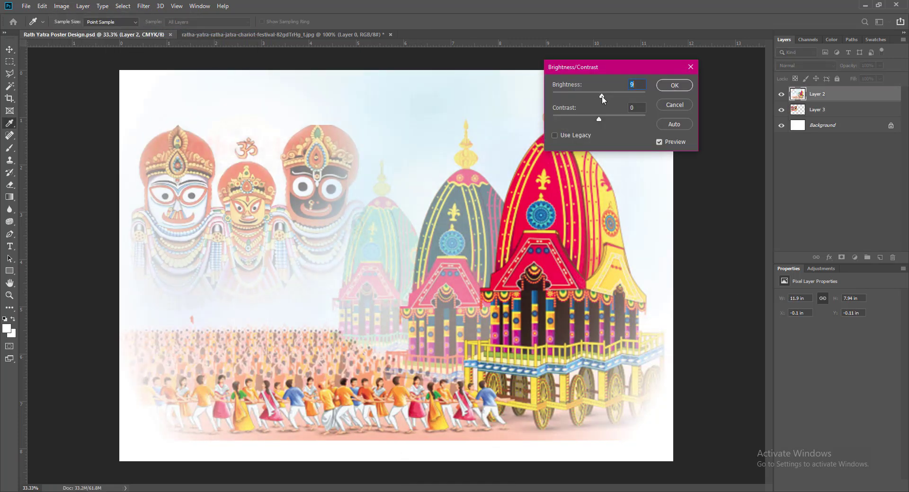
{"action": "key", "text": "Return"}
{"action": "left_click", "coordinate": [61, 6]}
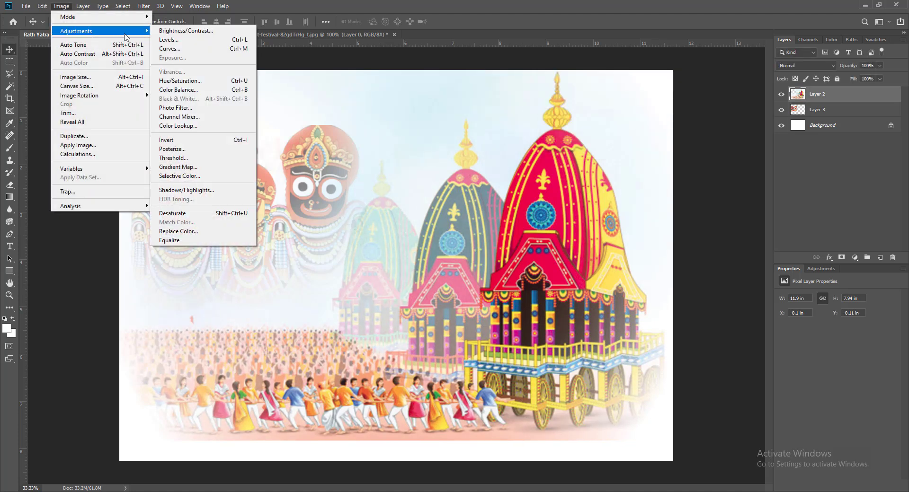
Step: Adjust the chariot artwork's saturation and lightness with Hue/Saturation
{"action": "left_click", "coordinate": [179, 82]}
{"action": "mouse_move", "coordinate": [326, 188]}
{"action": "left_mouse_down"}
{"action": "mouse_move", "coordinate": [317, 189]}
{"action": "mouse_move", "coordinate": [324, 215]}
{"action": "left_mouse_up"}
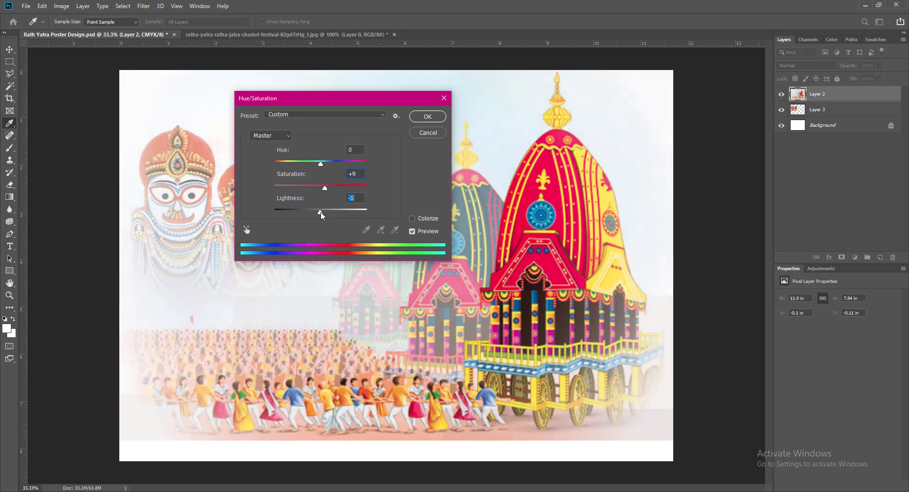
{"action": "left_click", "coordinate": [428, 116]}
{"action": "key", "text": "v"}
Step: Color-balance the chariot artwork to Red +50, Magenta −55, Blue +38
{"action": "left_click", "coordinate": [62, 6]}
{"action": "left_click", "coordinate": [180, 91]}
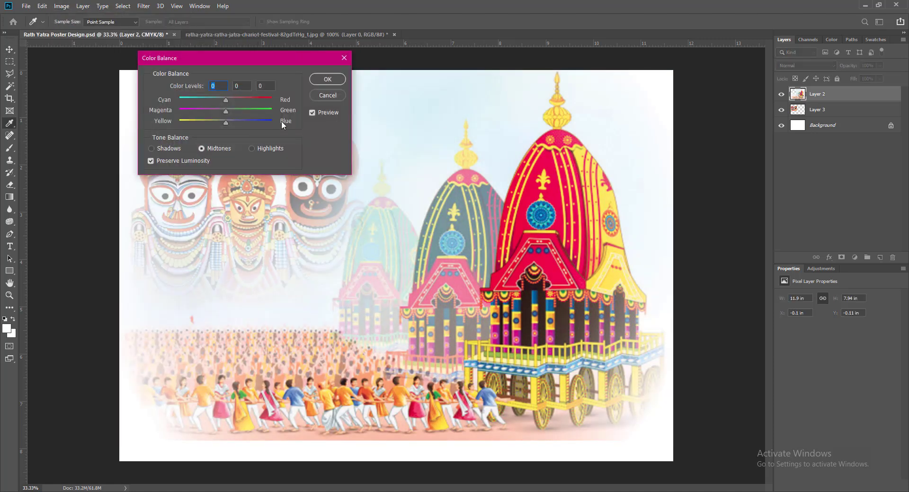
{"action": "mouse_move", "coordinate": [239, 101]}
{"action": "left_mouse_down"}
{"action": "mouse_move", "coordinate": [249, 99]}
{"action": "mouse_move", "coordinate": [200, 111]}
{"action": "mouse_move", "coordinate": [244, 122]}
{"action": "left_mouse_up"}
{"action": "left_click", "coordinate": [317, 95]}
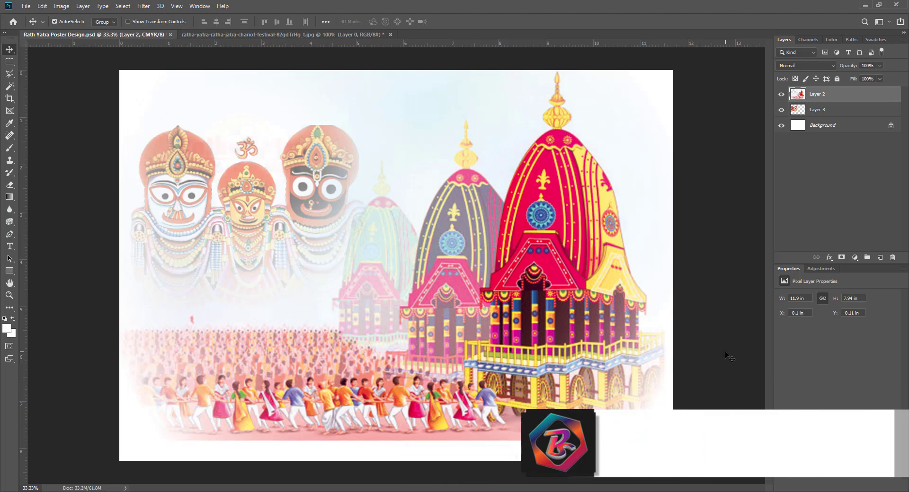
Step: Add a new layer and draw a white rectangle across the poster's middle
{"action": "left_click", "coordinate": [879, 258]}
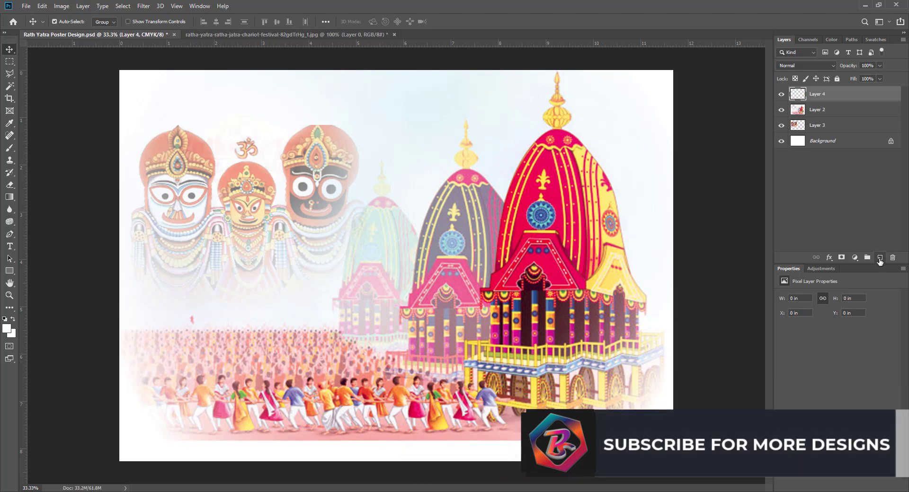
{"action": "left_click", "coordinate": [9, 271]}
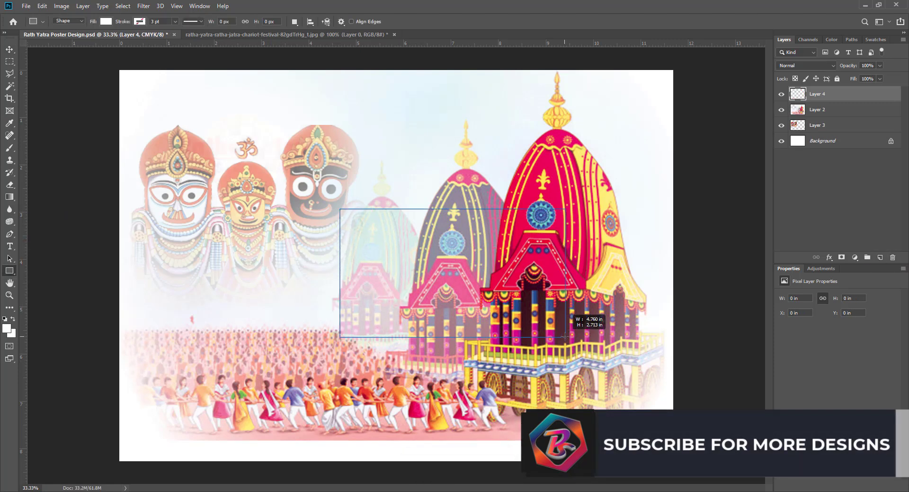
{"action": "left_click_drag", "start_coordinate": [339, 209], "coordinate": [566, 337]}
Step: Narrow the rectangle, rotate it about 47°, and move it to the top-right corner
{"action": "left_click", "coordinate": [8, 50]}
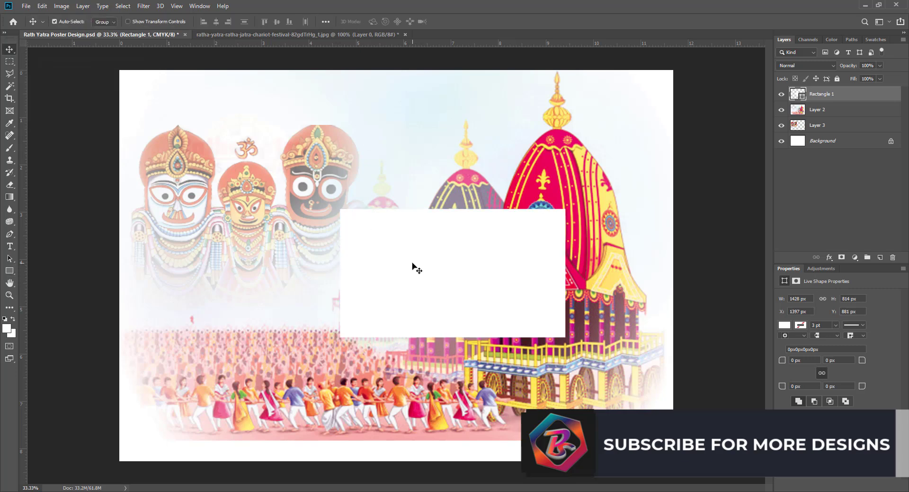
{"action": "key", "text": "ctrl+t"}
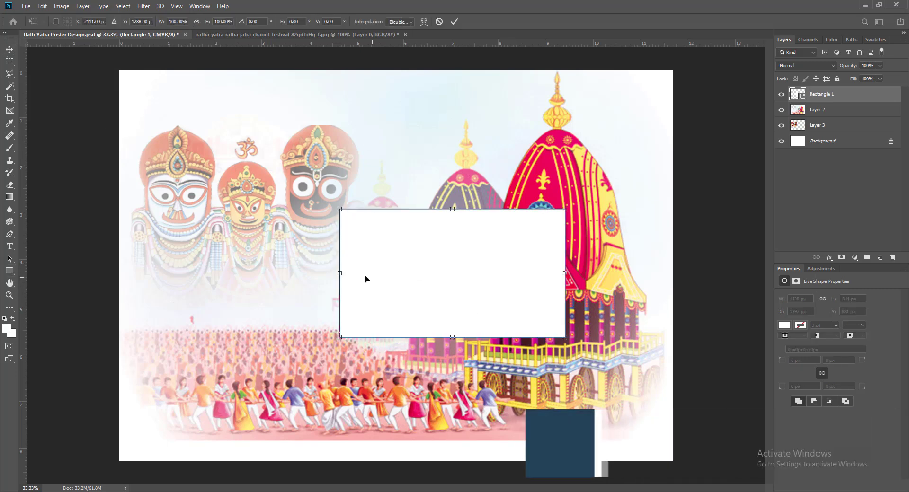
{"action": "left_click_drag", "start_coordinate": [340, 273], "coordinate": [405, 273]}
{"action": "left_click_drag", "start_coordinate": [578, 342], "coordinate": [499, 388]}
{"action": "mouse_move", "coordinate": [495, 302]}
{"action": "left_mouse_down"}
{"action": "mouse_move", "coordinate": [661, 117]}
{"action": "mouse_move", "coordinate": [736, 173]}
{"action": "left_mouse_up"}
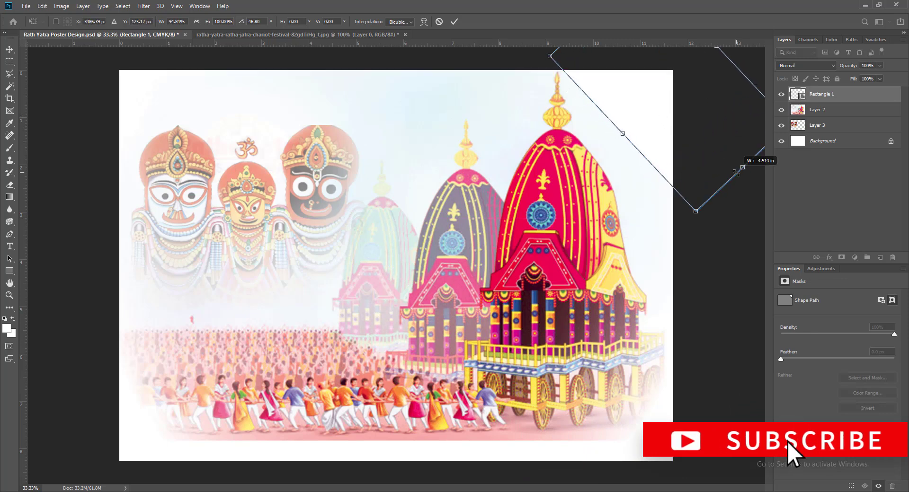
{"action": "key", "text": "Return"}
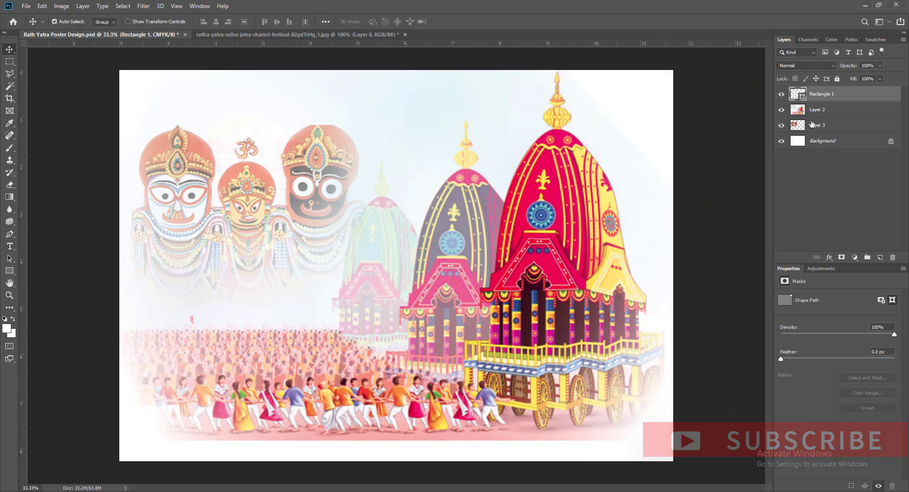
Step: Add a Gradient Overlay layer style to the rectangle layer
{"action": "right_click", "coordinate": [789, 95]}
{"action": "left_click", "coordinate": [811, 99]}
{"action": "left_click", "coordinate": [534, 205]}
{"action": "left_click", "coordinate": [554, 205]}
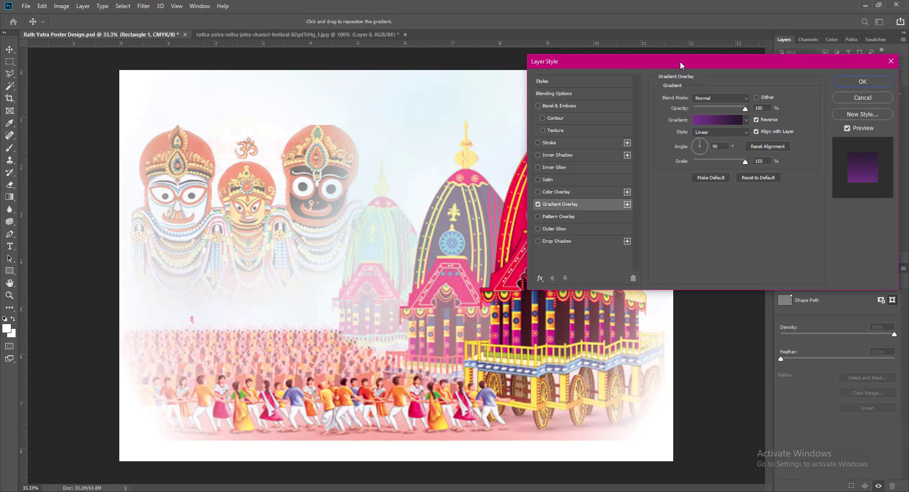
{"action": "left_click_drag", "start_coordinate": [676, 66], "coordinate": [348, 204]}
Step: Build the gradient from the black-to-white preset with a red-orange left stop
{"action": "left_click", "coordinate": [390, 258]}
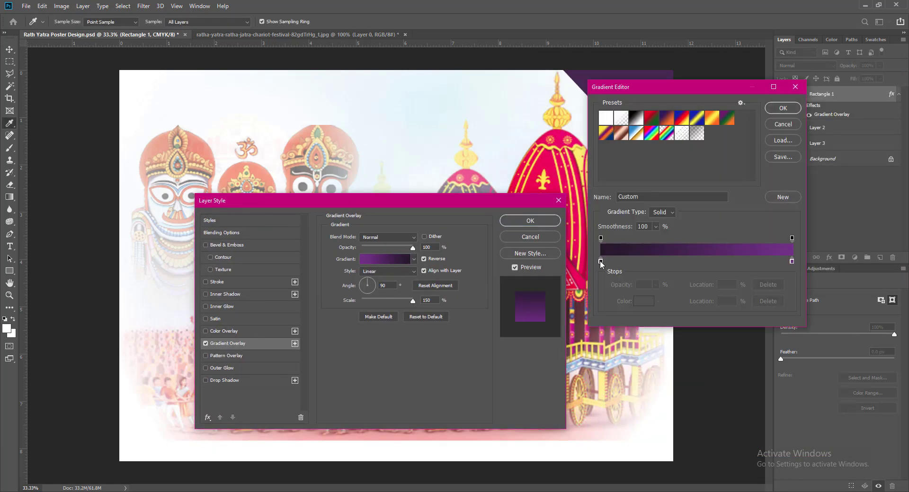
{"action": "left_click", "coordinate": [635, 118]}
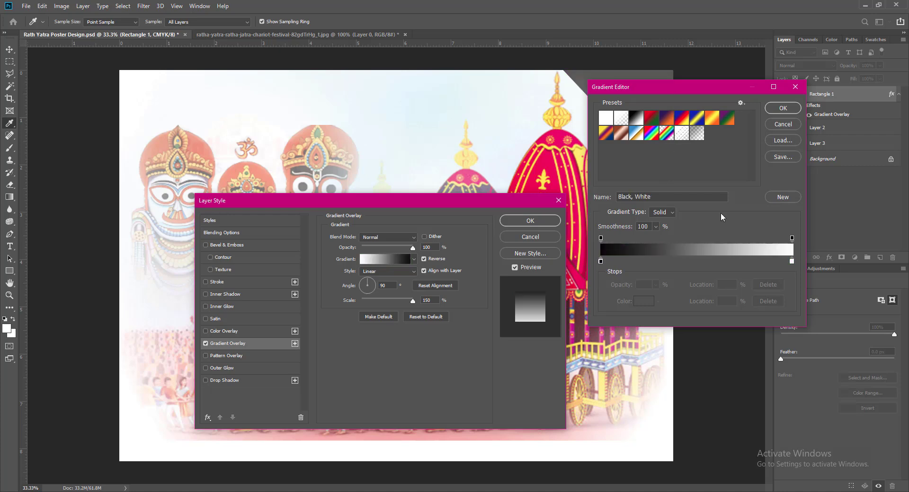
{"action": "double_click", "coordinate": [601, 261]}
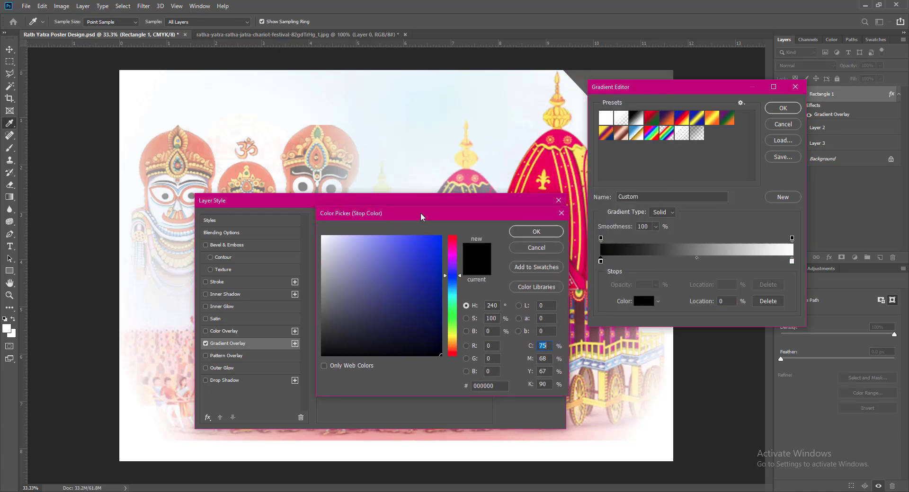
{"action": "left_click", "coordinate": [340, 136]}
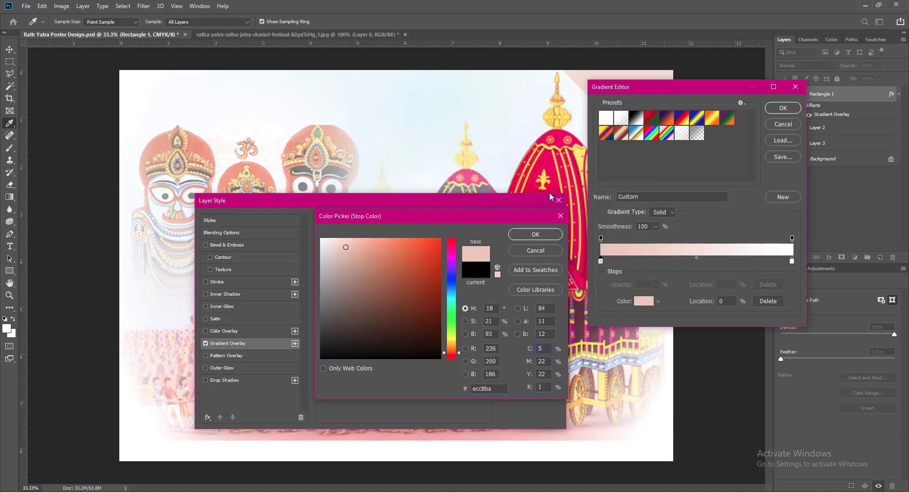
{"action": "left_click", "coordinate": [552, 161]}
{"action": "left_click", "coordinate": [452, 351]}
{"action": "left_click", "coordinate": [451, 353]}
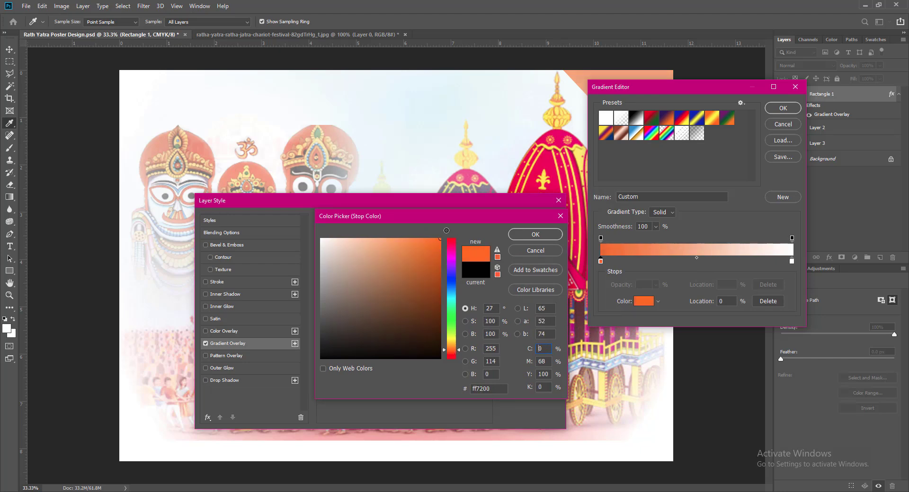
{"action": "key", "text": "Return"}
{"action": "left_click", "coordinate": [782, 109]}
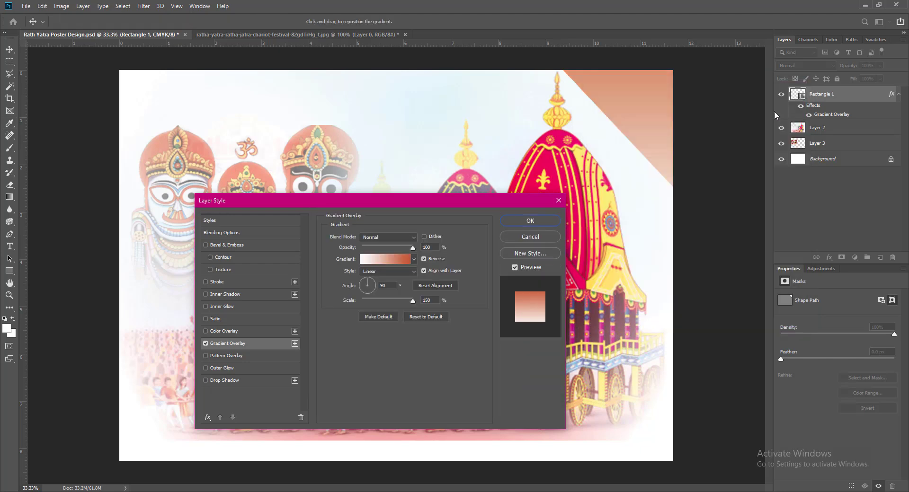
Step: Switch the gradient style to Reflected and enter a 45° angle
{"action": "left_click", "coordinate": [388, 272]}
{"action": "left_click", "coordinate": [380, 308]}
{"action": "left_click", "coordinate": [388, 271]}
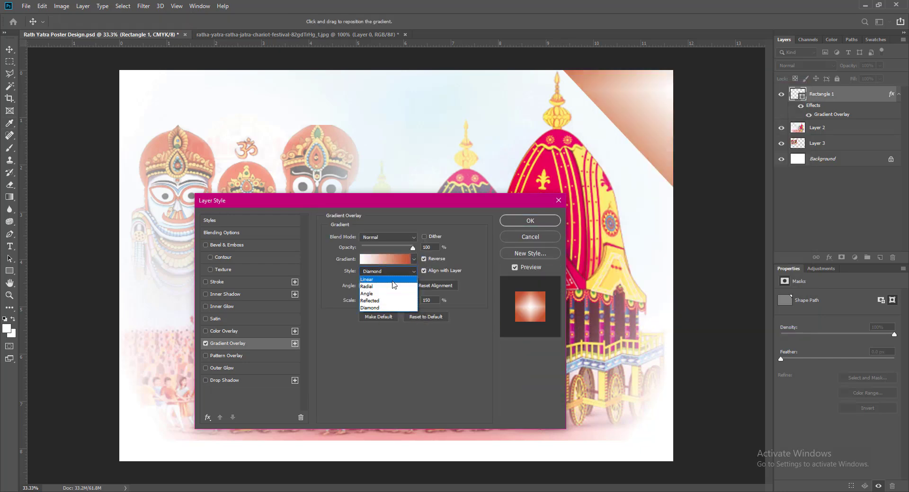
{"action": "left_click", "coordinate": [388, 301]}
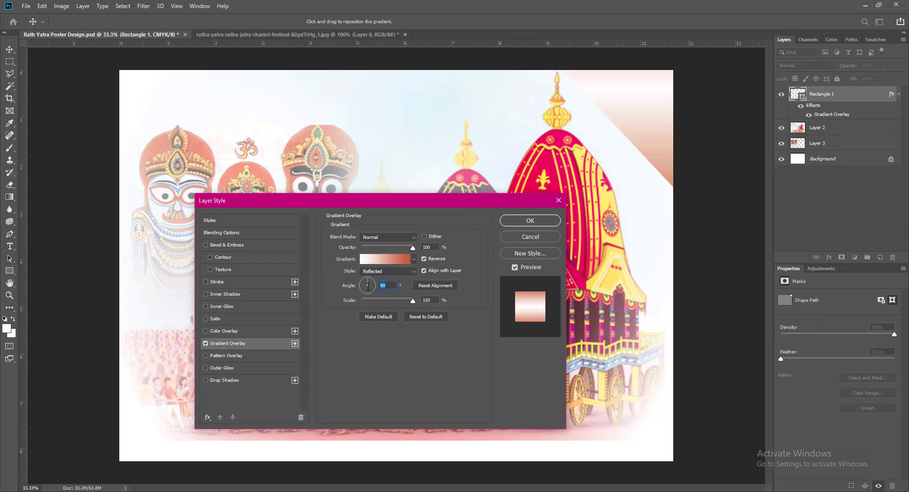
{"action": "double_click", "coordinate": [386, 285]}
{"action": "type", "text": "45"}
{"action": "type", "text": "-"}
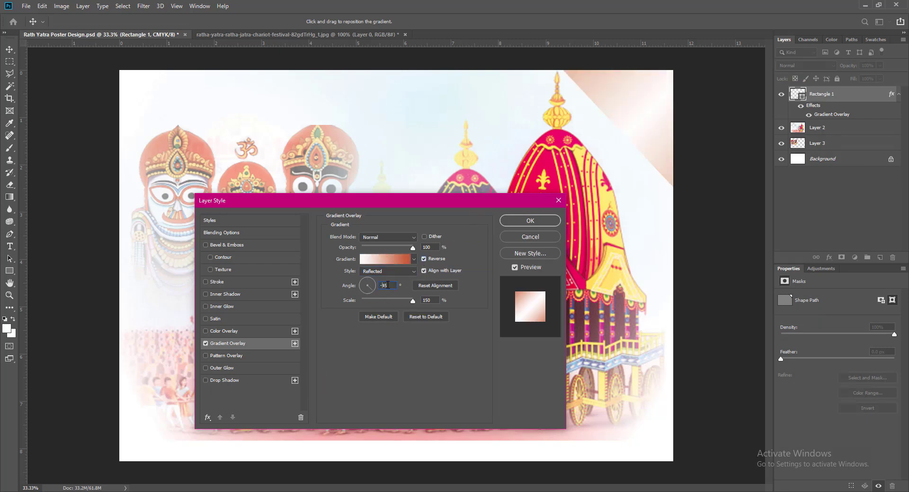
Step: Review the right gradient stop, fix the angle at 45°, and reconfirm the Reflected style
{"action": "left_click", "coordinate": [410, 259]}
{"action": "double_click", "coordinate": [791, 260]}
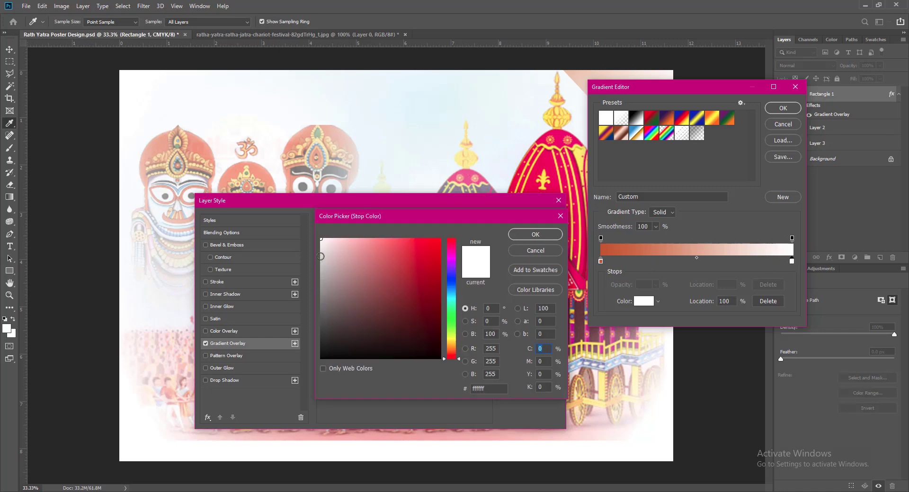
{"action": "type", "text": "10"}
{"action": "key", "text": "Return"}
{"action": "left_click", "coordinate": [783, 109]}
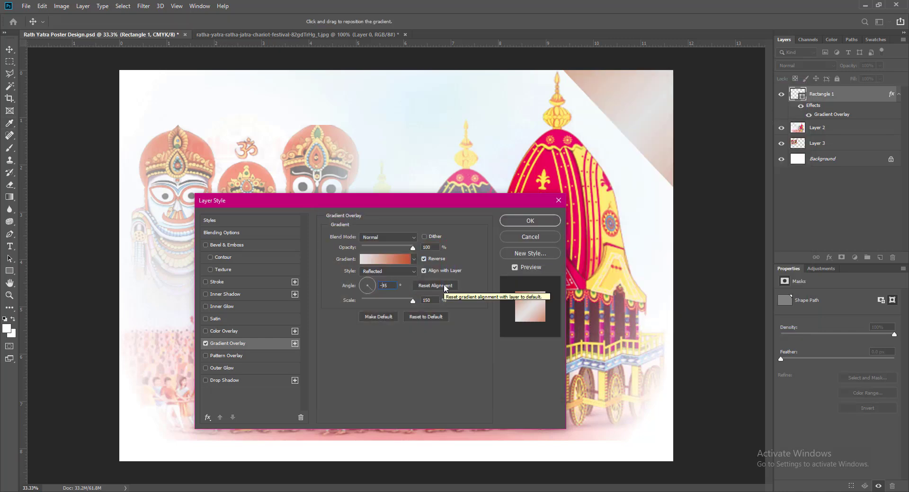
{"action": "key", "text": "BackSpace"}
{"action": "left_click", "coordinate": [413, 271]}
{"action": "left_click", "coordinate": [367, 279]}
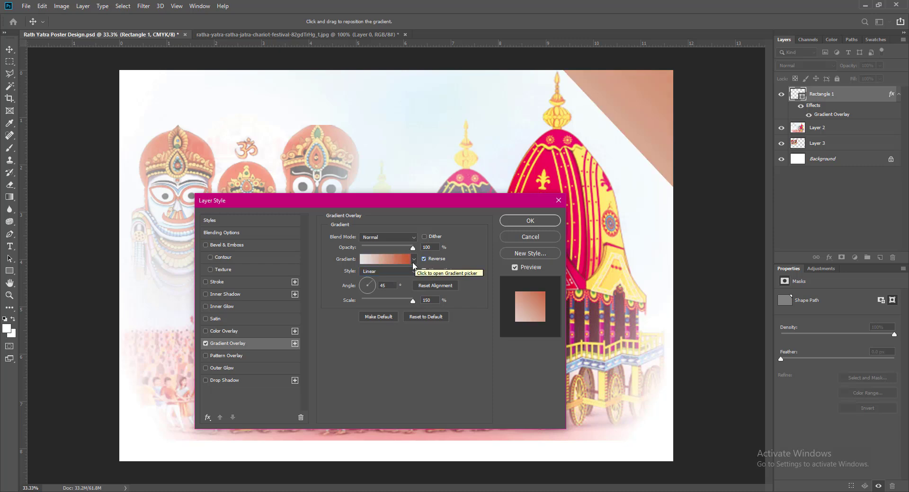
{"action": "left_click", "coordinate": [402, 271]}
{"action": "left_click", "coordinate": [374, 302]}
{"action": "left_click", "coordinate": [400, 271]}
{"action": "left_click", "coordinate": [377, 301]}
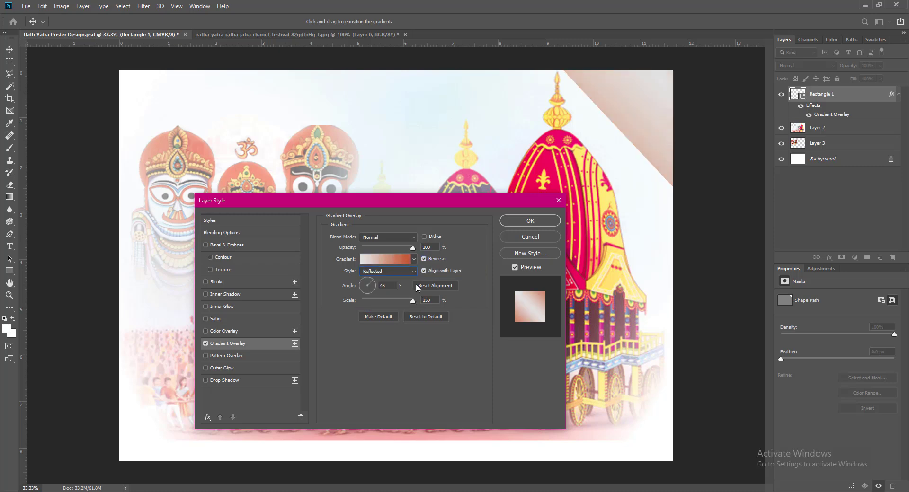
Step: Make the gradient colours redder, apply the overlay, and save the poster
{"action": "left_click", "coordinate": [402, 259]}
{"action": "left_click", "coordinate": [644, 302]}
{"action": "left_click", "coordinate": [521, 234]}
{"action": "left_click", "coordinate": [771, 116]}
{"action": "left_click", "coordinate": [530, 220]}
{"action": "key", "text": "ctrl+s"}
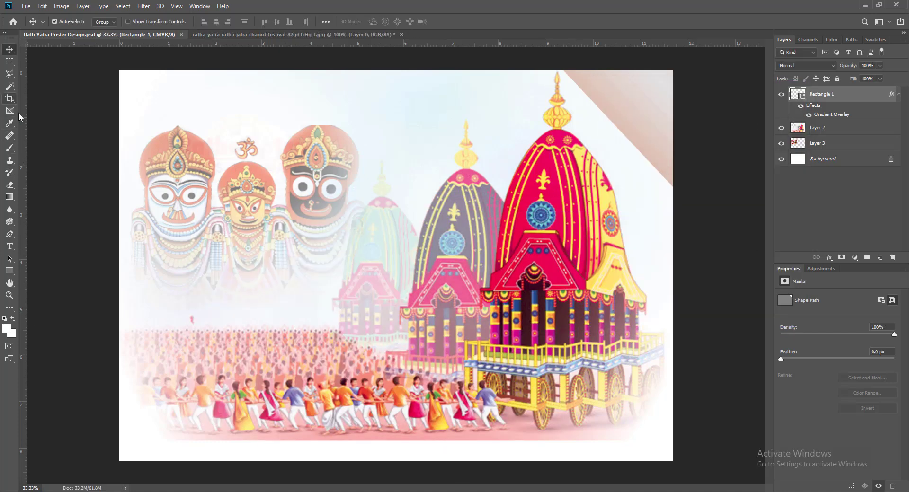
Step: Abandon erasing the corner shape, cancel rasterizing, and nudge the top-right band slightly
{"action": "key", "text": "e"}
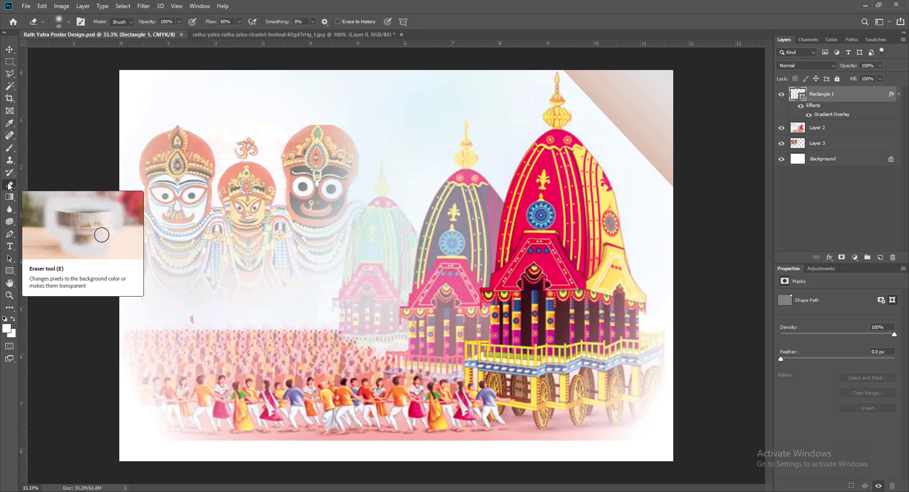
{"action": "left_click", "coordinate": [582, 159]}
{"action": "key", "text": "Escape"}
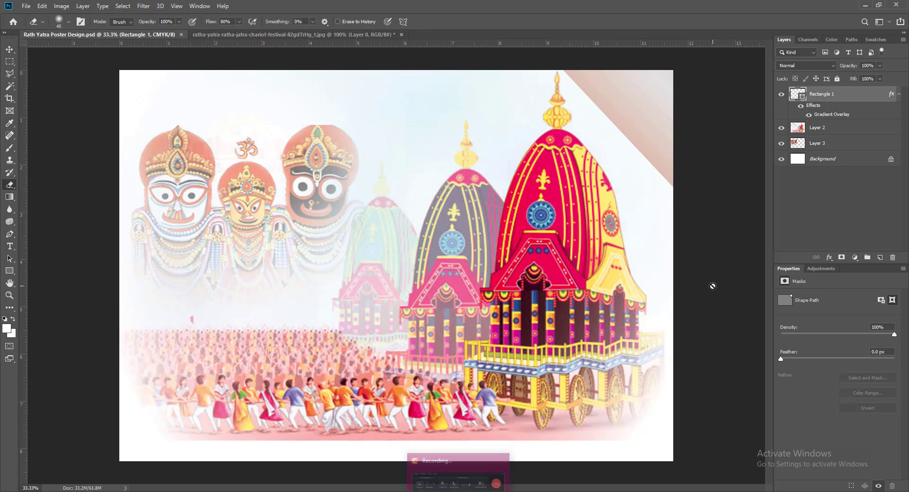
{"action": "left_click", "coordinate": [10, 210]}
{"action": "left_click", "coordinate": [10, 49]}
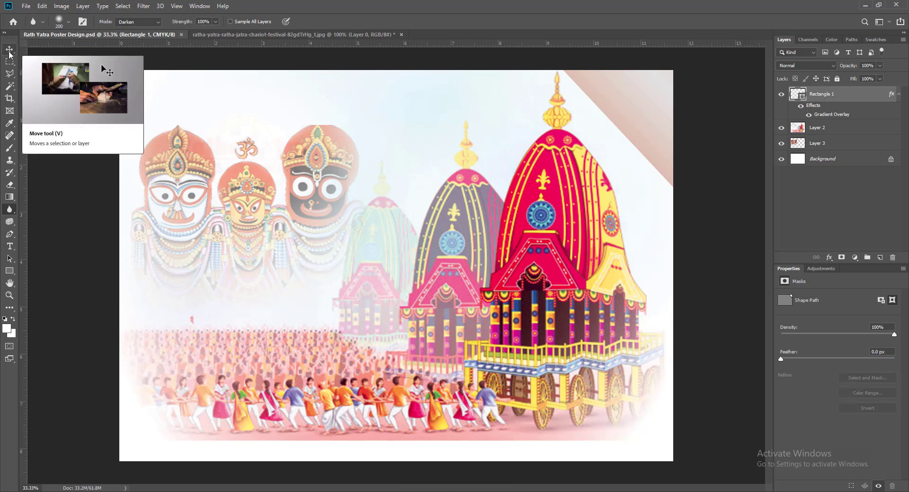
{"action": "mouse_move", "coordinate": [635, 133]}
{"action": "left_mouse_down"}
{"action": "mouse_move", "coordinate": [645, 129]}
{"action": "mouse_move", "coordinate": [668, 156]}
{"action": "left_mouse_up"}
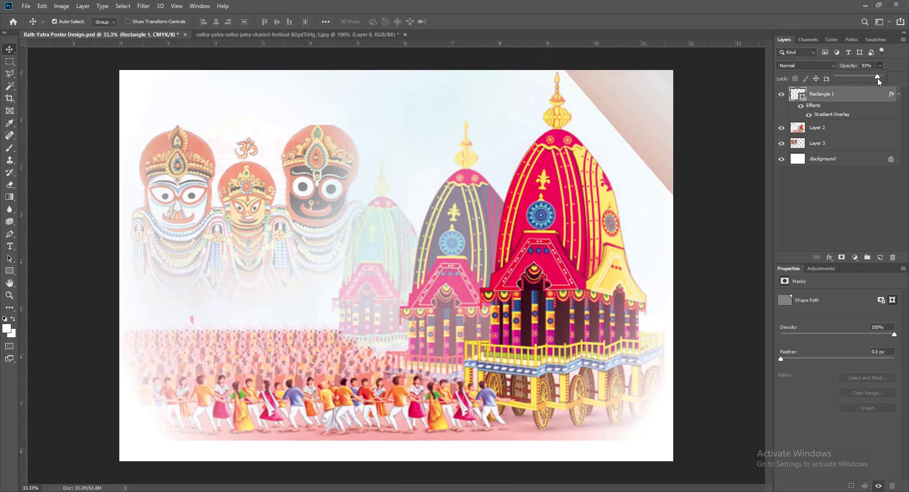
Step: Set Rectangle 1 to 70% opacity and Alt-drag a copy to the bottom-left corner
{"action": "left_click_drag", "start_coordinate": [862, 82], "coordinate": [864, 76]}
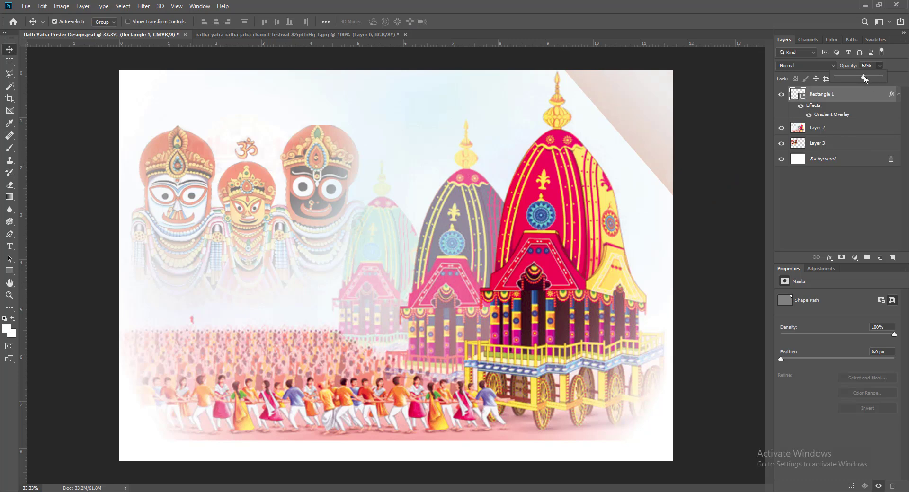
{"action": "left_click", "coordinate": [704, 171]}
{"action": "left_click", "coordinate": [652, 165]}
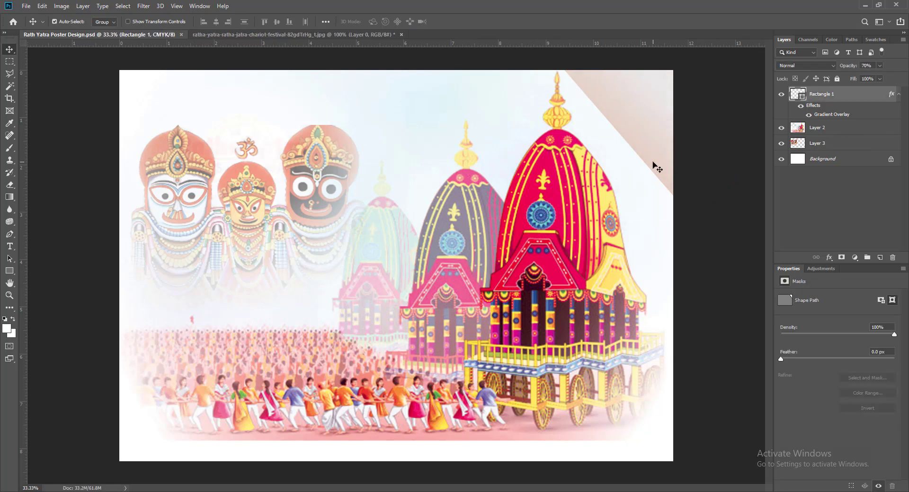
{"action": "left_click_drag", "start_coordinate": [656, 166], "coordinate": [299, 444]}
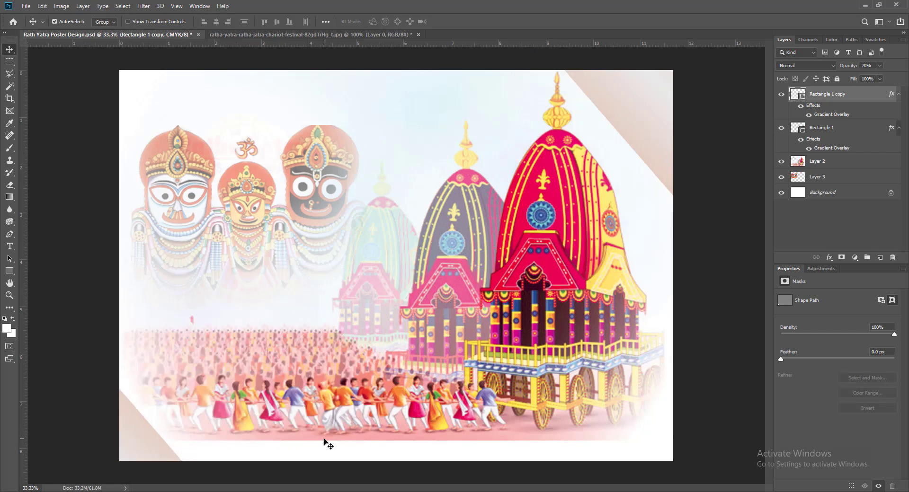
Step: Move Rectangle 1 copy below Layer 3 and erase Layer 2 artwork over it with a 200 eraser
{"action": "left_click_drag", "start_coordinate": [829, 96], "coordinate": [838, 184]}
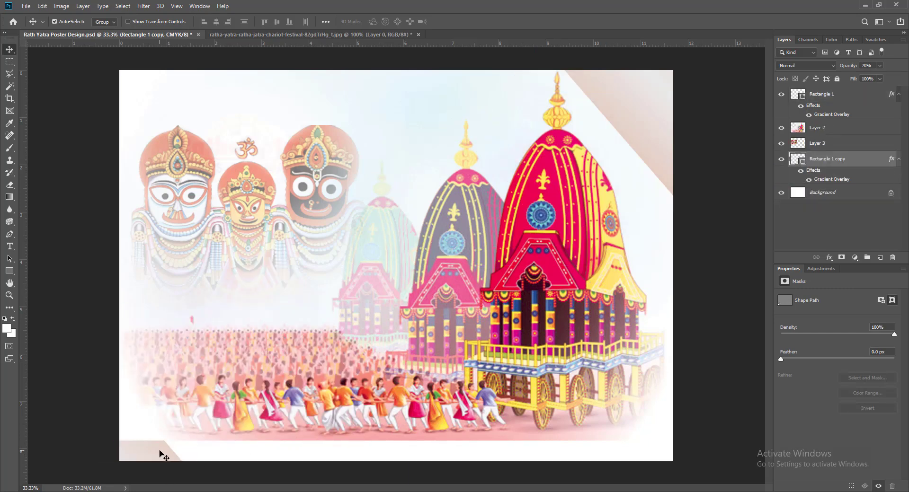
{"action": "left_click_drag", "start_coordinate": [164, 456], "coordinate": [180, 456]}
{"action": "left_click", "coordinate": [127, 234]}
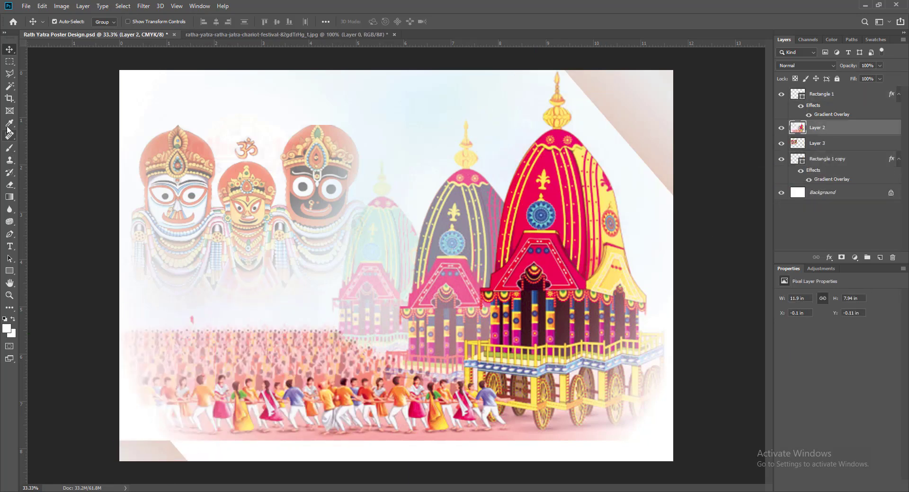
{"action": "left_click", "coordinate": [9, 185]}
{"action": "key", "text": "bracketright"}
{"action": "key", "text": "bracketright"}
{"action": "key", "text": "bracketright"}
{"action": "mouse_move", "coordinate": [124, 442]}
{"action": "left_mouse_down"}
{"action": "mouse_move", "coordinate": [166, 436]}
{"action": "mouse_move", "coordinate": [126, 423]}
{"action": "mouse_move", "coordinate": [146, 431]}
{"action": "left_mouse_up"}
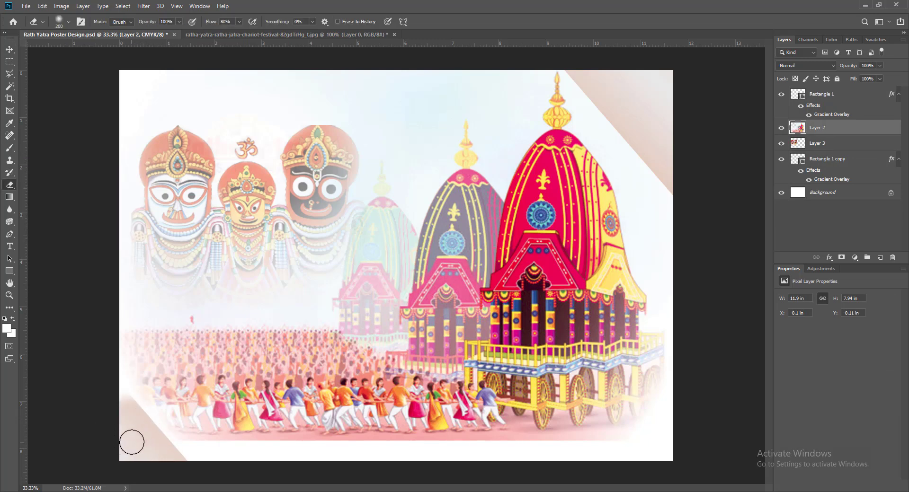
{"action": "key", "text": "ctrl+z"}
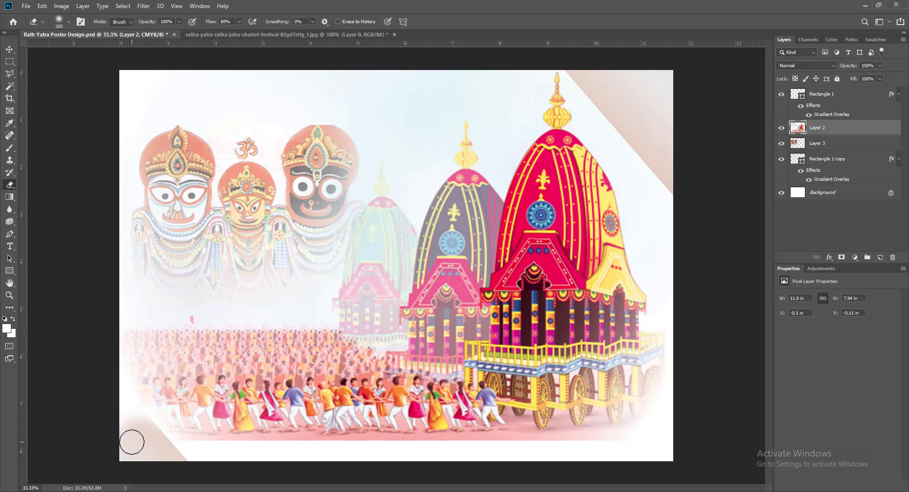
{"action": "key", "text": "ctrl+shift+z"}
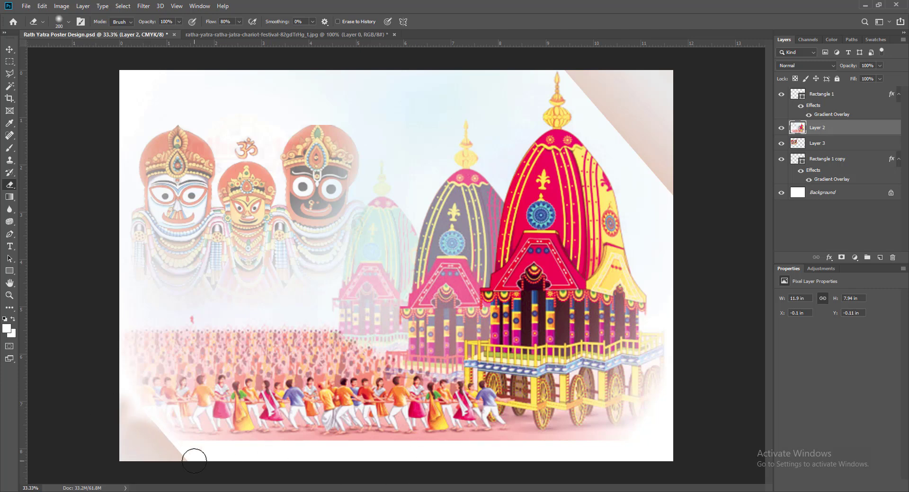
{"action": "left_click", "coordinate": [140, 410]}
Step: Nudge the Layer 2 artwork and the bottom-left band into place, saving the poster
{"action": "key", "text": "v"}
{"action": "key", "text": "shift+Left"}
{"action": "key", "text": "shift+Left"}
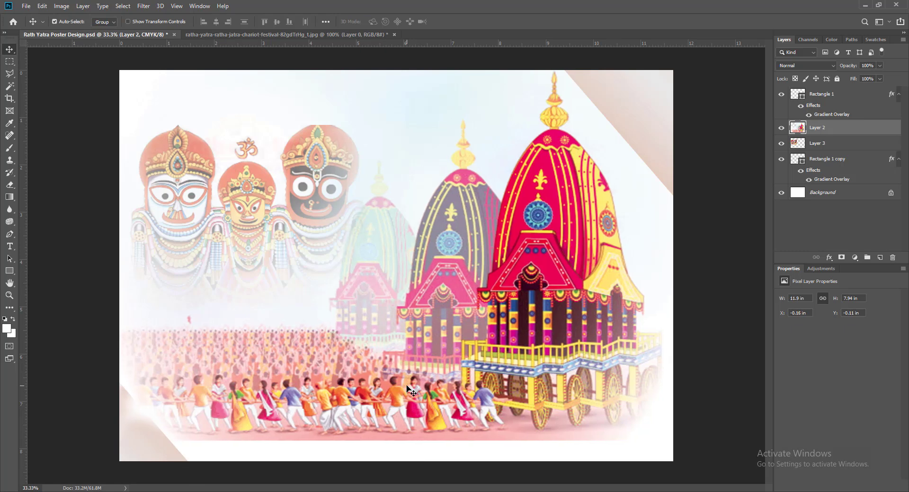
{"action": "key", "text": "shift+Right"}
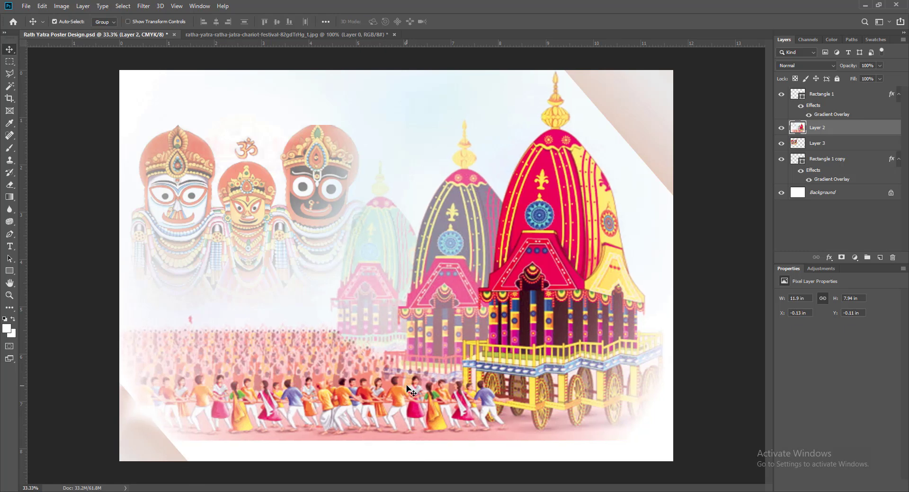
{"action": "key", "text": "ctrl+s"}
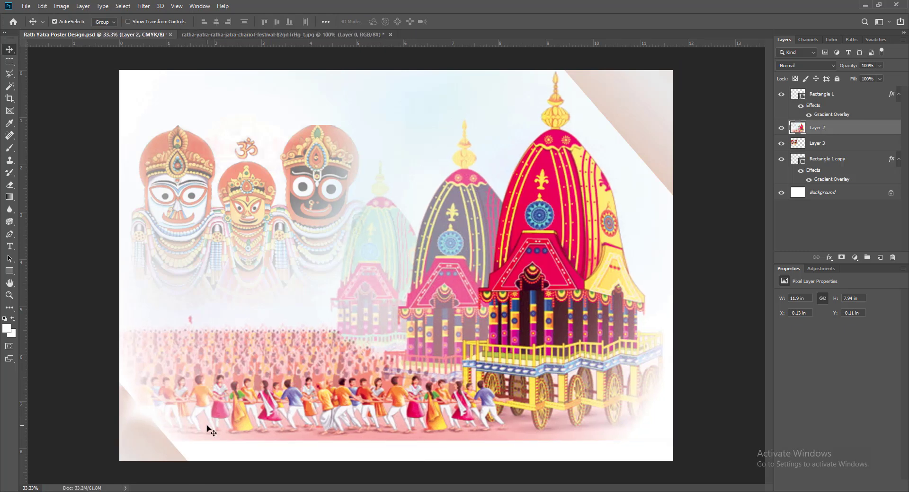
{"action": "left_click_drag", "start_coordinate": [169, 454], "coordinate": [168, 457]}
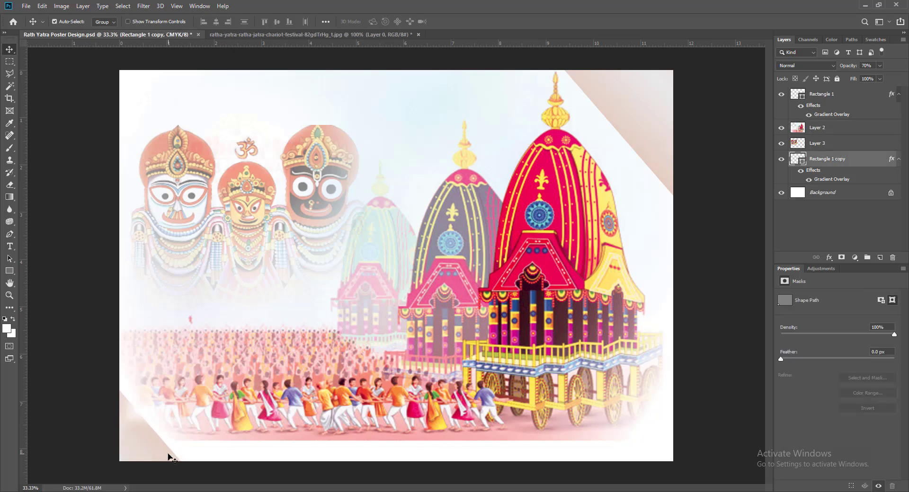
{"action": "key", "text": "shift+Right"}
{"action": "key", "text": "shift+Right"}
{"action": "key", "text": "shift+Right"}
Step: Raise the bottom-left band's opacity to 80% and save the poster
{"action": "left_click", "coordinate": [879, 66]}
{"action": "left_click_drag", "start_coordinate": [881, 76], "coordinate": [888, 77]}
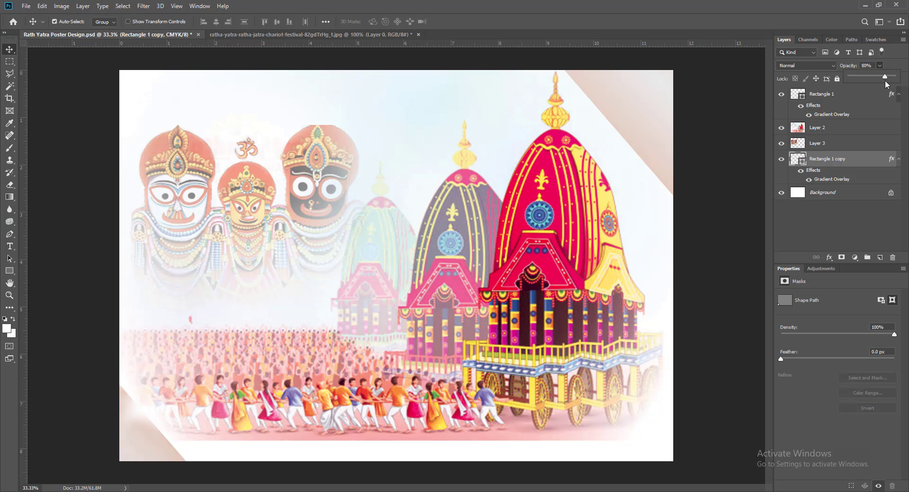
{"action": "left_click", "coordinate": [718, 186]}
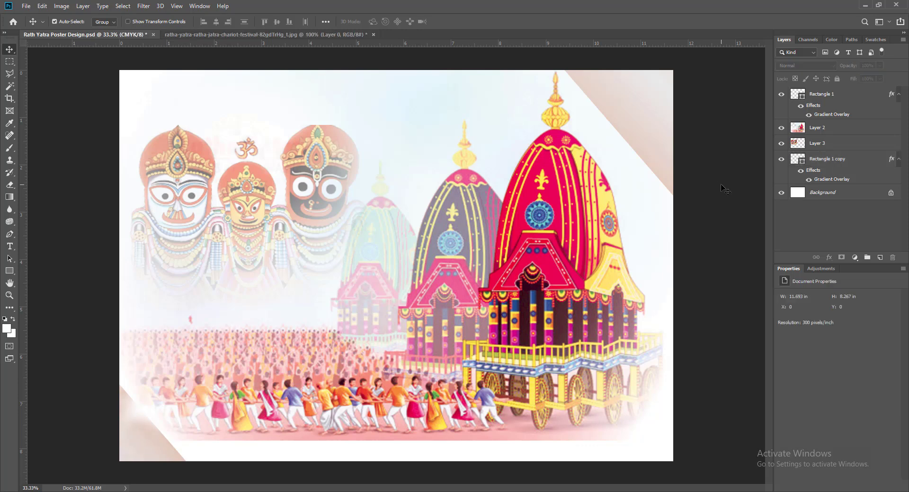
{"action": "key", "text": "ctrl+s"}
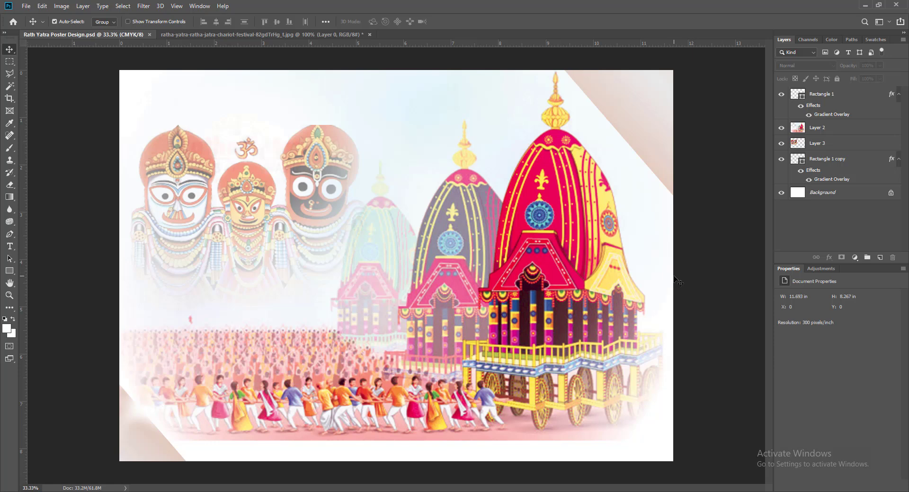
Step: Shift the bottom-left band slightly down and left
{"action": "left_click", "coordinate": [155, 450]}
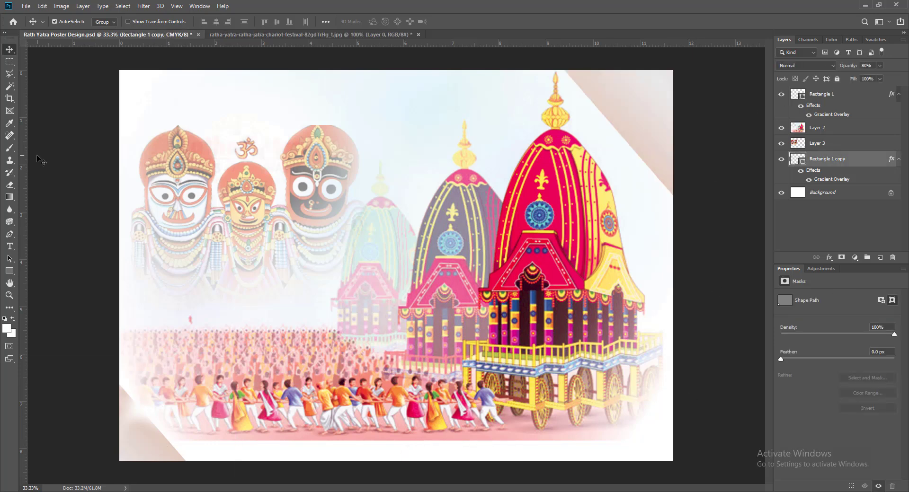
{"action": "mouse_move", "coordinate": [148, 442]}
{"action": "left_mouse_down"}
{"action": "mouse_move", "coordinate": [157, 456]}
{"action": "mouse_move", "coordinate": [146, 450]}
{"action": "mouse_move", "coordinate": [159, 449]}
{"action": "left_mouse_up"}
{"action": "key", "text": "shift+Down"}
{"action": "key", "text": "shift+Down"}
{"action": "key", "text": "shift+Down"}
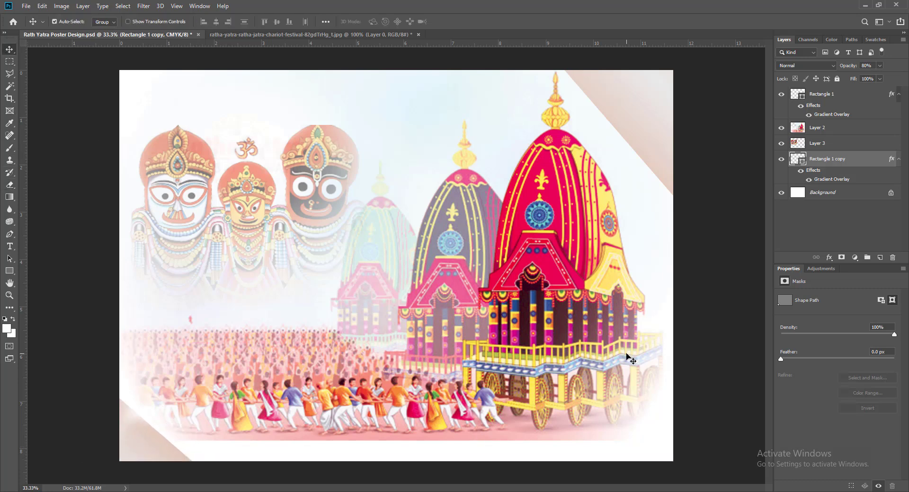
Step: On a new Layer 4, paint white with a 175 brush over both corner bands' edges
{"action": "left_click", "coordinate": [182, 293]}
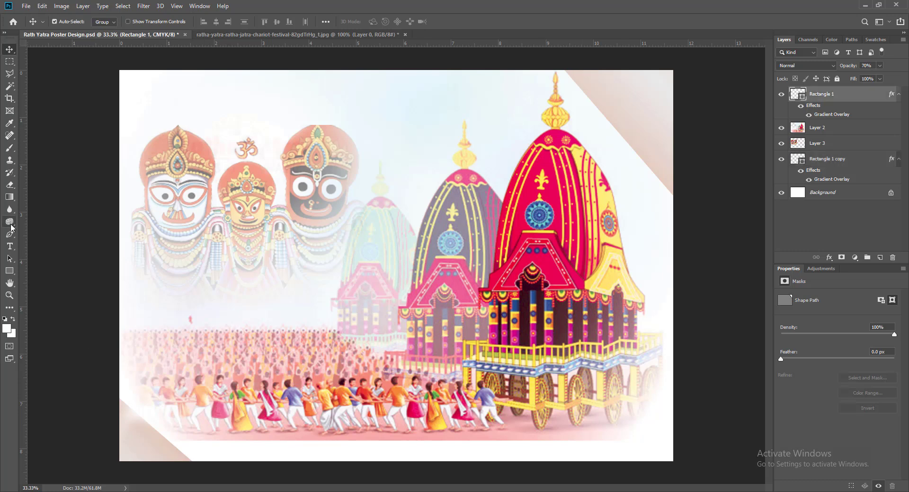
{"action": "left_click", "coordinate": [10, 147]}
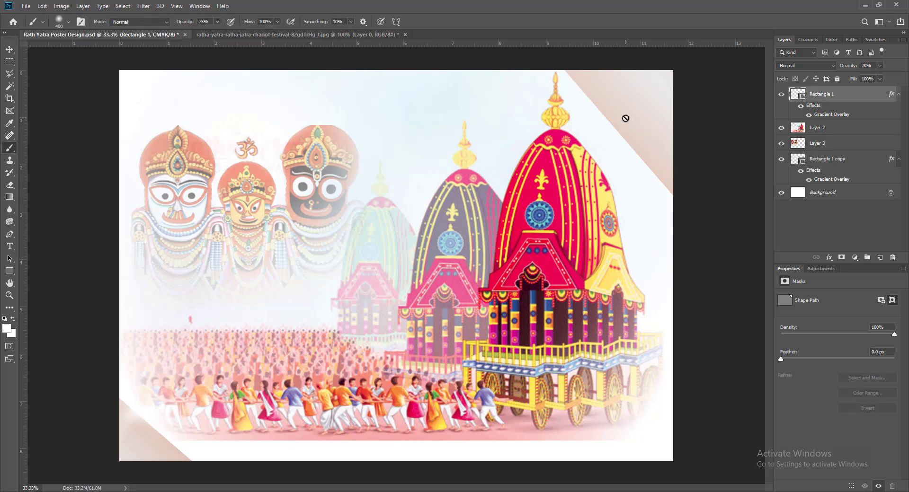
{"action": "left_click", "coordinate": [879, 257]}
{"action": "key", "text": "bracketleft"}
{"action": "key", "text": "bracketleft"}
{"action": "key", "text": "bracketleft"}
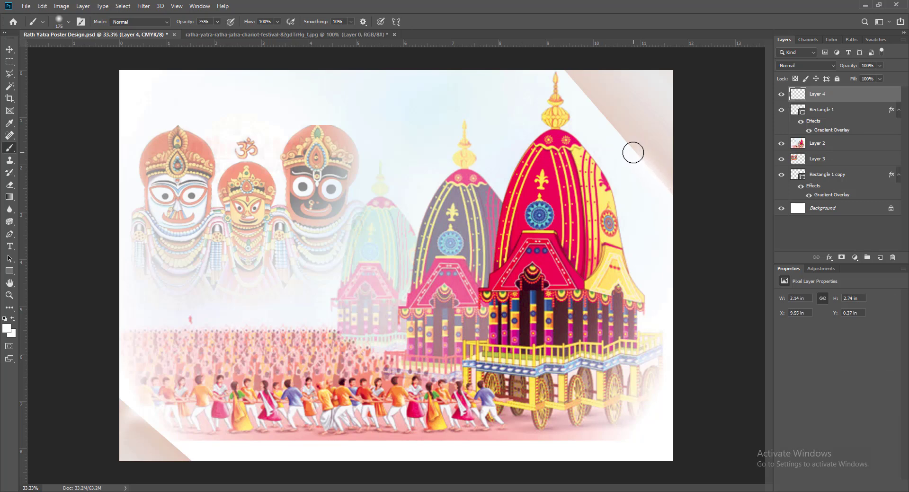
{"action": "left_click_drag", "start_coordinate": [633, 153], "coordinate": [692, 226]}
{"action": "left_click", "coordinate": [820, 177]}
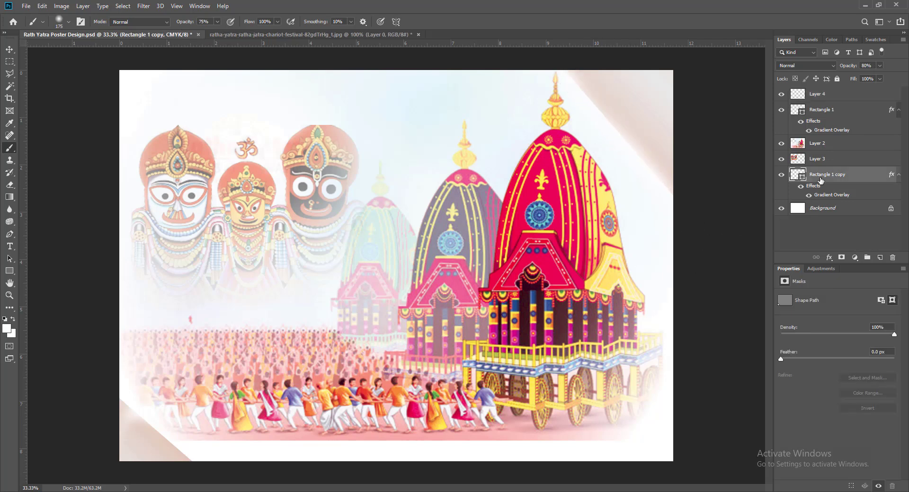
{"action": "key", "text": "alt+shift+bracketright"}
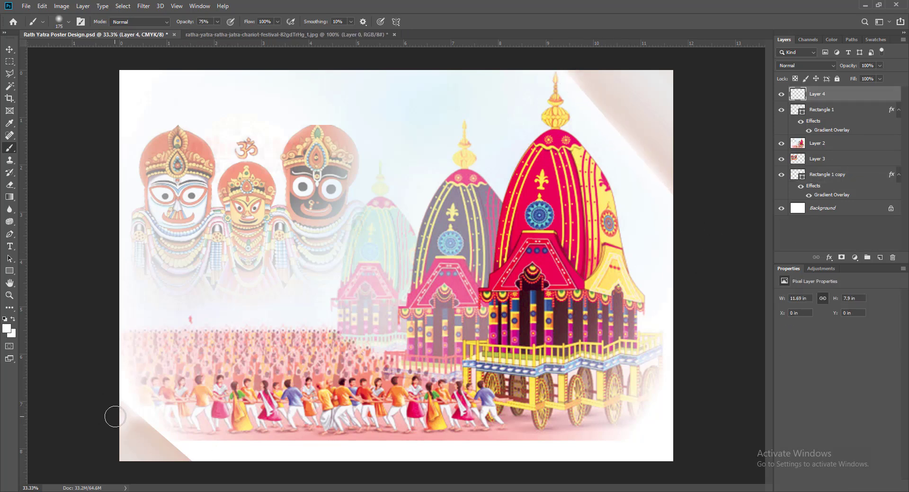
{"action": "left_click_drag", "start_coordinate": [143, 405], "coordinate": [132, 412]}
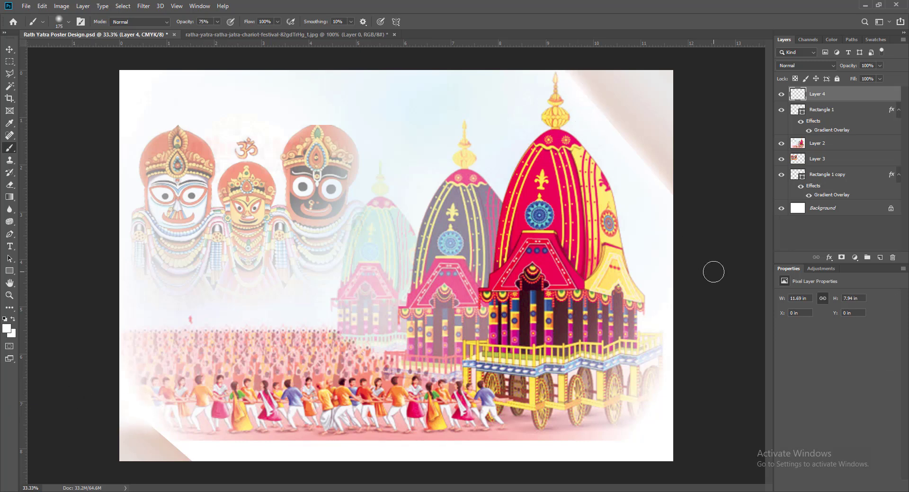
Step: Save the poster and close the source chariot photo and the saved jpg copy
{"action": "key", "text": "v"}
{"action": "key", "text": "ctrl+s"}
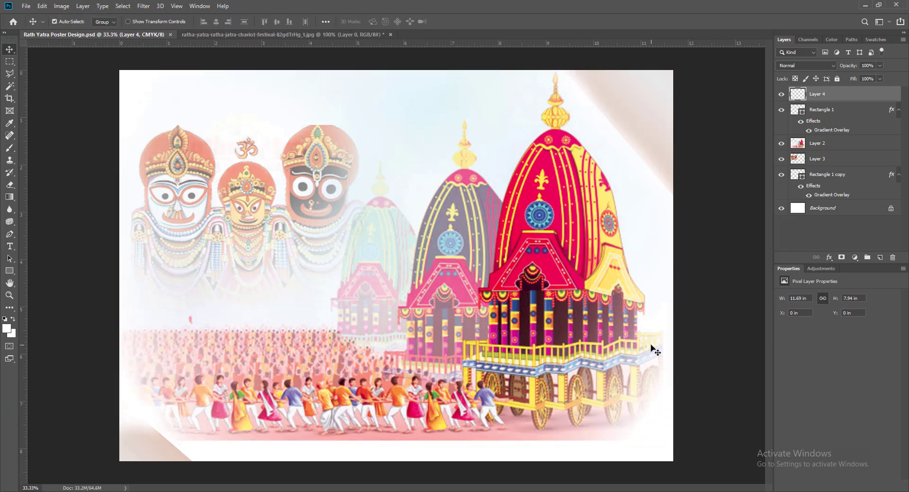
{"action": "key", "text": "ctrl+alt+w"}
{"action": "left_click", "coordinate": [467, 187]}
{"action": "key", "text": "ctrl+o"}
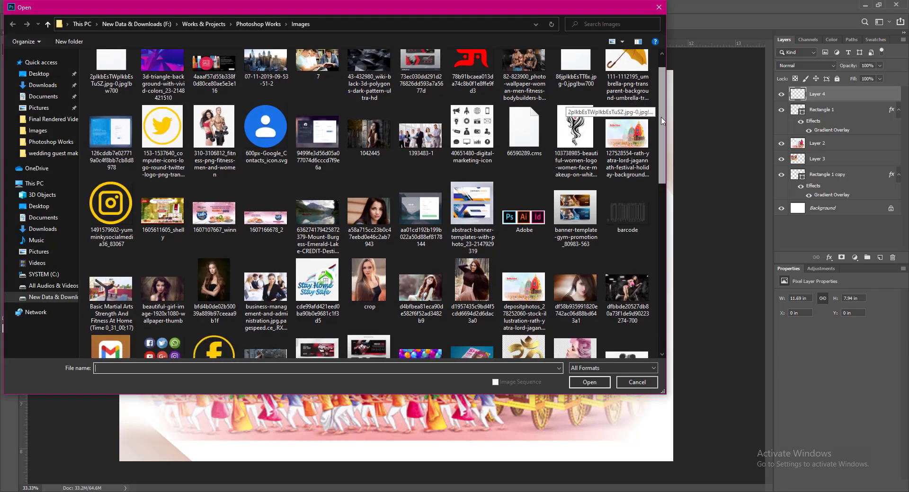
Step: Open the Pngtree greeting happy rath yatra festival PNG from the file list
{"action": "mouse_move", "coordinate": [662, 109]}
{"action": "left_mouse_down"}
{"action": "mouse_move", "coordinate": [667, 266]}
{"action": "mouse_move", "coordinate": [686, 168]}
{"action": "mouse_move", "coordinate": [677, 110]}
{"action": "mouse_move", "coordinate": [664, 245]}
{"action": "left_mouse_up"}
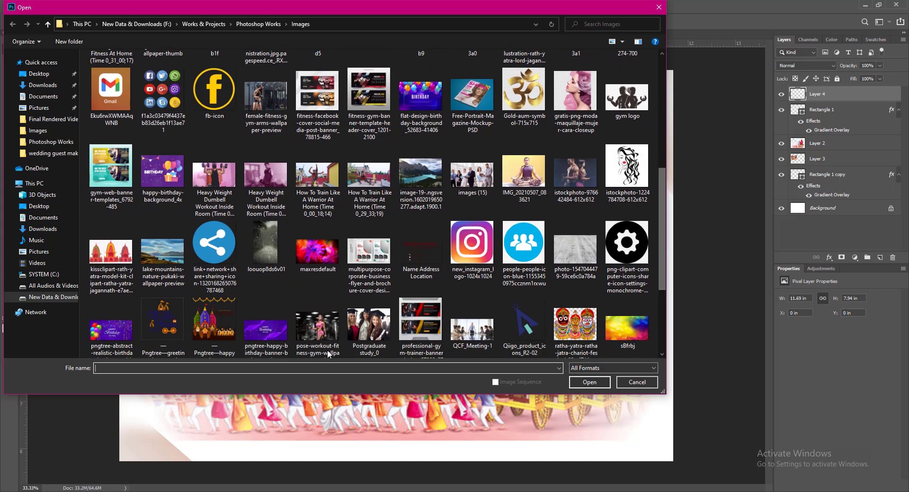
{"action": "left_click", "coordinate": [162, 322]}
{"action": "left_click", "coordinate": [589, 382]}
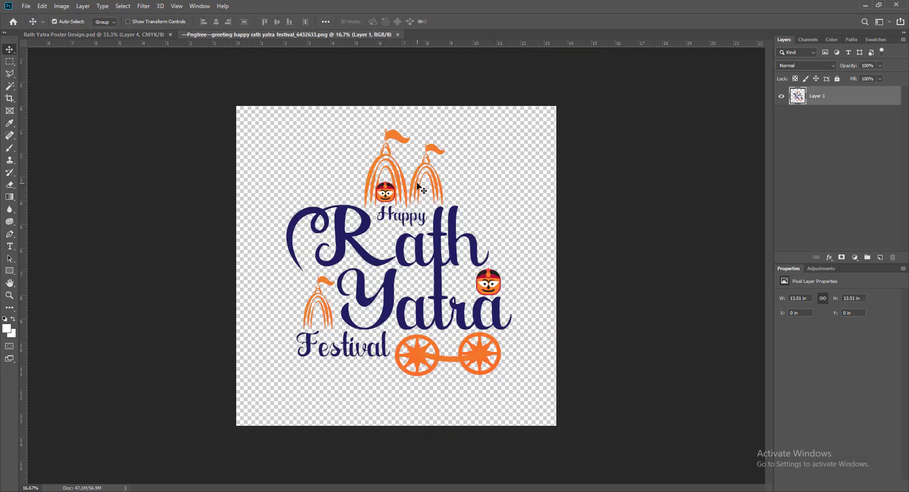
Step: Bring the greeting artwork into the poster and scale it down to about 2.8 inches
{"action": "left_click_drag", "start_coordinate": [419, 187], "coordinate": [104, 35]}
{"action": "left_click_drag", "start_coordinate": [259, 121], "coordinate": [300, 95]}
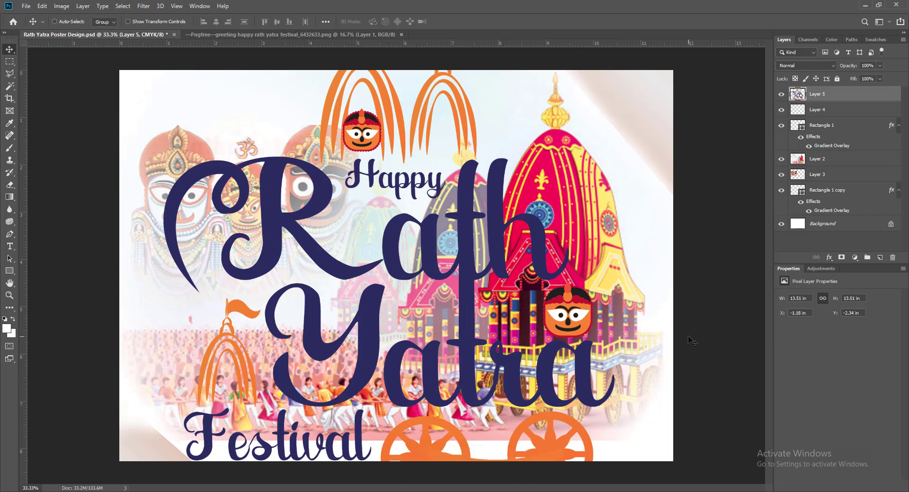
{"action": "key", "text": "ctrl+t"}
{"action": "left_click_drag", "start_coordinate": [310, 185], "coordinate": [407, 295]}
{"action": "left_click_drag", "start_coordinate": [161, 70], "coordinate": [449, 358]}
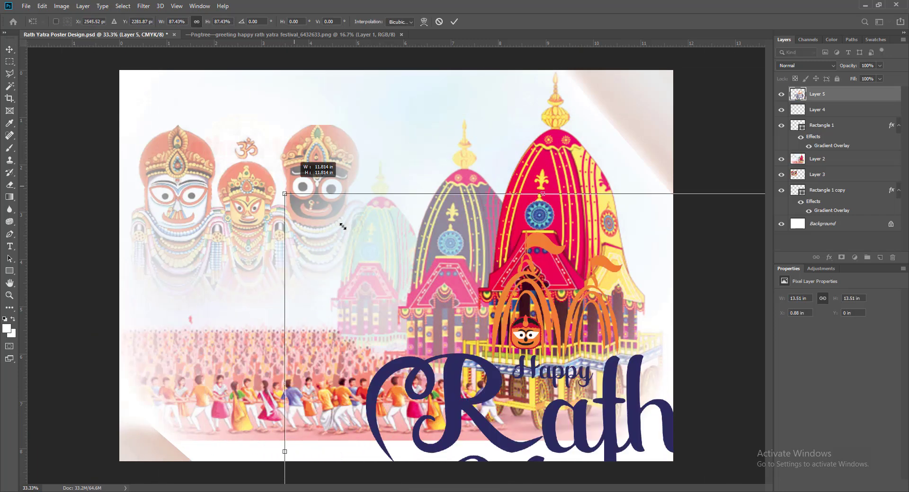
{"action": "left_click_drag", "start_coordinate": [521, 420], "coordinate": [226, 143]}
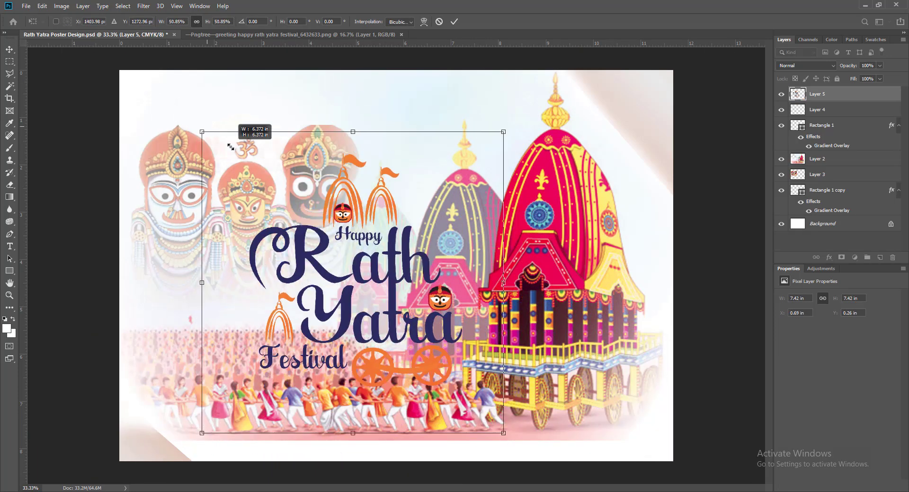
{"action": "left_click_drag", "start_coordinate": [152, 82], "coordinate": [371, 300]}
{"action": "key", "text": "Return"}
Step: Move the logo to the poster's top centre and shrink it to 2.4 × 2.4 in
{"action": "left_click_drag", "start_coordinate": [413, 362], "coordinate": [152, 105]}
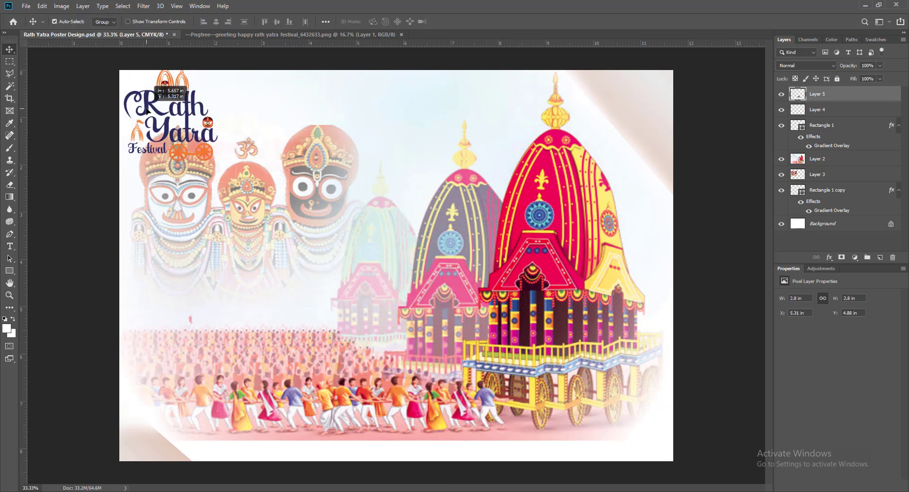
{"action": "left_click_drag", "start_coordinate": [152, 105], "coordinate": [373, 110]}
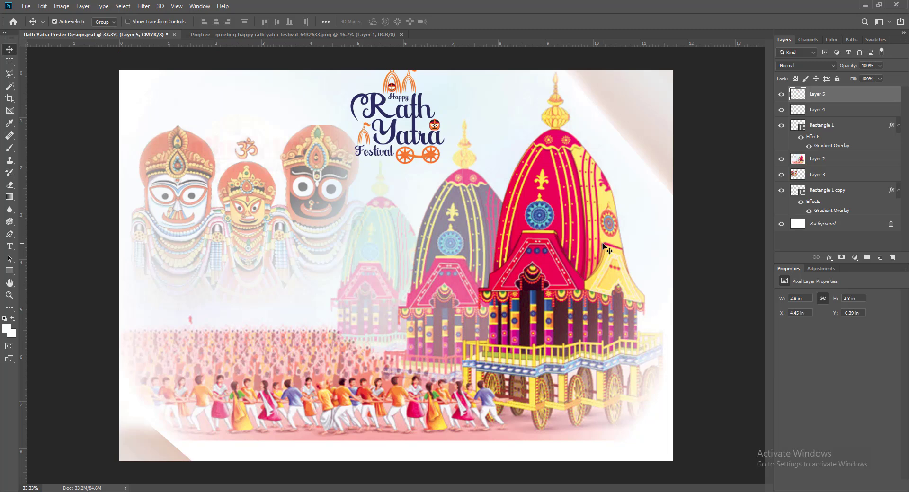
{"action": "key", "text": "ctrl+t"}
{"action": "left_click_drag", "start_coordinate": [331, 51], "coordinate": [349, 70]}
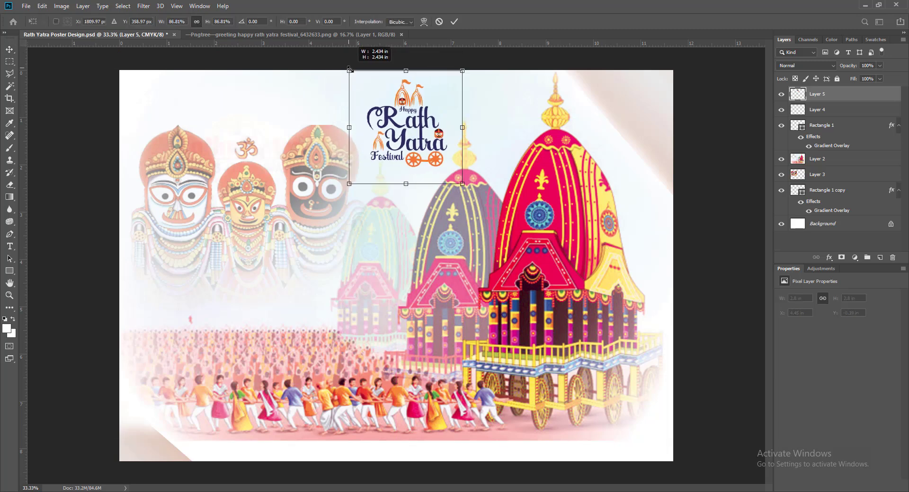
{"action": "key", "text": "Return"}
Step: Fine-tune the logo's top-centre position with arrow-key nudges
{"action": "key", "text": "shift+Up"}
{"action": "key", "text": "shift+Up"}
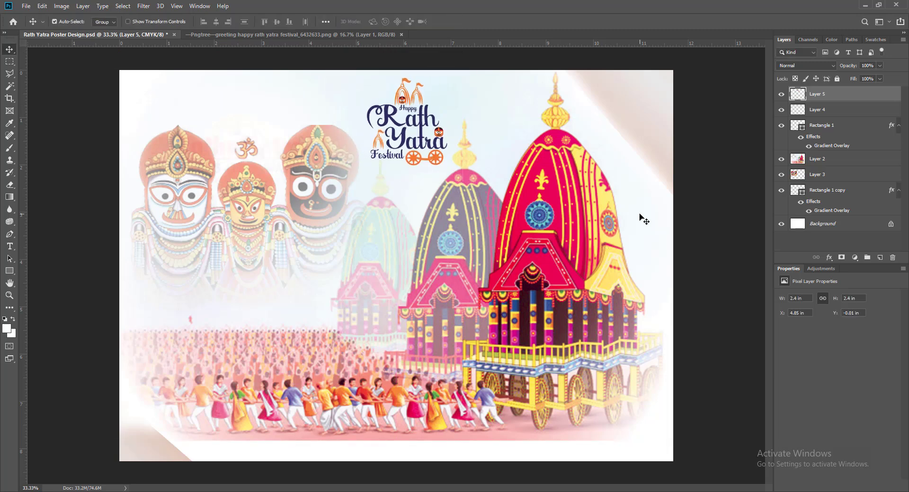
{"action": "key", "text": "shift+Up"}
{"action": "key", "text": "shift+Up"}
{"action": "key", "text": "shift+Up"}
{"action": "key", "text": "shift+Left"}
{"action": "key", "text": "shift+Left"}
{"action": "key", "text": "shift+Left"}
{"action": "key", "text": "shift+Down"}
{"action": "key", "text": "shift+Down"}
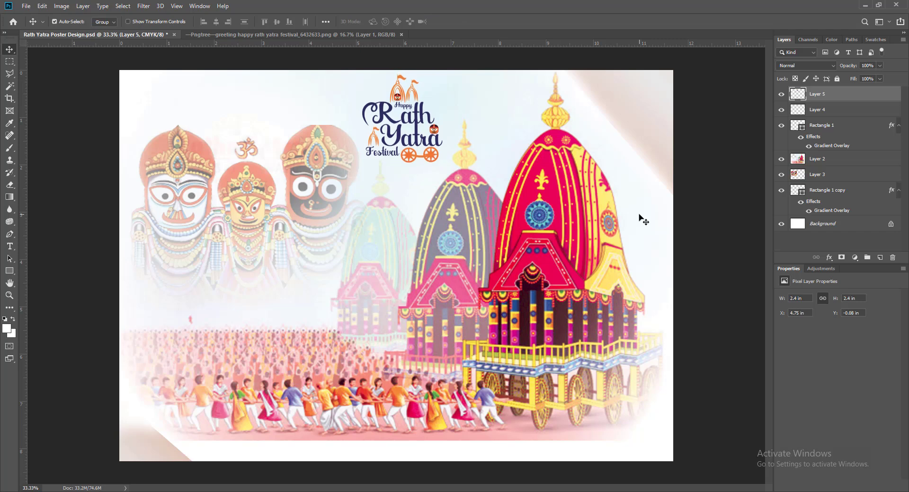
{"action": "key", "text": "shift+Up"}
{"action": "key", "text": "shift+Up"}
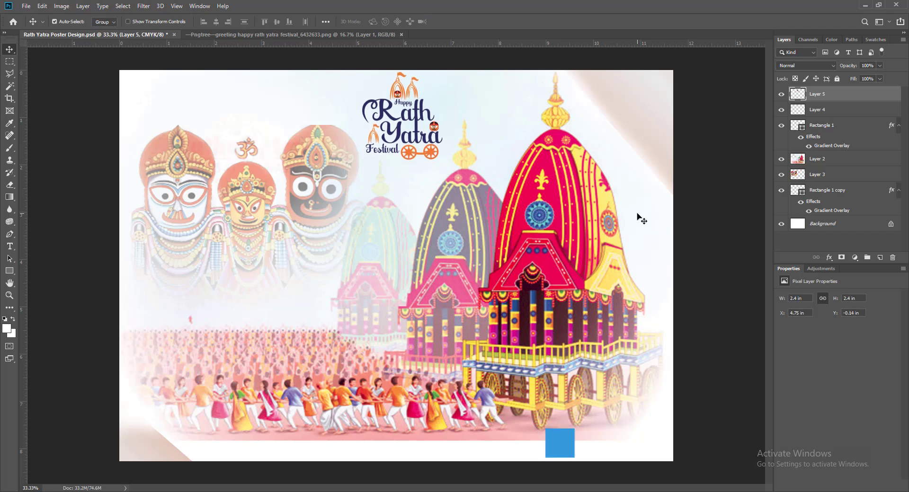
{"action": "key", "text": "Right"}
{"action": "key", "text": "Right"}
{"action": "key", "text": "Right"}
{"action": "key", "text": "Right"}
{"action": "key", "text": "Right"}
{"action": "key", "text": "Right"}
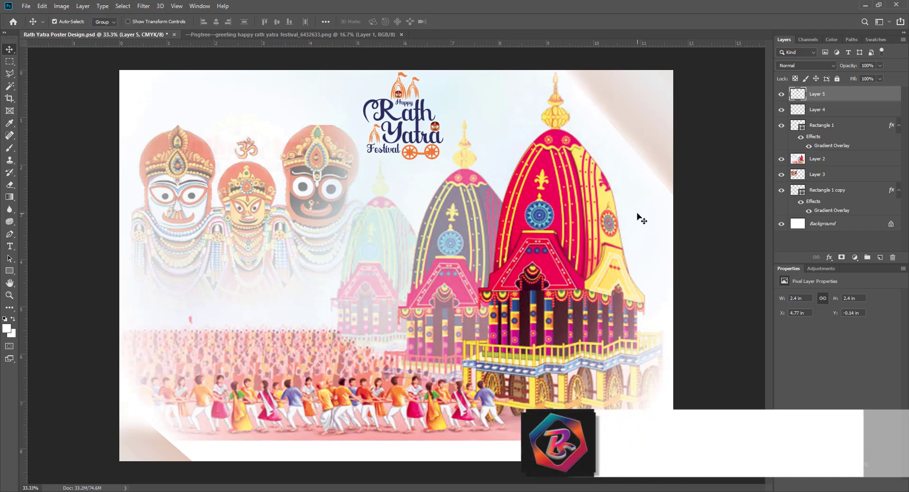
{"action": "key", "text": "Right"}
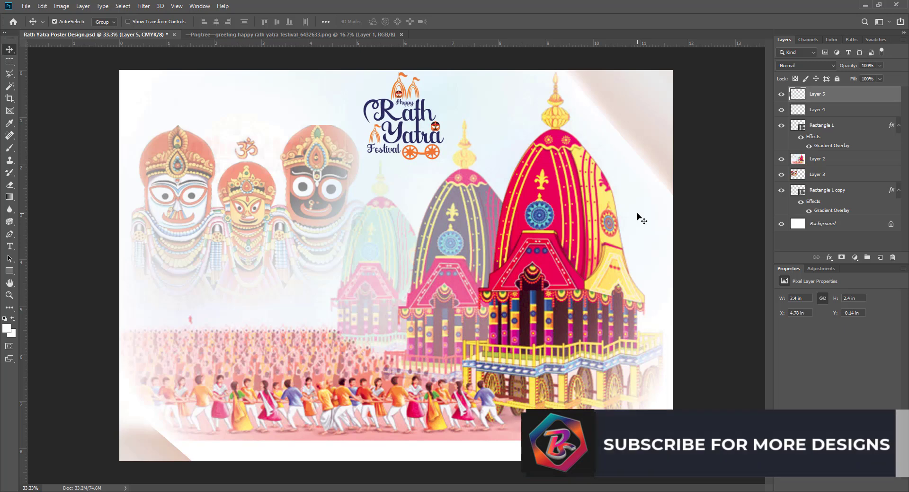
Step: Try a stroke and drop shadow on the logo, then discard the layer style
{"action": "right_click", "coordinate": [789, 94]}
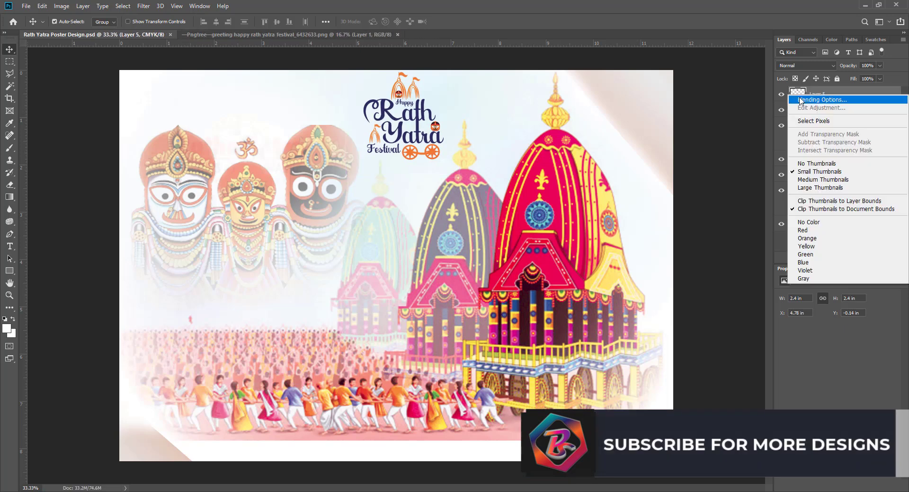
{"action": "left_click", "coordinate": [799, 98]}
{"action": "left_click", "coordinate": [205, 282]}
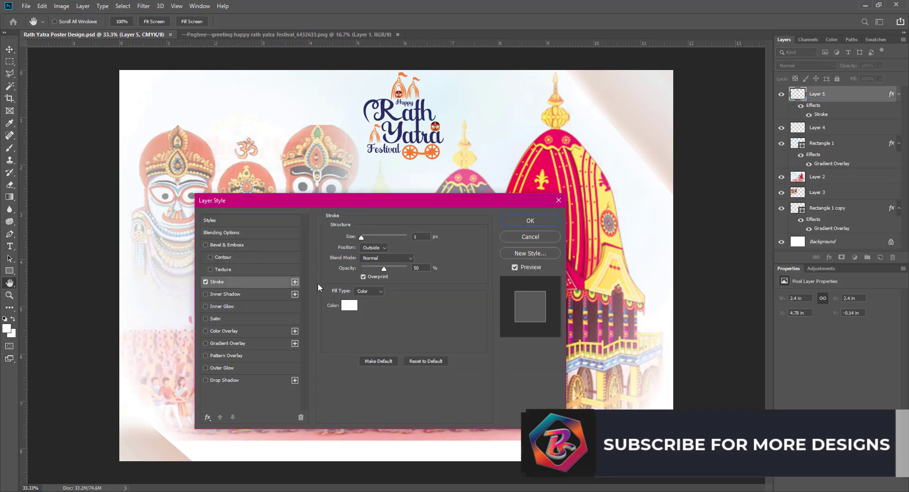
{"action": "left_click", "coordinate": [205, 380]}
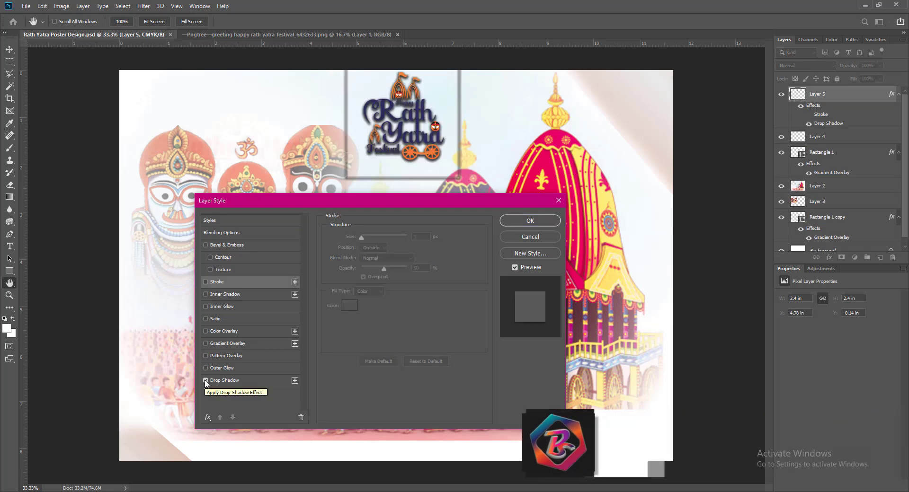
{"action": "left_click", "coordinate": [206, 381]}
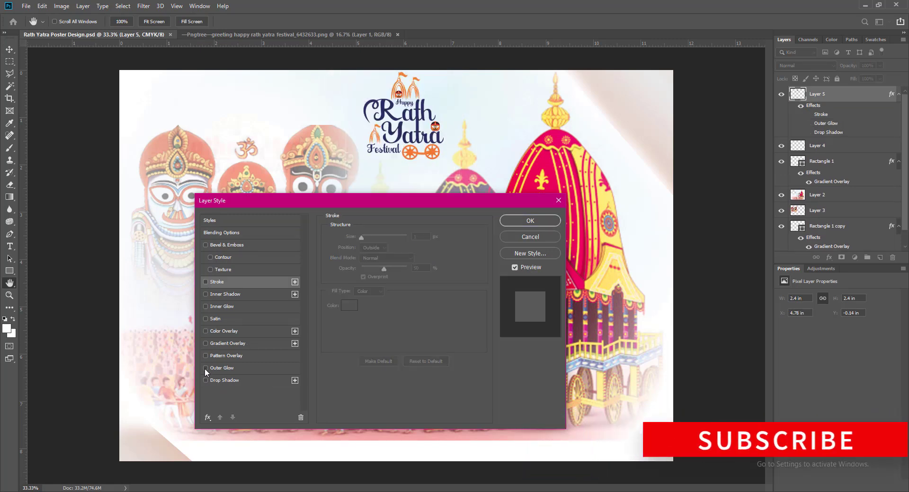
{"action": "left_click", "coordinate": [519, 239]}
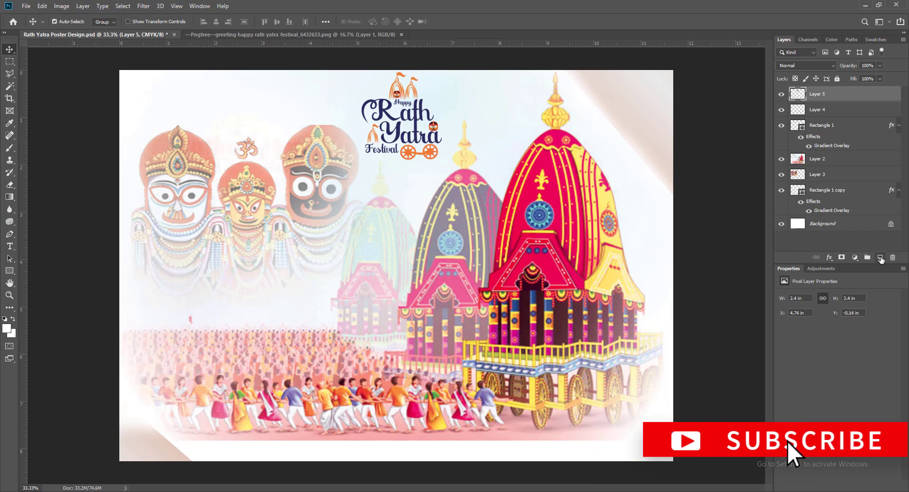
Step: Add a new empty layer above the logo
{"action": "left_click", "coordinate": [879, 257]}
{"action": "key", "text": "t"}
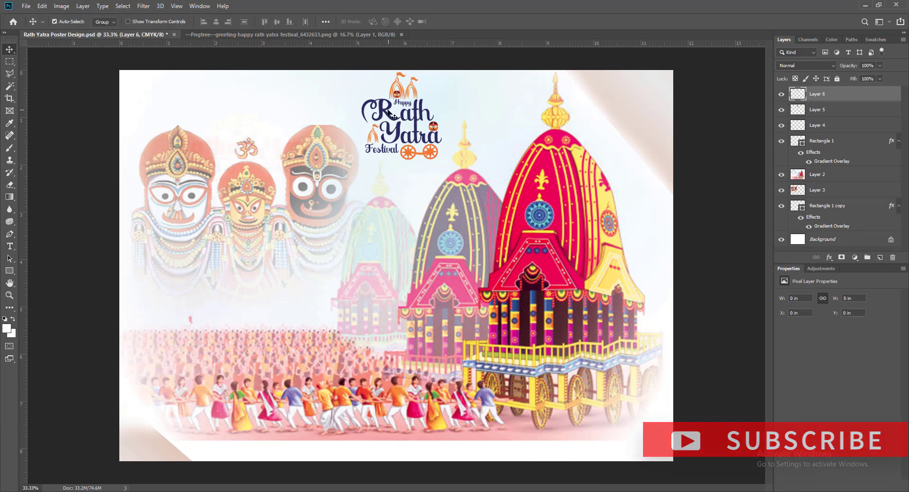
{"action": "key", "text": "alt+bracketleft"}
{"action": "left_click", "coordinate": [10, 184]}
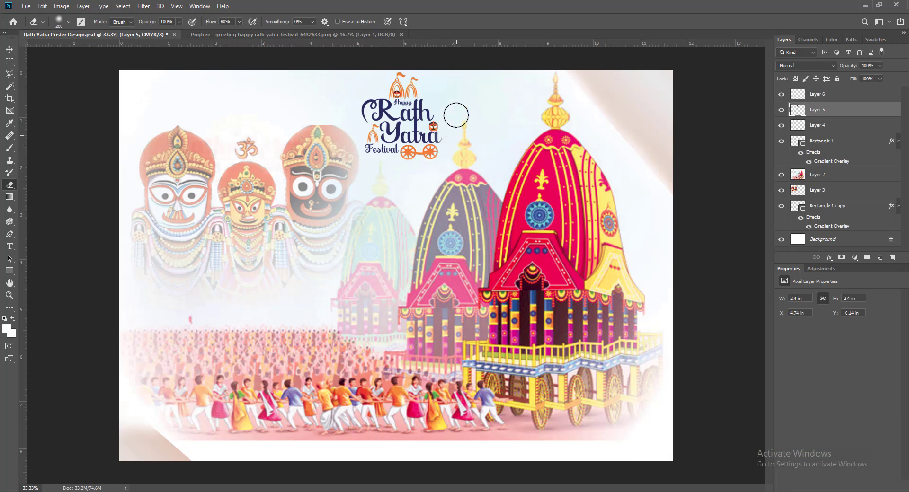
{"action": "left_click", "coordinate": [10, 50]}
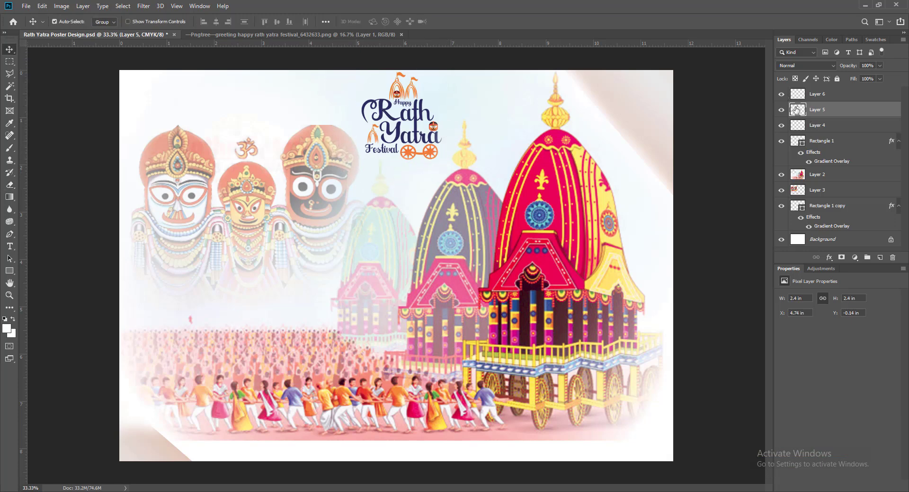
Step: Try a gold outer glow and outline on the logo, discard them, and reselect the new layer
{"action": "double_click", "coordinate": [796, 110]}
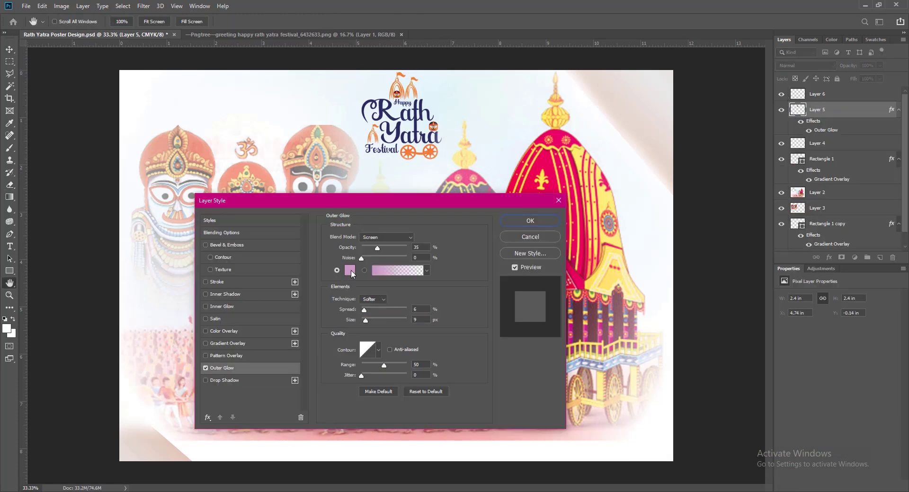
{"action": "left_click", "coordinate": [351, 273]}
{"action": "left_click", "coordinate": [405, 322]}
{"action": "key", "text": "Return"}
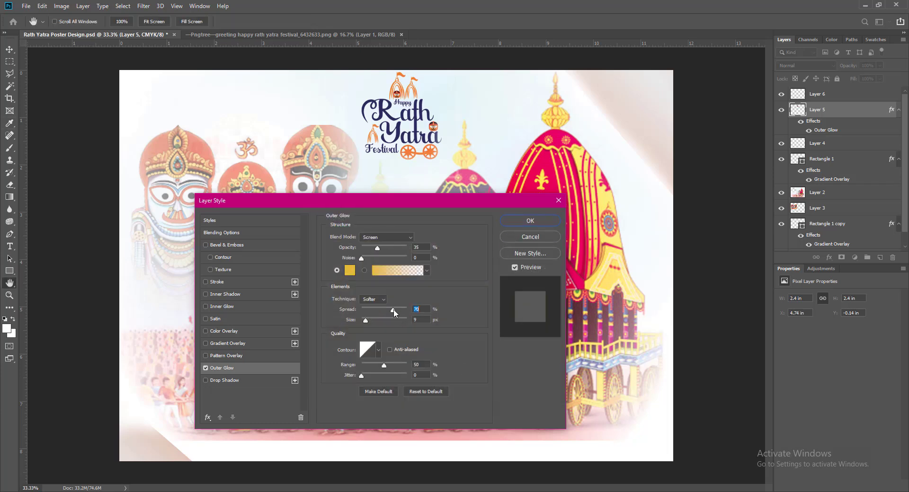
{"action": "left_click", "coordinate": [205, 367]}
{"action": "left_click", "coordinate": [217, 281]}
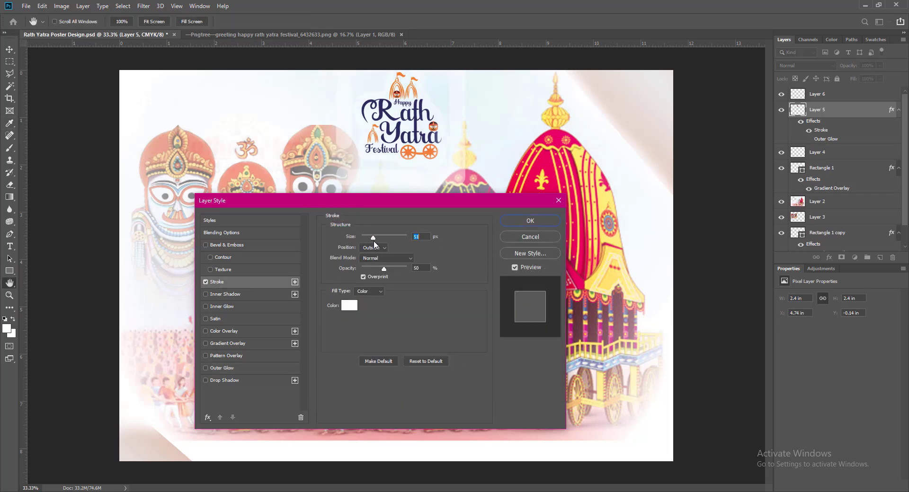
{"action": "key", "text": "Escape"}
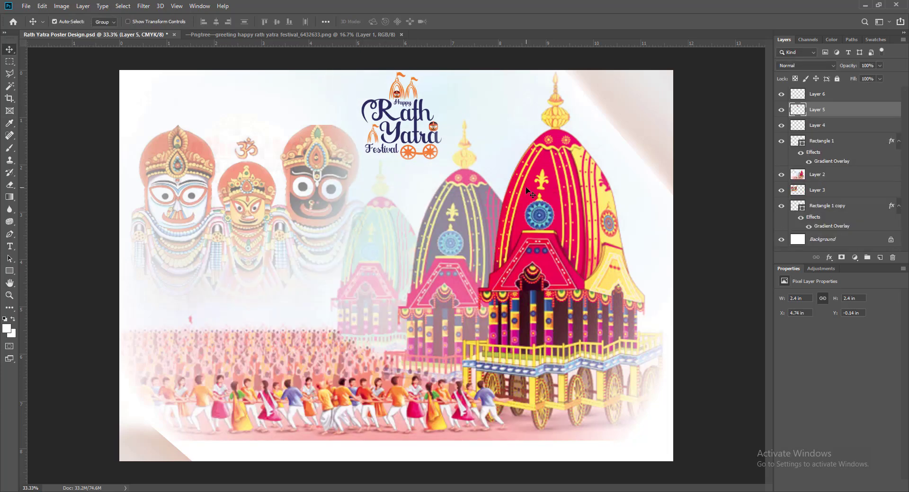
{"action": "key", "text": "alt+bracketright"}
Step: Start a navy text line below the logo
{"action": "key", "text": "t"}
{"action": "left_click", "coordinate": [368, 174]}
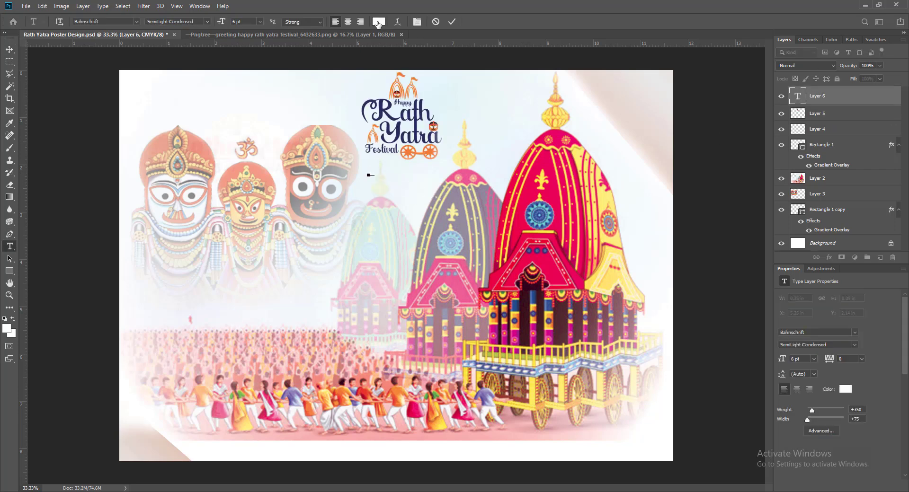
{"action": "left_click", "coordinate": [378, 21]}
{"action": "left_click", "coordinate": [533, 235]}
{"action": "left_click", "coordinate": [259, 21]}
Step: Set the 2021 text to 48 pt Brush Script Std and commit it
{"action": "left_click", "coordinate": [264, 117]}
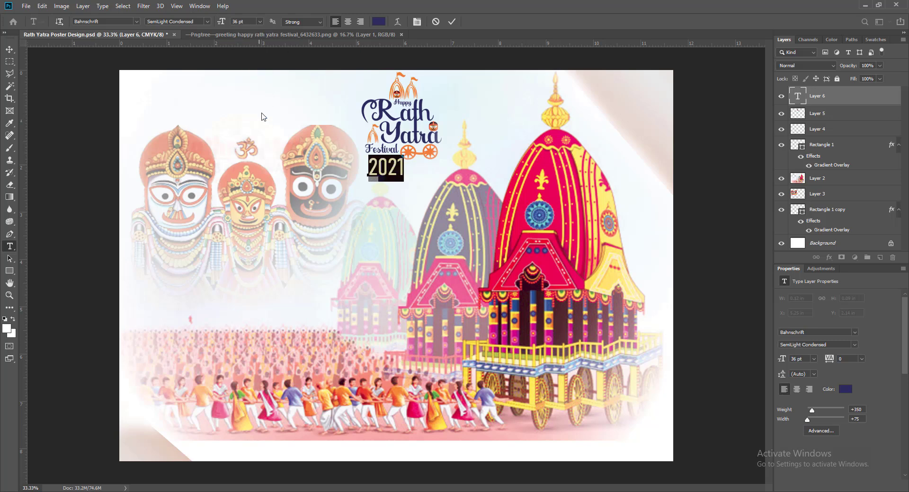
{"action": "left_click", "coordinate": [259, 21]}
{"action": "left_click", "coordinate": [251, 127]}
{"action": "left_click", "coordinate": [137, 22]}
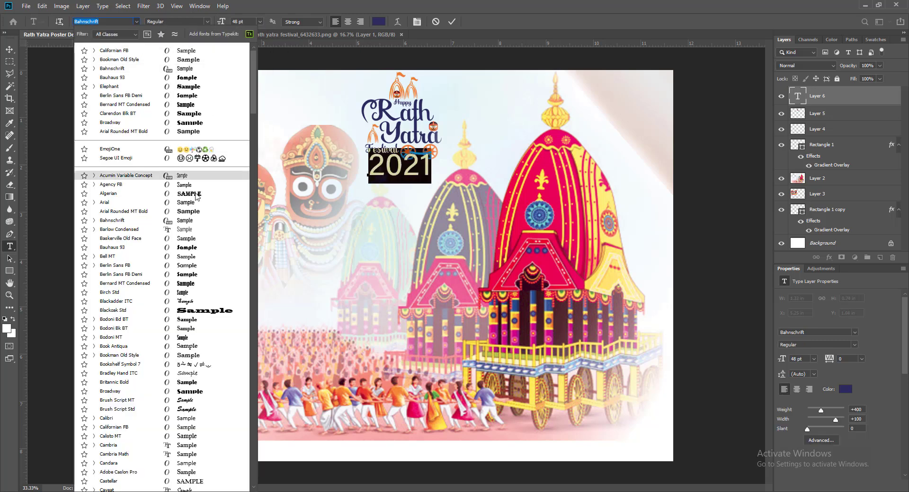
{"action": "left_click", "coordinate": [192, 410]}
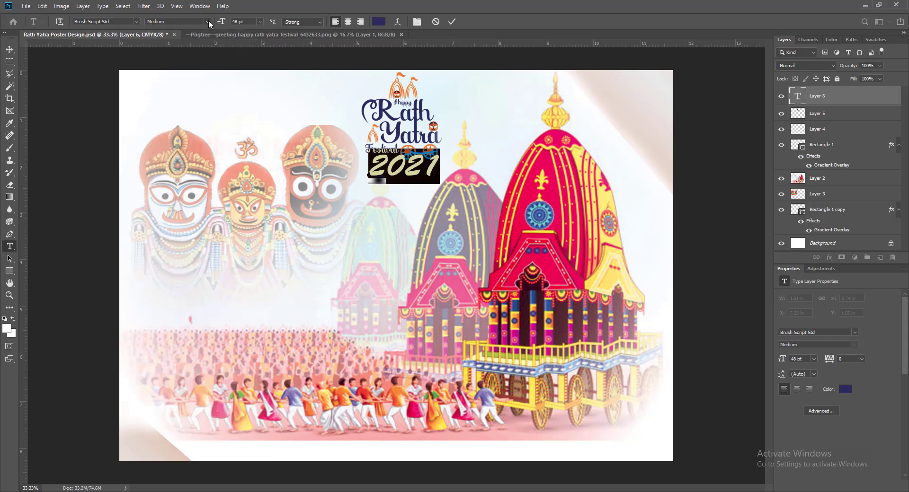
{"action": "left_click", "coordinate": [452, 22]}
Step: Nudge the 2021 text into place, resize it to 51 pt, and save
{"action": "key", "text": "v"}
{"action": "key", "text": "shift+Down"}
{"action": "key", "text": "shift+Down"}
{"action": "key", "text": "shift+Down"}
{"action": "key", "text": "shift+Left"}
{"action": "key", "text": "shift+Left"}
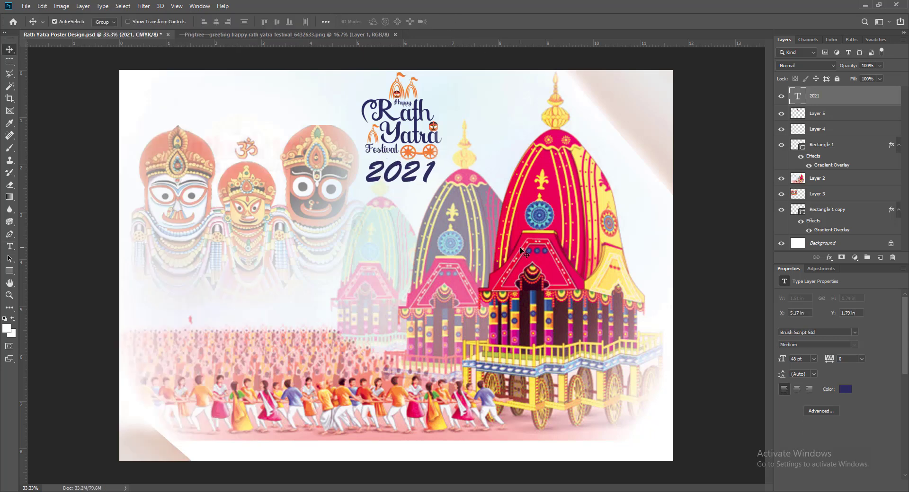
{"action": "double_click", "coordinate": [797, 102]}
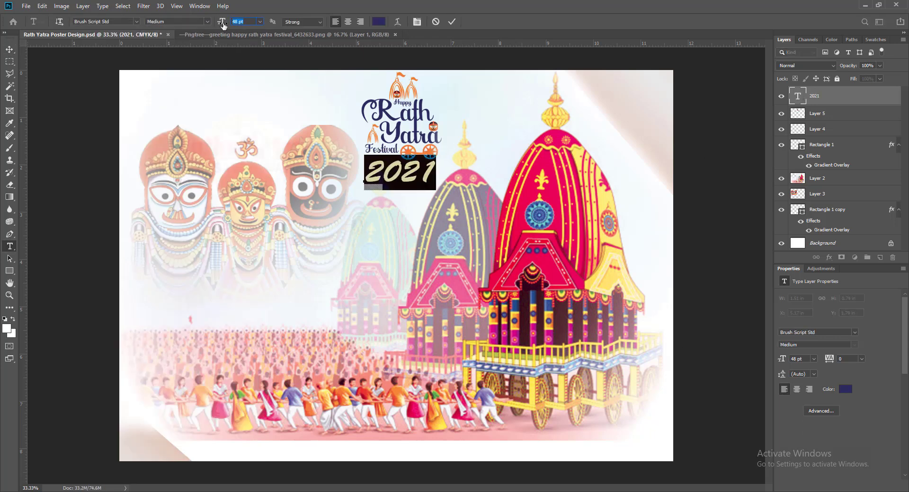
{"action": "left_click", "coordinate": [452, 22]}
{"action": "key", "text": "v"}
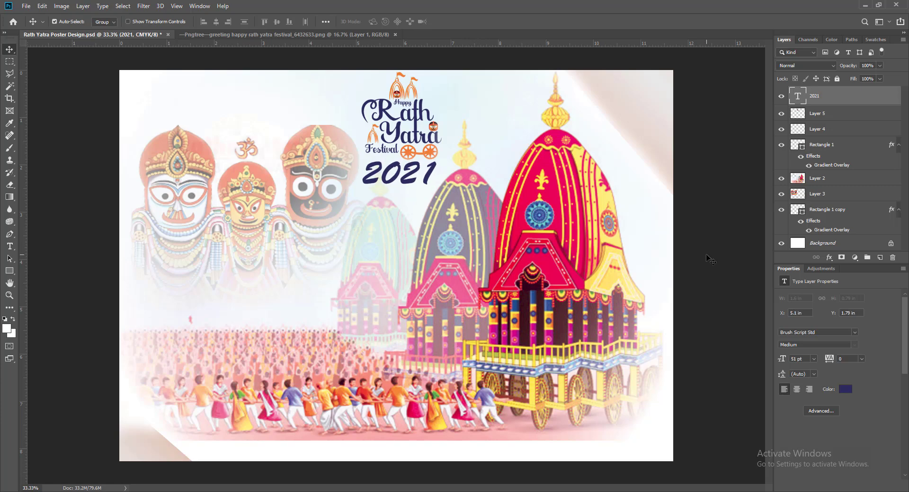
{"action": "key", "text": "ctrl+s"}
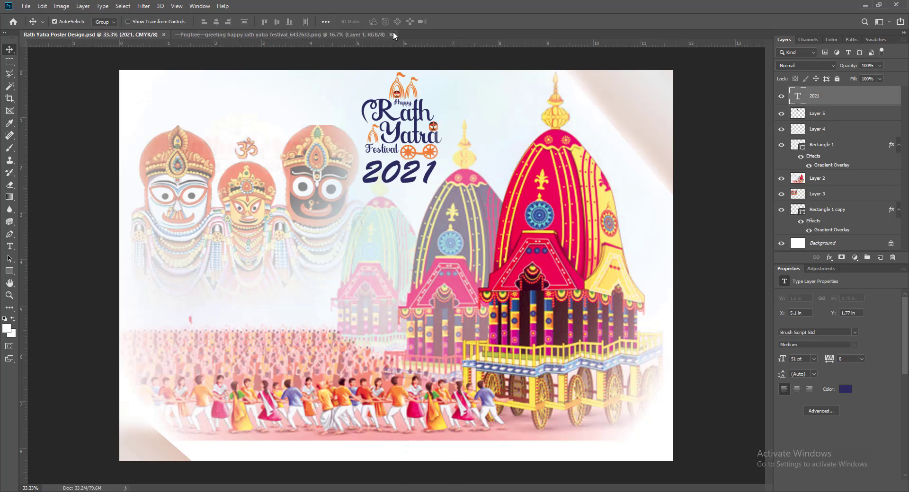
Step: Close the Pngtree document and open the Stay Home Stay Safe image
{"action": "left_click", "coordinate": [391, 34]}
{"action": "left_click", "coordinate": [26, 6]}
{"action": "left_click", "coordinate": [40, 25]}
{"action": "left_click", "coordinate": [318, 313]}
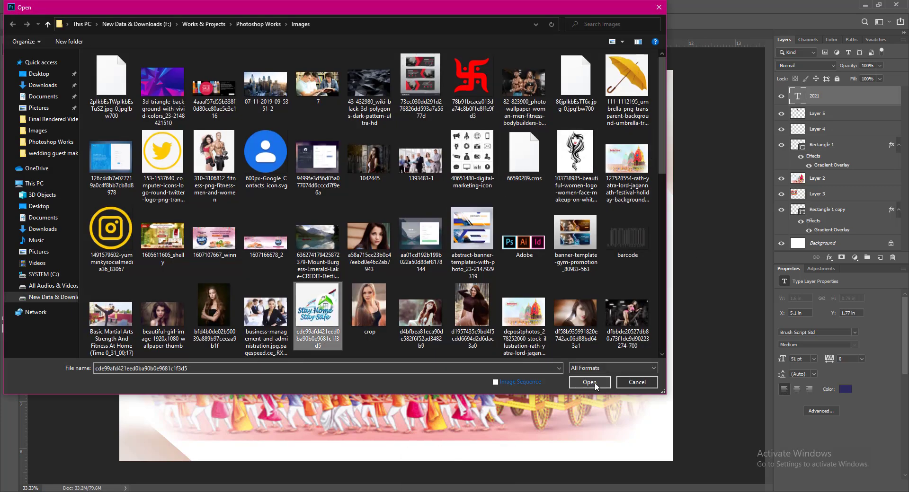
{"action": "left_click", "coordinate": [595, 382]}
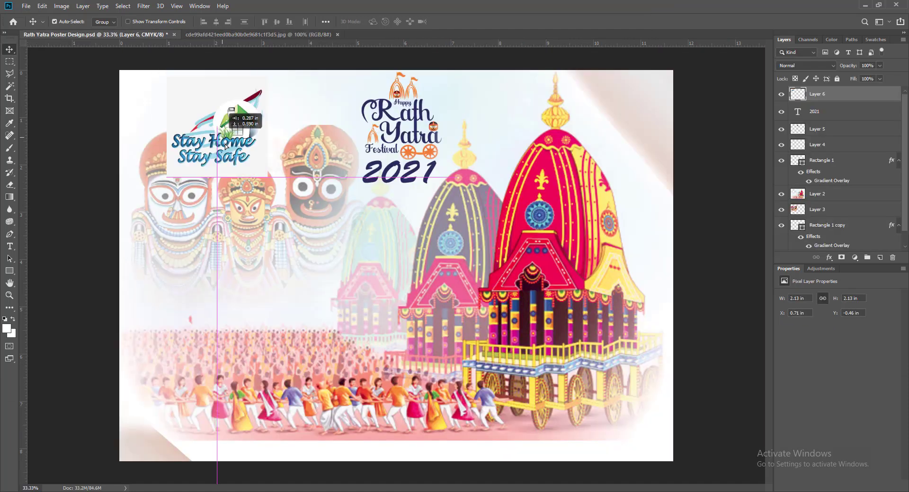
Step: Drag the Stay Home badge into the poster and enlarge it to about 4 inches
{"action": "left_click_drag", "start_coordinate": [592, 375], "coordinate": [239, 170]}
{"action": "key", "text": "ctrl+t"}
{"action": "left_click_drag", "start_coordinate": [286, 213], "coordinate": [381, 308]}
{"action": "key", "text": "Return"}
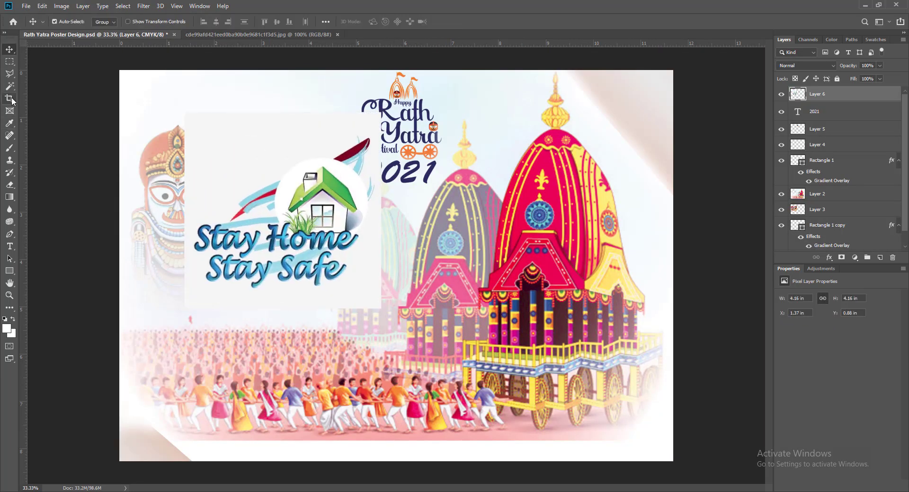
Step: Erase the badge's white background, uncovering the 2021 and Festival text
{"action": "key", "text": "e"}
{"action": "mouse_move", "coordinate": [168, 209]}
{"action": "left_mouse_down"}
{"action": "mouse_move", "coordinate": [294, 294]}
{"action": "mouse_move", "coordinate": [378, 219]}
{"action": "mouse_move", "coordinate": [242, 156]}
{"action": "mouse_move", "coordinate": [308, 137]}
{"action": "mouse_move", "coordinate": [256, 170]}
{"action": "mouse_move", "coordinate": [187, 309]}
{"action": "left_mouse_up"}
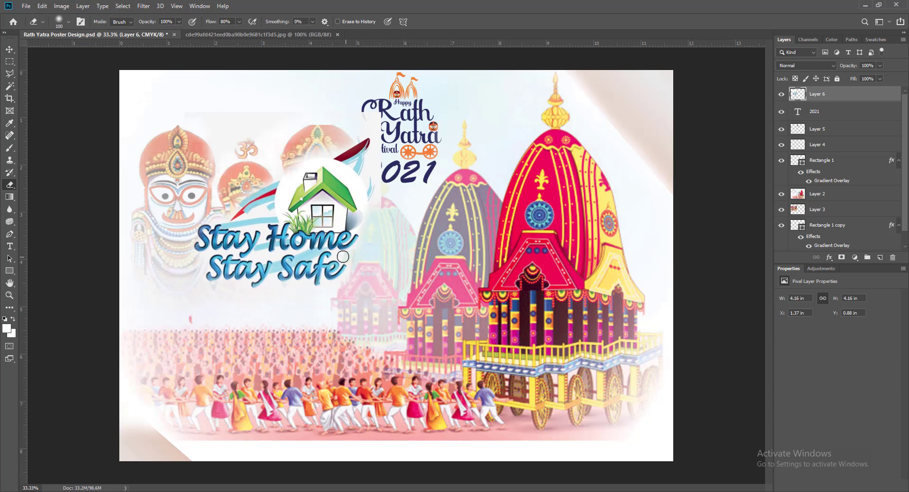
{"action": "key", "text": "bracketleft"}
{"action": "key", "text": "bracketleft"}
{"action": "key", "text": "bracketleft"}
{"action": "left_click_drag", "start_coordinate": [326, 149], "coordinate": [345, 147]}
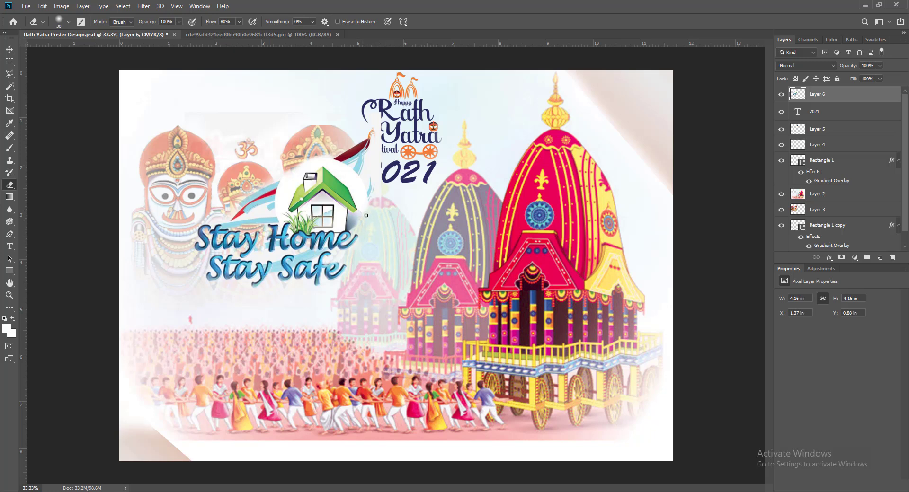
{"action": "mouse_move", "coordinate": [367, 176]}
{"action": "left_mouse_down"}
{"action": "mouse_move", "coordinate": [382, 181]}
{"action": "mouse_move", "coordinate": [368, 110]}
{"action": "left_mouse_up"}
{"action": "left_click_drag", "start_coordinate": [216, 209], "coordinate": [227, 213]}
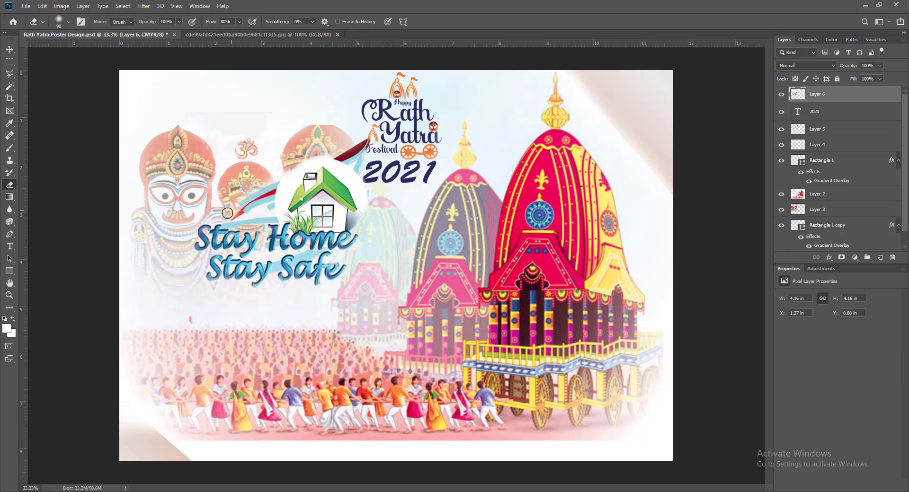
{"action": "key", "text": "bracketleft"}
{"action": "key", "text": "bracketleft"}
Step: Brighten the Stay Home badge slightly with Brightness/Contrast
{"action": "key", "text": "v"}
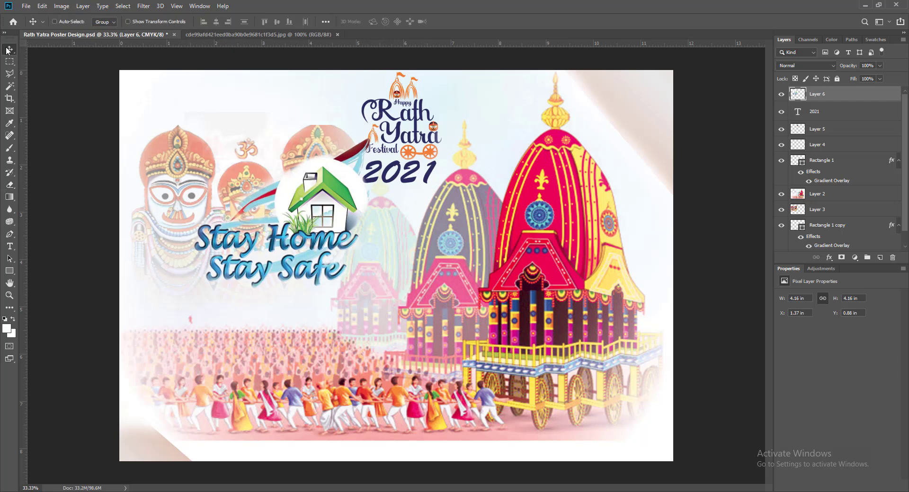
{"action": "right_click", "coordinate": [788, 93]}
{"action": "left_click", "coordinate": [61, 6]}
{"action": "left_click", "coordinate": [164, 32]}
{"action": "left_click_drag", "start_coordinate": [599, 96], "coordinate": [603, 97]}
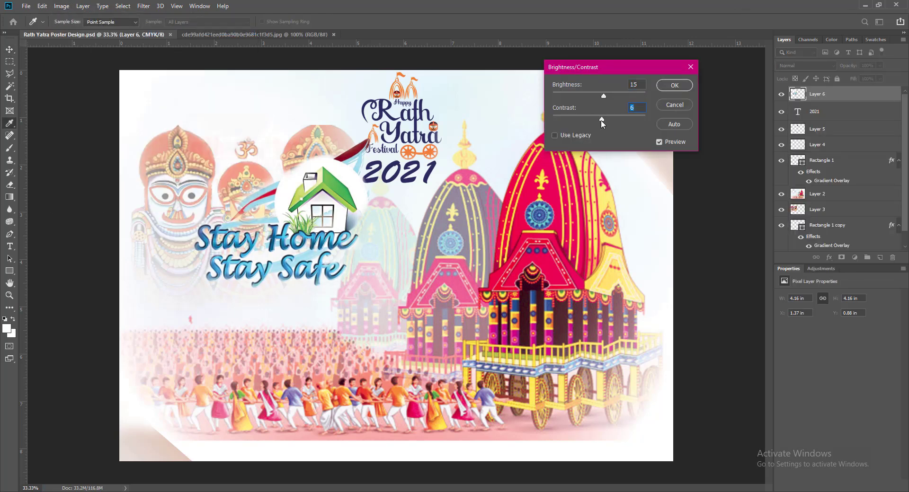
{"action": "left_click", "coordinate": [674, 85]}
Step: Apply Hue/Saturation to the badge with Hue +26 and Saturation +39
{"action": "left_click", "coordinate": [61, 5]}
{"action": "left_click", "coordinate": [283, 86]}
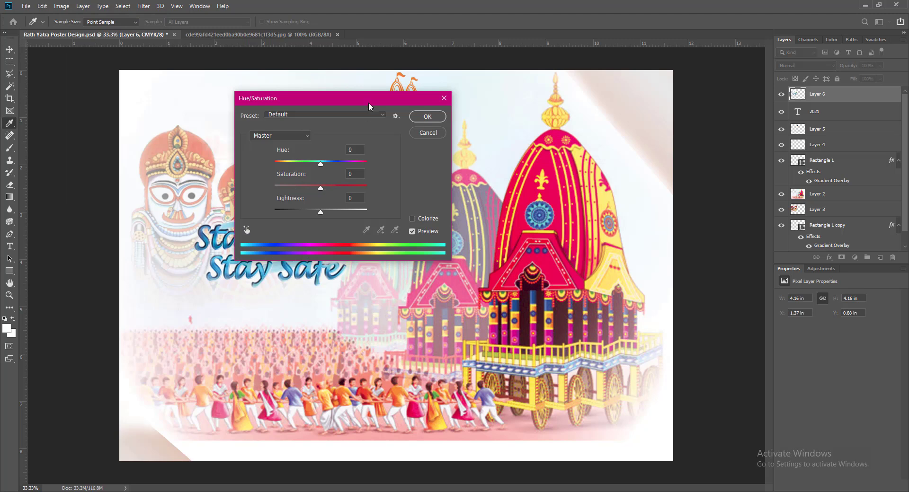
{"action": "left_click_drag", "start_coordinate": [368, 102], "coordinate": [555, 101]}
{"action": "mouse_move", "coordinate": [507, 184]}
{"action": "left_mouse_down"}
{"action": "mouse_move", "coordinate": [526, 184]}
{"action": "mouse_move", "coordinate": [520, 158]}
{"action": "left_mouse_up"}
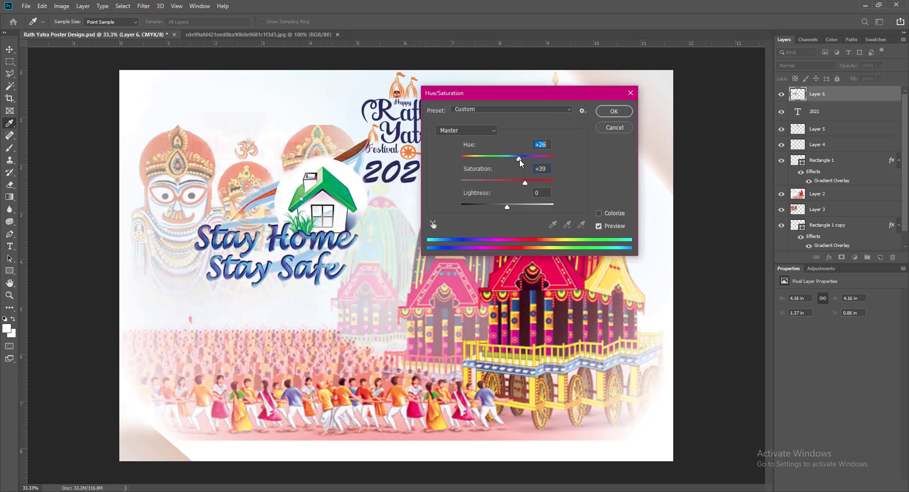
{"action": "left_click", "coordinate": [613, 111]}
Step: Apply Color Balance +33, -29, 0 to the badge
{"action": "left_click", "coordinate": [62, 5]}
{"action": "left_click", "coordinate": [198, 90]}
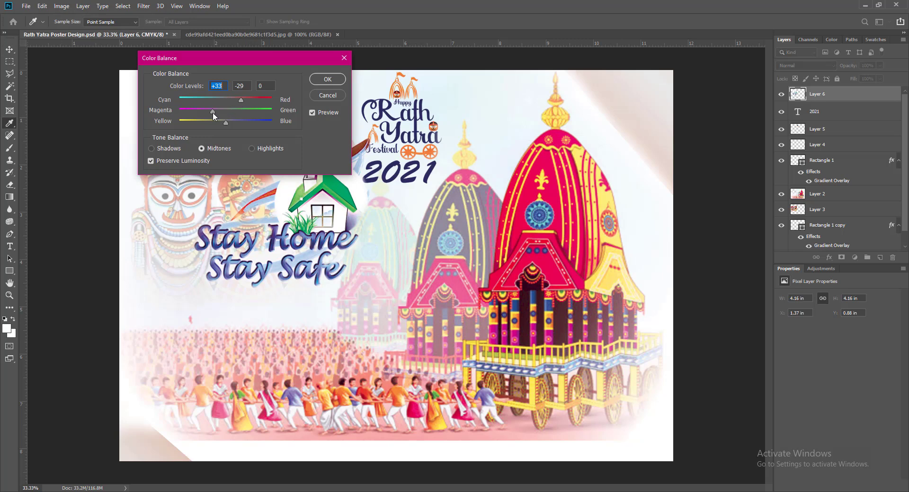
{"action": "key", "text": "Return"}
Step: Shrink the Stay Home badge and move it into the poster's top-left corner
{"action": "key", "text": "ctrl+t"}
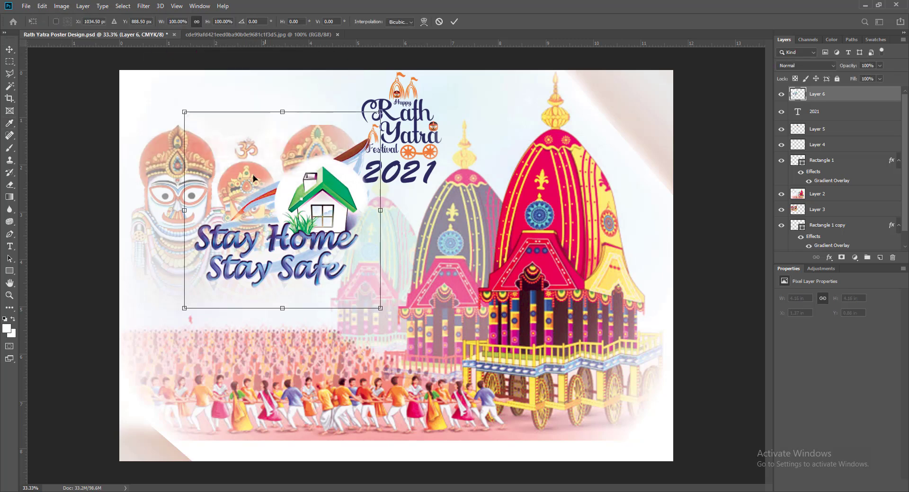
{"action": "left_click_drag", "start_coordinate": [185, 112], "coordinate": [326, 246]}
{"action": "key", "text": "Return"}
{"action": "mouse_move", "coordinate": [355, 275]}
{"action": "left_mouse_down"}
{"action": "mouse_move", "coordinate": [161, 104]}
{"action": "mouse_move", "coordinate": [188, 105]}
{"action": "left_mouse_up"}
Step: Shrink the badge to about 96%, nudge it into place, save, and shift the chariot image
{"action": "key", "text": "ctrl+t"}
{"action": "left_click_drag", "start_coordinate": [213, 61], "coordinate": [209, 62]}
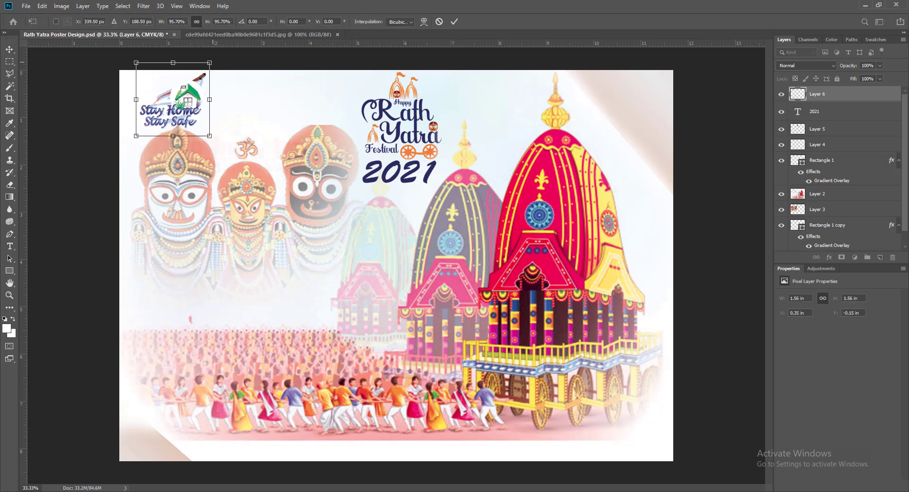
{"action": "key", "text": "Return"}
{"action": "key", "text": "shift+Left"}
{"action": "key", "text": "shift+Left"}
{"action": "key", "text": "shift+Left"}
{"action": "key", "text": "shift+Left"}
{"action": "key", "text": "shift+Left"}
{"action": "key", "text": "shift+Left"}
{"action": "key", "text": "shift+Left"}
{"action": "key", "text": "shift+Left"}
{"action": "key", "text": "shift+Up"}
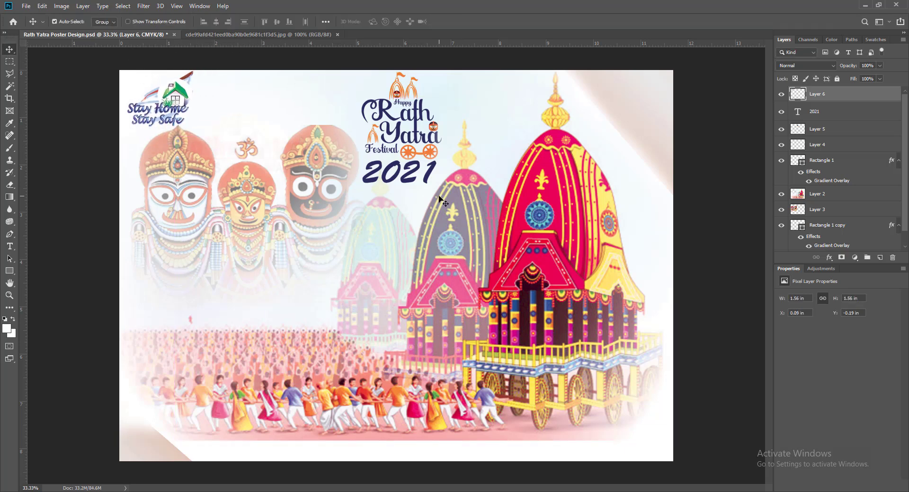
{"action": "key", "text": "shift+Right"}
{"action": "key", "text": "Up"}
{"action": "key", "text": "ctrl+s"}
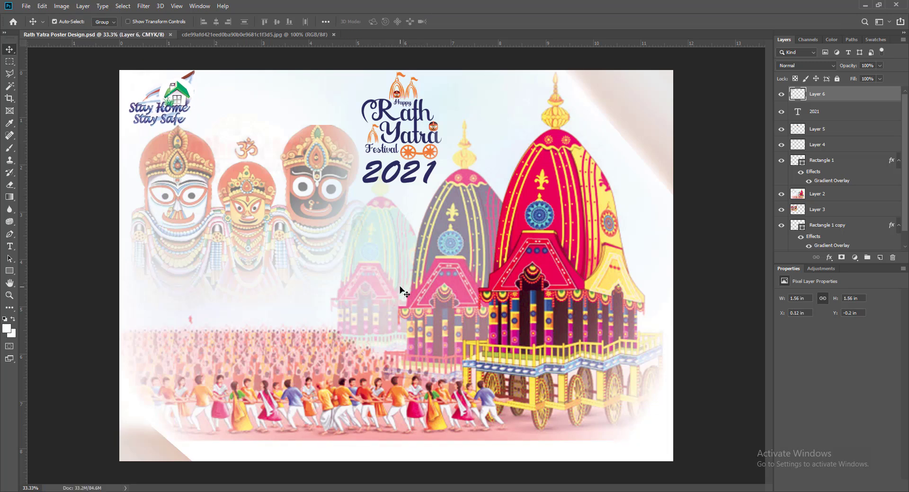
{"action": "left_click_drag", "start_coordinate": [608, 391], "coordinate": [575, 334]}
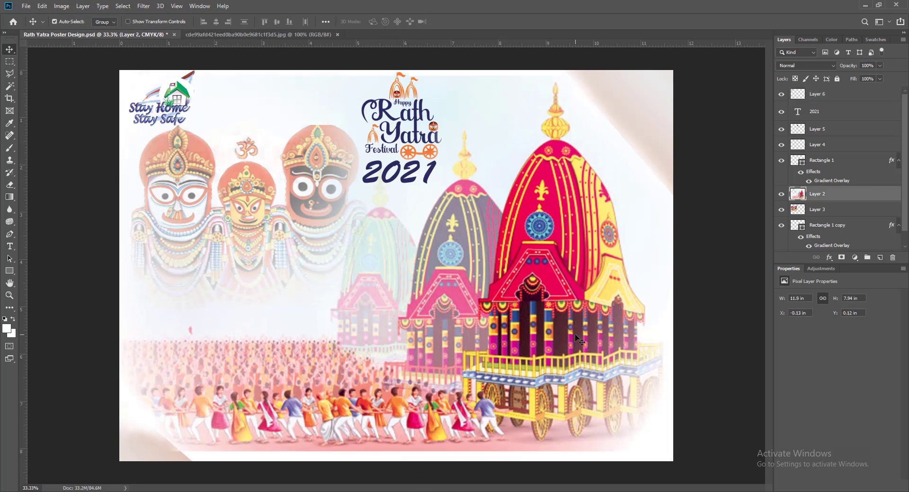
Step: Nudge the chariot image right and up, nudge the deities image down, and raise its opacity to 70%
{"action": "key", "text": "Right"}
{"action": "key", "text": "Right"}
{"action": "key", "text": "Right"}
{"action": "key", "text": "Right"}
{"action": "key", "text": "Right"}
{"action": "key", "text": "Right"}
{"action": "key", "text": "Right"}
{"action": "key", "text": "Right"}
{"action": "key", "text": "Right"}
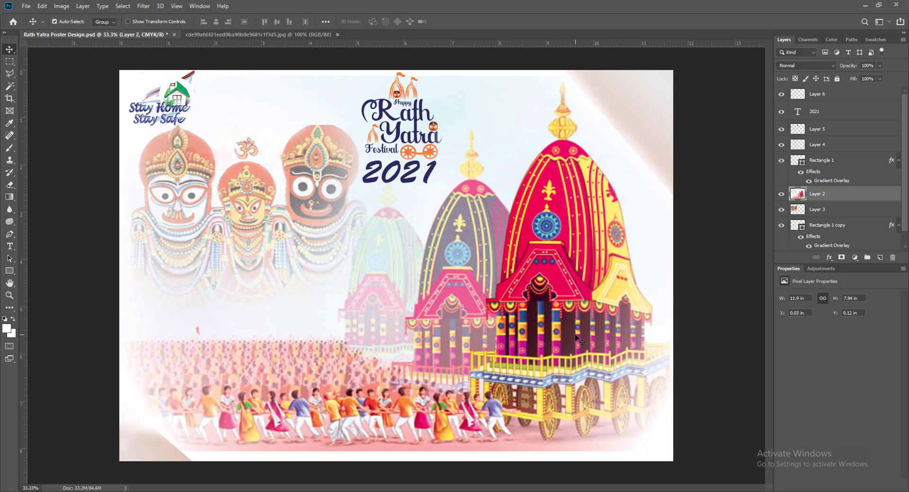
{"action": "key", "text": "Right"}
{"action": "key", "text": "Right"}
{"action": "key", "text": "Right"}
{"action": "key", "text": "Right"}
{"action": "key", "text": "Right"}
{"action": "key", "text": "Right"}
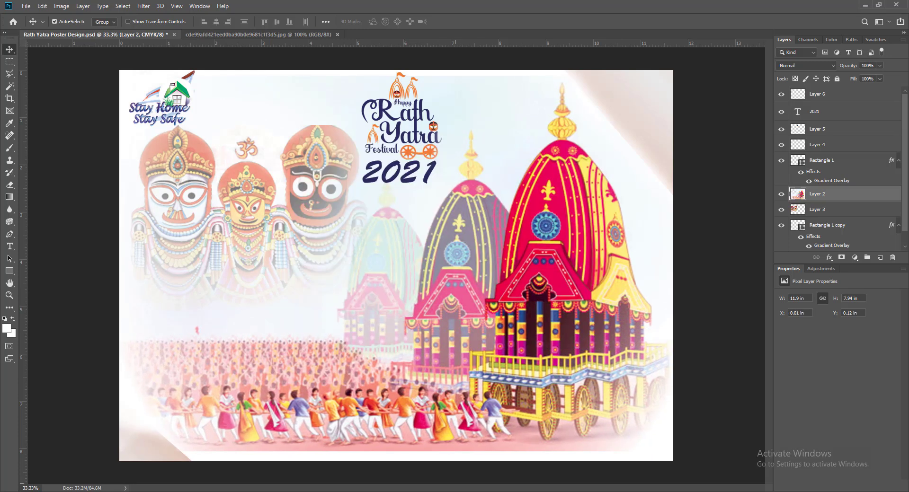
{"action": "key", "text": "Up"}
{"action": "key", "text": "Up"}
{"action": "key", "text": "Up"}
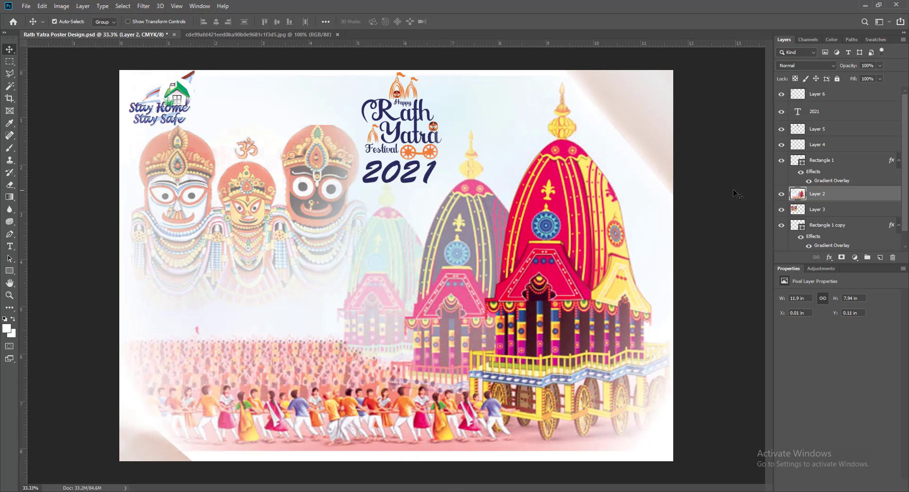
{"action": "left_click", "coordinate": [816, 209]}
{"action": "key", "text": "shift+Down"}
{"action": "key", "text": "shift+Down"}
{"action": "key", "text": "shift+Down"}
{"action": "key", "text": "shift+Down"}
{"action": "key", "text": "shift+Down"}
{"action": "key", "text": "shift+Down"}
{"action": "key", "text": "shift+Down"}
{"action": "key", "text": "shift+Down"}
{"action": "key", "text": "shift+Down"}
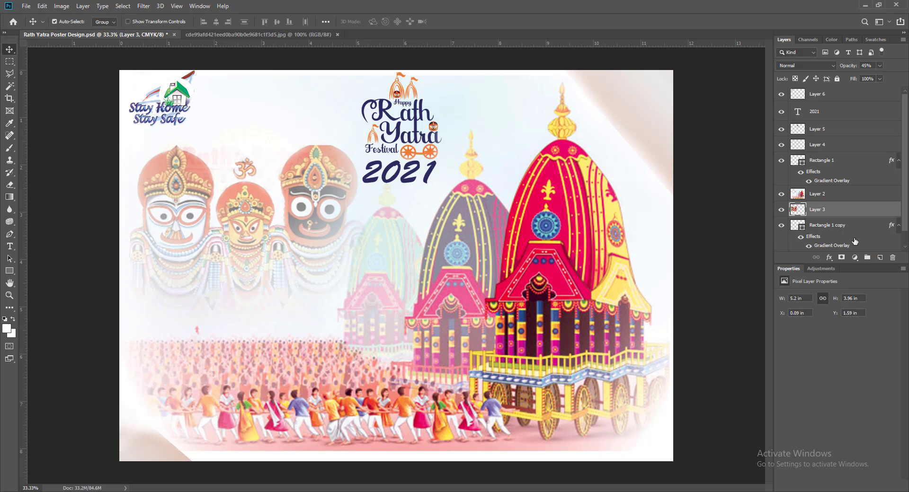
{"action": "left_click_drag", "start_coordinate": [880, 65], "coordinate": [887, 83]}
Step: Erase Layer 2's overlay with a 300 px eraser so the three deity faces show vividly
{"action": "left_click", "coordinate": [481, 296]}
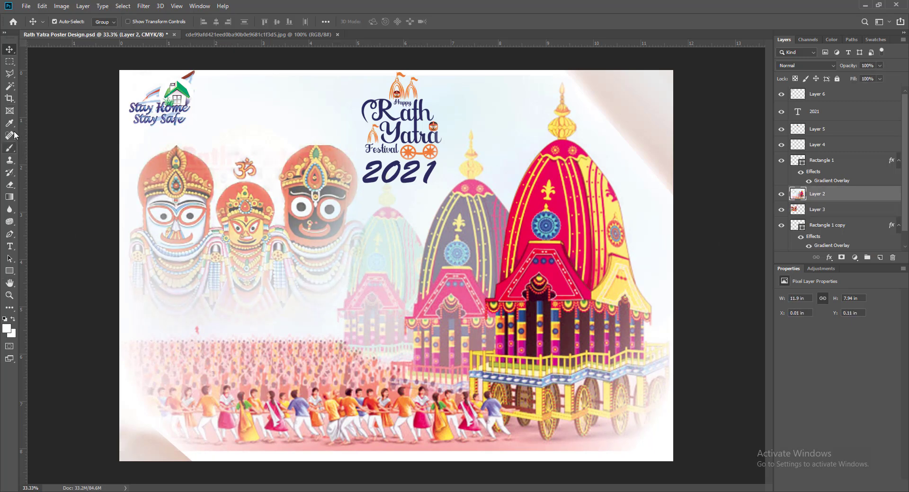
{"action": "key", "text": "e"}
{"action": "key", "text": "bracketright"}
{"action": "left_click_drag", "start_coordinate": [182, 312], "coordinate": [160, 298]}
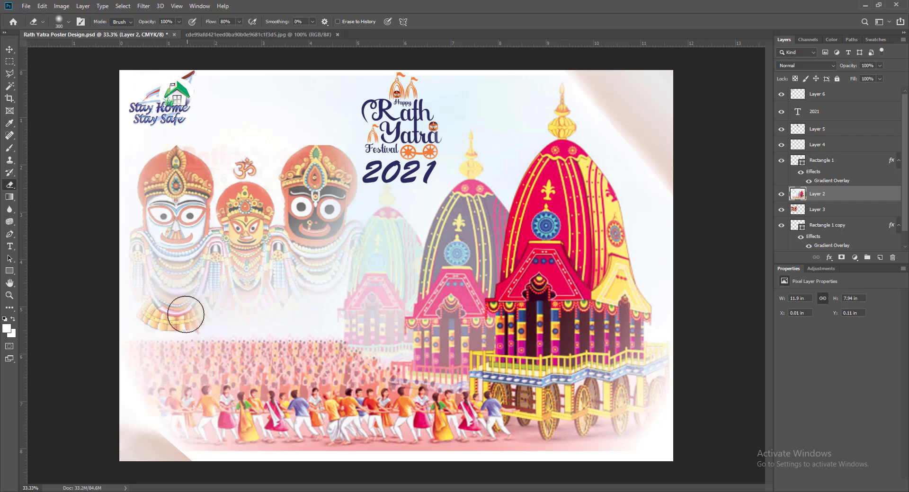
{"action": "mouse_move", "coordinate": [259, 319]}
{"action": "left_mouse_down"}
{"action": "mouse_move", "coordinate": [339, 283]}
{"action": "mouse_move", "coordinate": [177, 315]}
{"action": "left_mouse_up"}
{"action": "key", "text": "ctrl+z"}
{"action": "key", "text": "ctrl+z"}
{"action": "key", "text": "ctrl+z"}
{"action": "key", "text": "ctrl+z"}
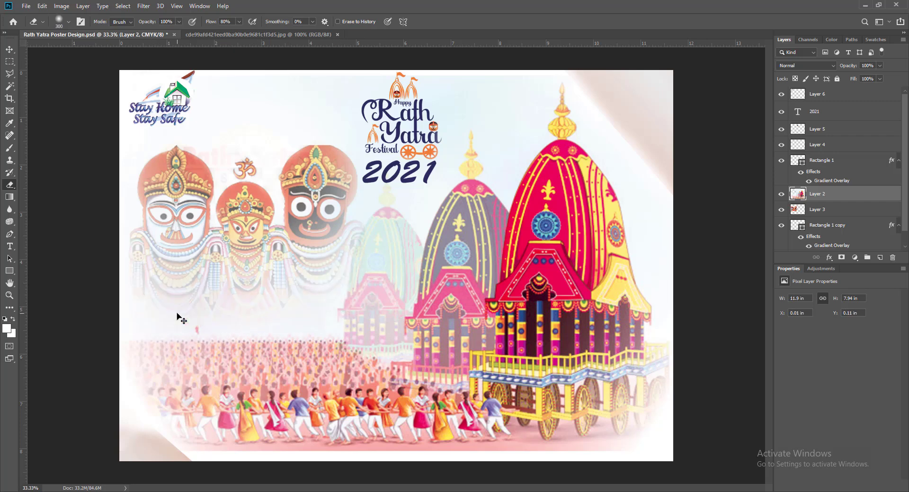
{"action": "mouse_move", "coordinate": [156, 280]}
{"action": "left_mouse_down"}
{"action": "mouse_move", "coordinate": [252, 289]}
{"action": "mouse_move", "coordinate": [336, 280]}
{"action": "left_mouse_up"}
{"action": "mouse_move", "coordinate": [159, 243]}
{"action": "left_mouse_down"}
{"action": "mouse_move", "coordinate": [146, 240]}
{"action": "mouse_move", "coordinate": [303, 251]}
{"action": "mouse_move", "coordinate": [298, 222]}
{"action": "mouse_move", "coordinate": [339, 197]}
{"action": "mouse_move", "coordinate": [333, 260]}
{"action": "mouse_move", "coordinate": [213, 270]}
{"action": "mouse_move", "coordinate": [224, 258]}
{"action": "mouse_move", "coordinate": [204, 183]}
{"action": "mouse_move", "coordinate": [210, 267]}
{"action": "mouse_move", "coordinate": [343, 181]}
{"action": "mouse_move", "coordinate": [353, 230]}
{"action": "mouse_move", "coordinate": [344, 239]}
{"action": "left_mouse_up"}
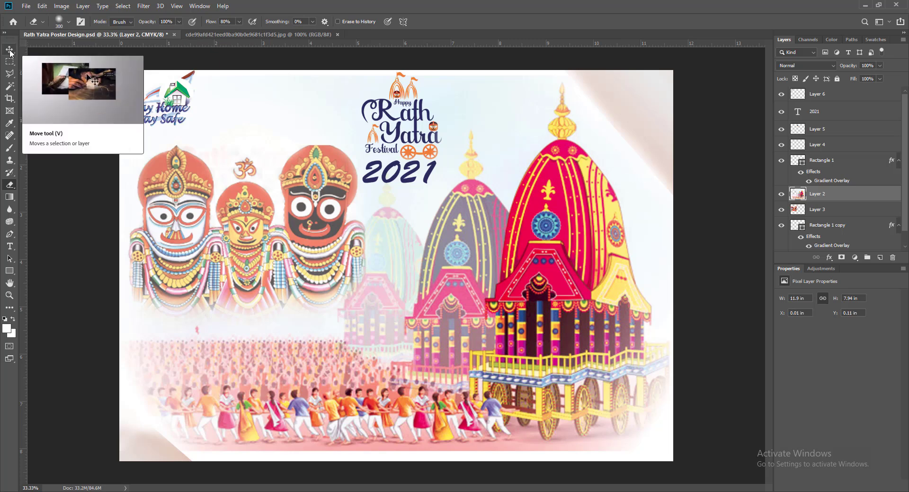
Step: Lower the deities layer to about 45% opacity, nudge it into position, and save
{"action": "left_click", "coordinate": [10, 50]}
{"action": "left_click", "coordinate": [816, 209]}
{"action": "left_click_drag", "start_coordinate": [880, 66], "coordinate": [875, 84]}
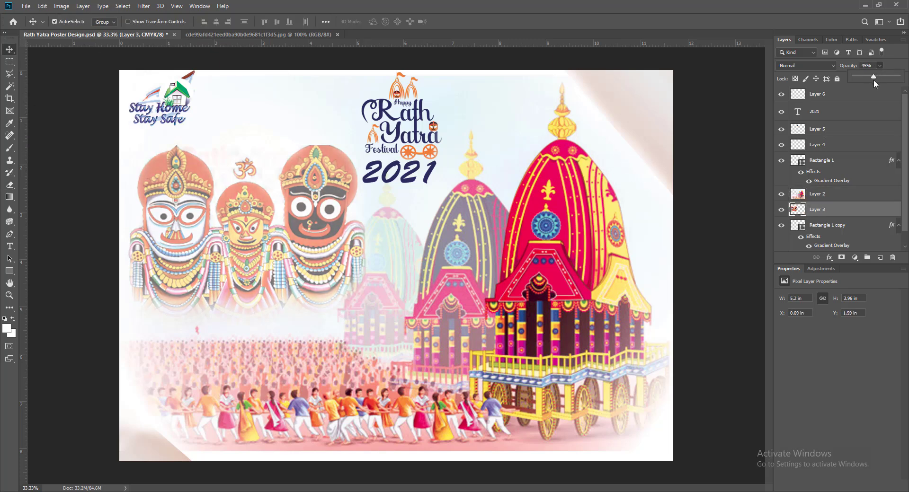
{"action": "left_click_drag", "start_coordinate": [756, 375], "coordinate": [757, 375]}
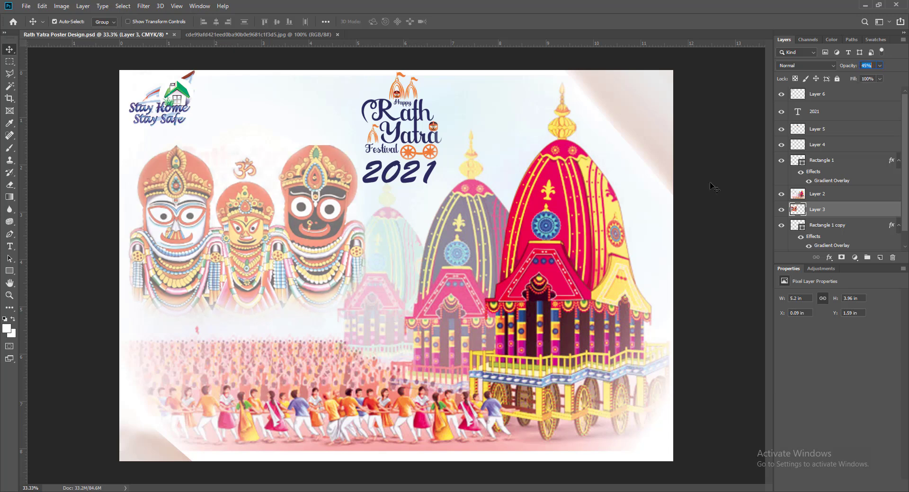
{"action": "key", "text": "shift+Right"}
{"action": "key", "text": "shift+Right"}
{"action": "key", "text": "shift+Right"}
{"action": "key", "text": "shift+Down"}
{"action": "key", "text": "shift+Down"}
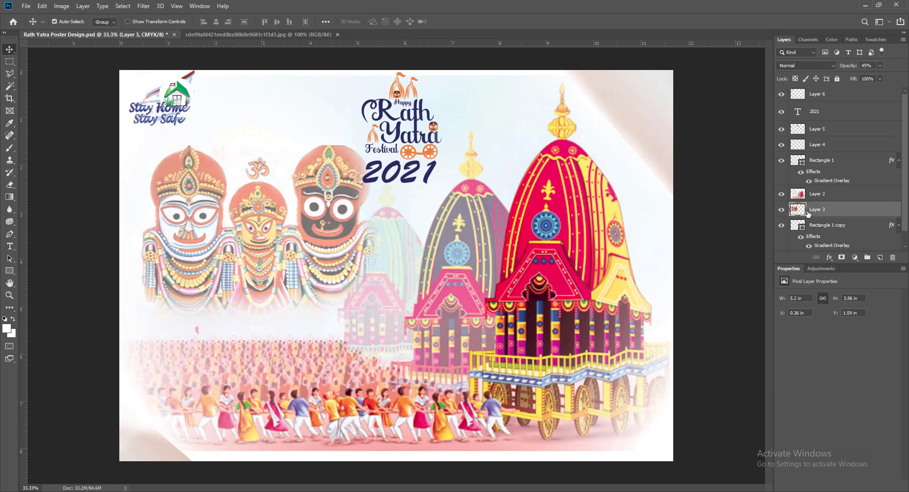
{"action": "key", "text": "shift+Left"}
{"action": "key", "text": "shift+Left"}
{"action": "key", "text": "shift+Left"}
{"action": "key", "text": "shift+Left"}
{"action": "key", "text": "shift+Left"}
{"action": "key", "text": "shift+Left"}
{"action": "key", "text": "shift+Left"}
{"action": "key", "text": "shift+Right"}
{"action": "key", "text": "shift+Right"}
{"action": "key", "text": "shift+Right"}
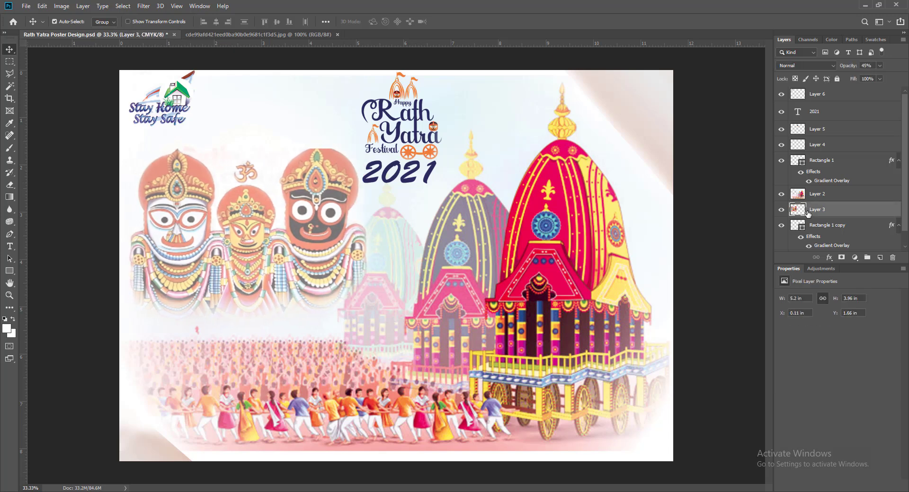
{"action": "key", "text": "shift+Up"}
{"action": "key", "text": "shift+Up"}
{"action": "key", "text": "shift+Up"}
{"action": "key", "text": "shift+Up"}
{"action": "key", "text": "shift+Up"}
{"action": "key", "text": "shift+Up"}
{"action": "key", "text": "shift+Up"}
{"action": "key", "text": "Left"}
{"action": "key", "text": "Left"}
{"action": "key", "text": "Left"}
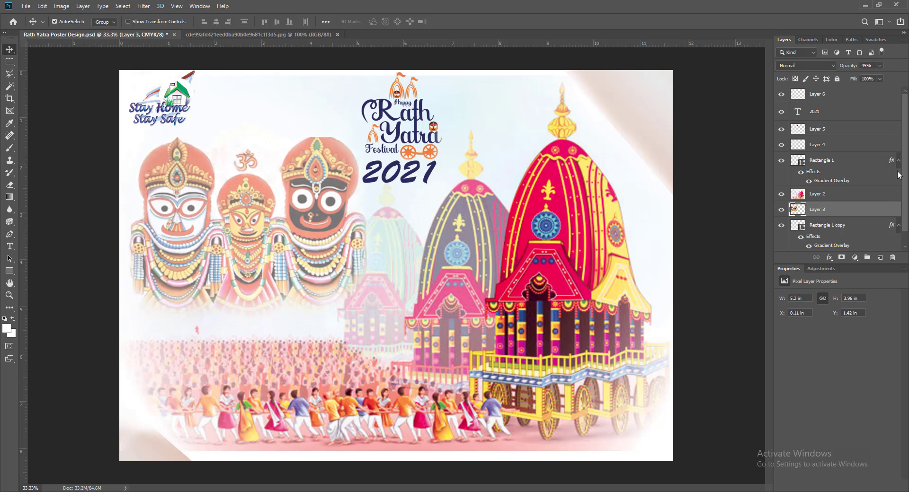
{"action": "left_click", "coordinate": [732, 142]}
{"action": "key", "text": "ctrl+s"}
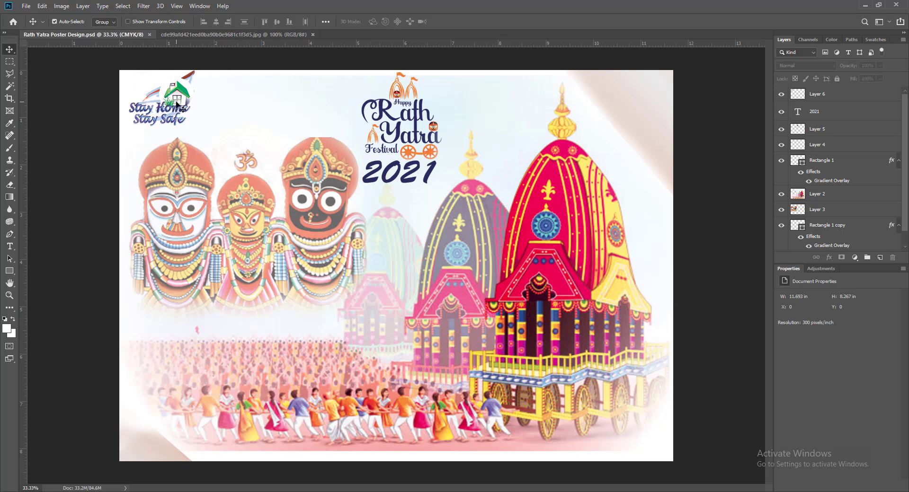
Step: Nudge the Stay Home badge slightly right and down, then save
{"action": "left_click", "coordinate": [177, 104]}
{"action": "key", "text": "shift+Right"}
{"action": "key", "text": "shift+Right"}
{"action": "key", "text": "shift+Down"}
{"action": "key", "text": "shift+Down"}
{"action": "key", "text": "shift+Right"}
{"action": "key", "text": "shift+Right"}
{"action": "key", "text": "shift+Down"}
{"action": "key", "text": "shift+Down"}
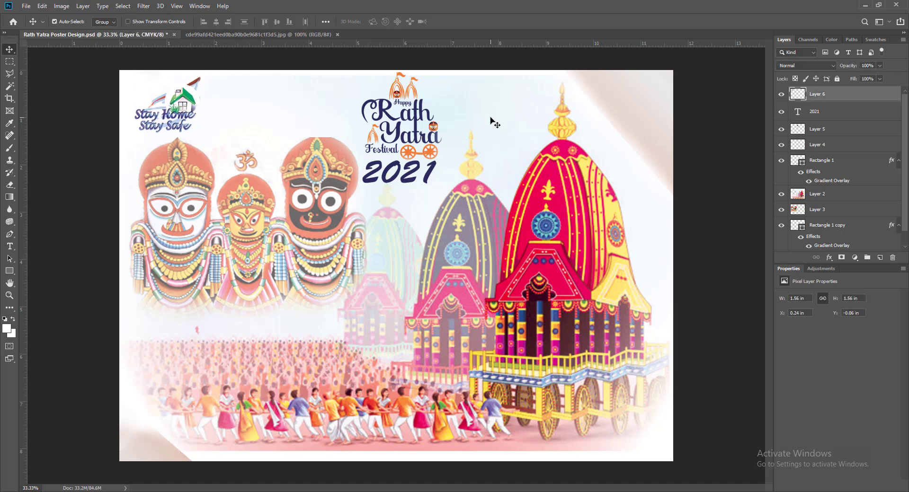
{"action": "key", "text": "shift+Up"}
{"action": "key", "text": "shift+Up"}
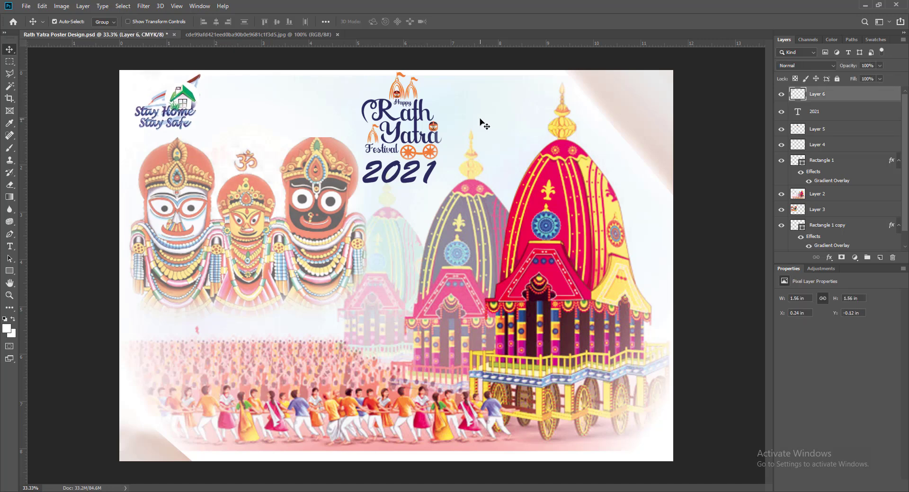
{"action": "key", "text": "ctrl+s"}
Step: Set Layer 3's opacity to 45%
{"action": "left_click", "coordinate": [816, 209]}
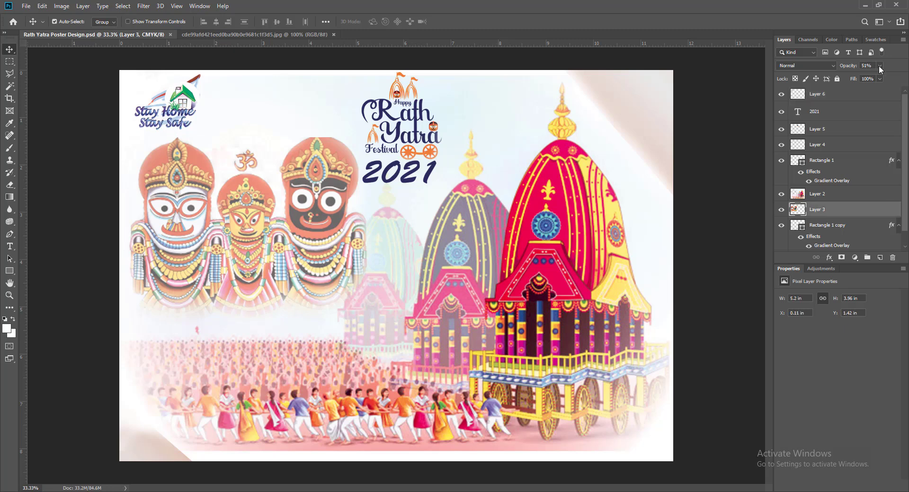
{"action": "left_click_drag", "start_coordinate": [879, 66], "coordinate": [877, 78]}
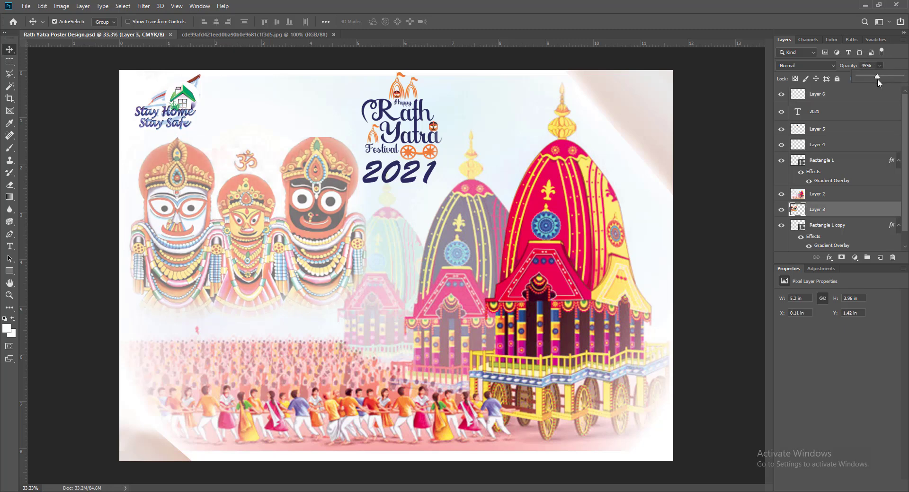
{"action": "left_click", "coordinate": [716, 105]}
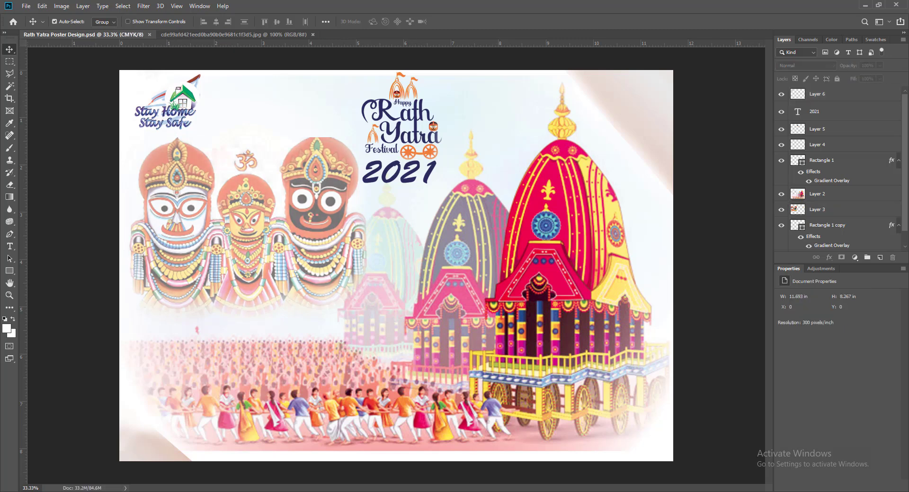
{"action": "key", "text": "ctrl+shift+alt+n"}
Step: Draw a square at the poster's lower left with no fill and a black outline
{"action": "left_click", "coordinate": [10, 271]}
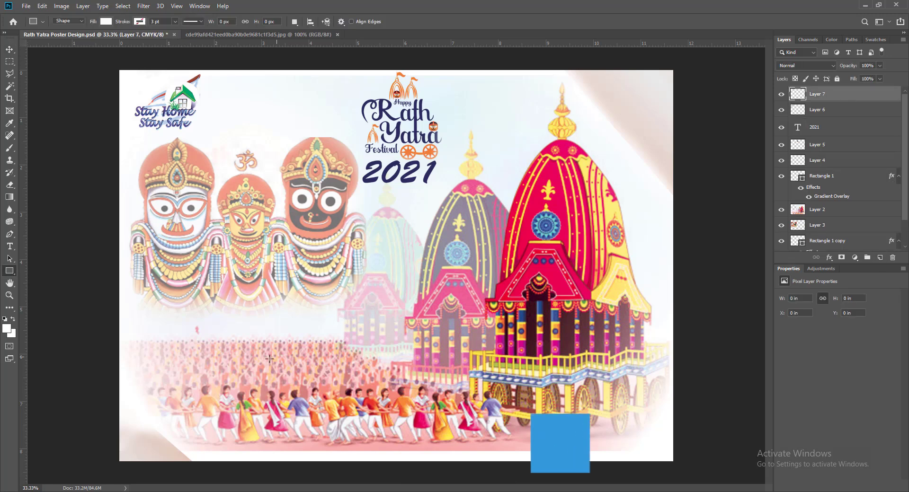
{"action": "left_click_drag", "start_coordinate": [138, 332], "coordinate": [197, 391]}
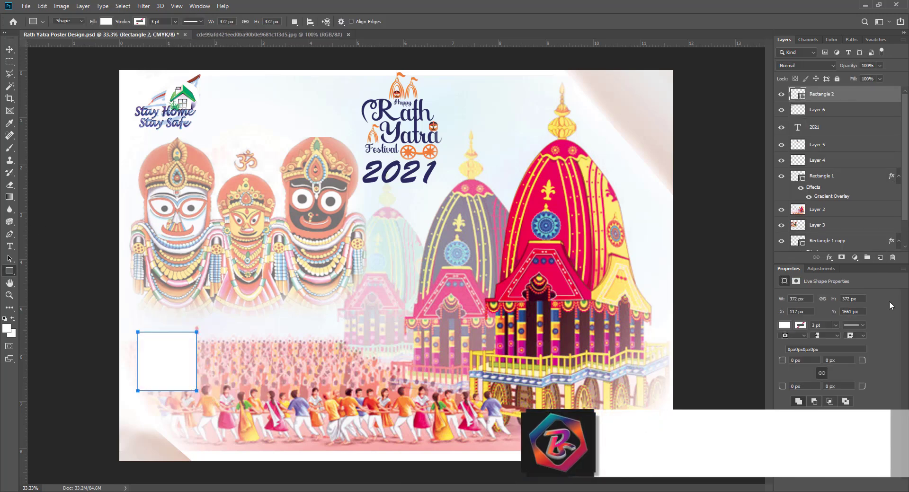
{"action": "left_click", "coordinate": [800, 325]}
{"action": "left_click", "coordinate": [809, 344]}
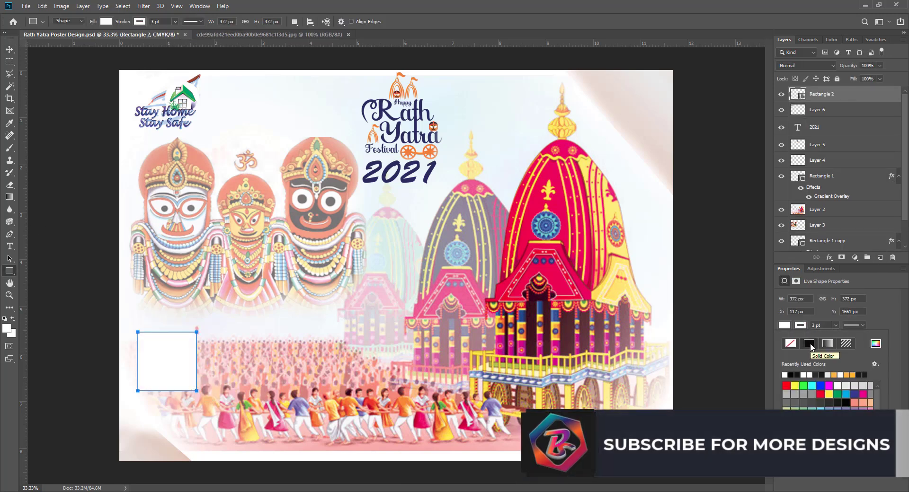
{"action": "left_click", "coordinate": [784, 325]}
{"action": "left_click", "coordinate": [791, 343]}
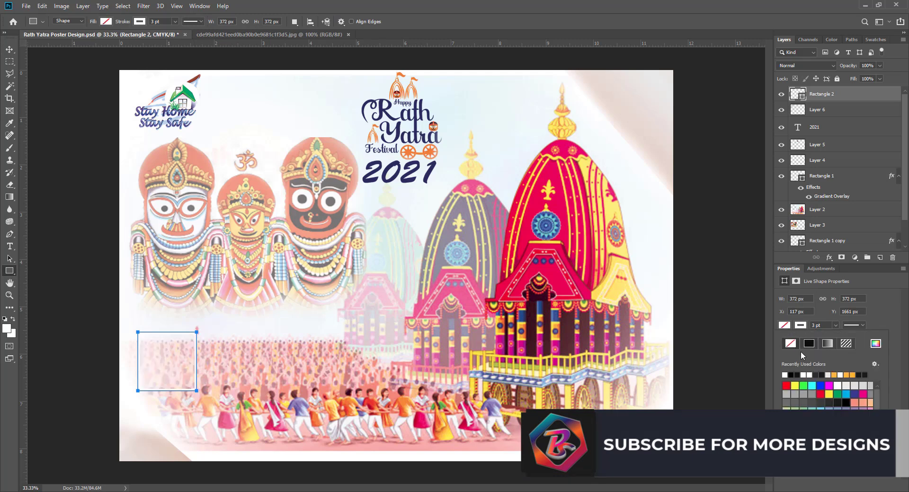
{"action": "left_click", "coordinate": [810, 347]}
Step: Set the square's outline width to about 1.78 pt
{"action": "left_click", "coordinate": [835, 325]}
{"action": "left_click", "coordinate": [833, 336]}
{"action": "left_click_drag", "start_coordinate": [834, 338], "coordinate": [835, 340]}
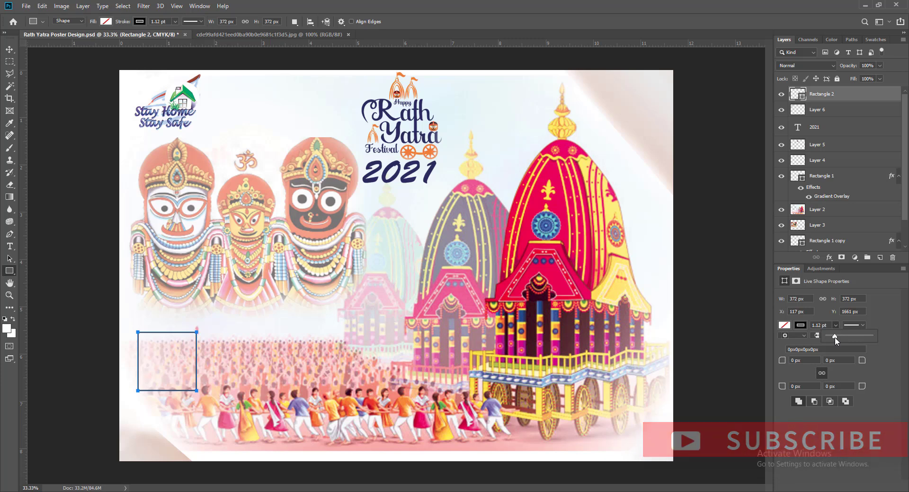
{"action": "left_click", "coordinate": [10, 49]}
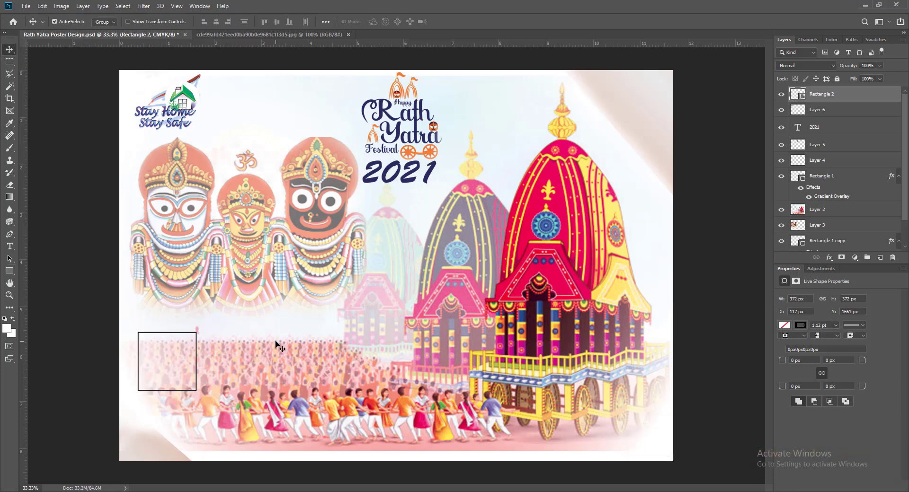
{"action": "left_click", "coordinate": [835, 325]}
{"action": "left_click_drag", "start_coordinate": [836, 337], "coordinate": [837, 337]}
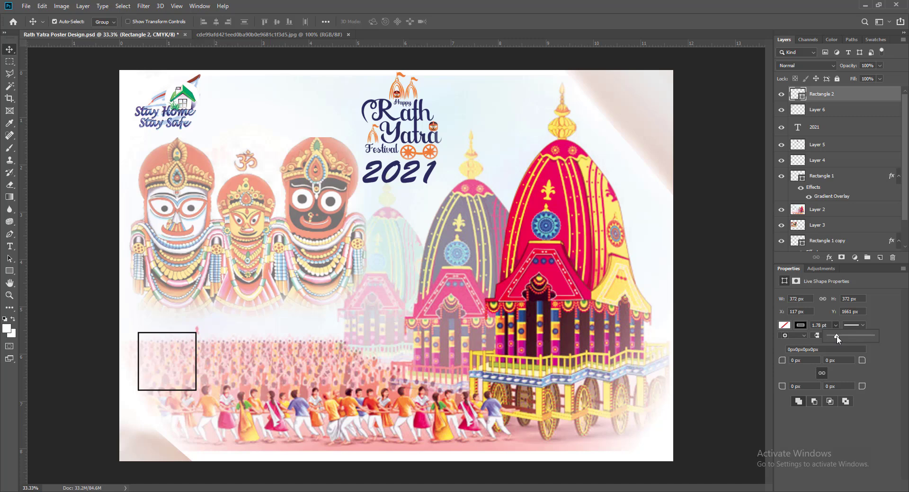
{"action": "left_click", "coordinate": [174, 336]}
Step: Stretch the rectangle taller and slightly narrower to about 342 × 447 px, keeping Rectangle 2 selected
{"action": "key", "text": "ctrl+t"}
{"action": "left_click_drag", "start_coordinate": [167, 391], "coordinate": [168, 402]}
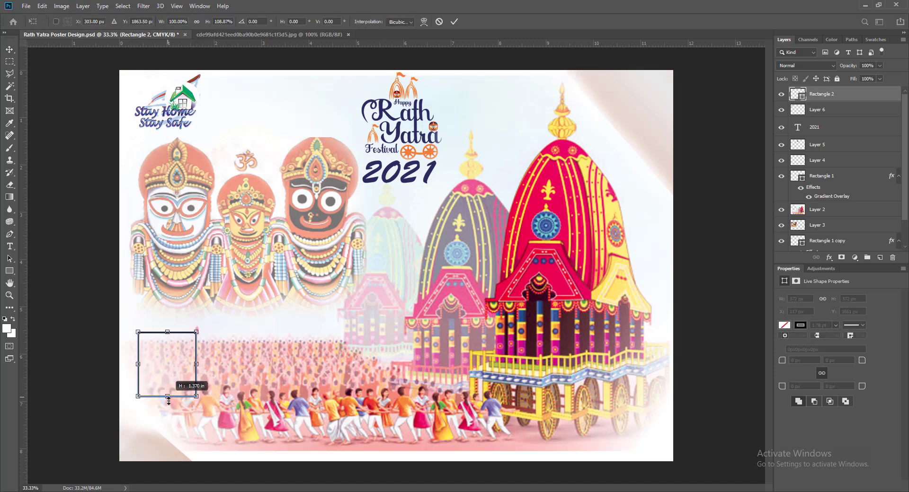
{"action": "left_click_drag", "start_coordinate": [196, 367], "coordinate": [191, 367]}
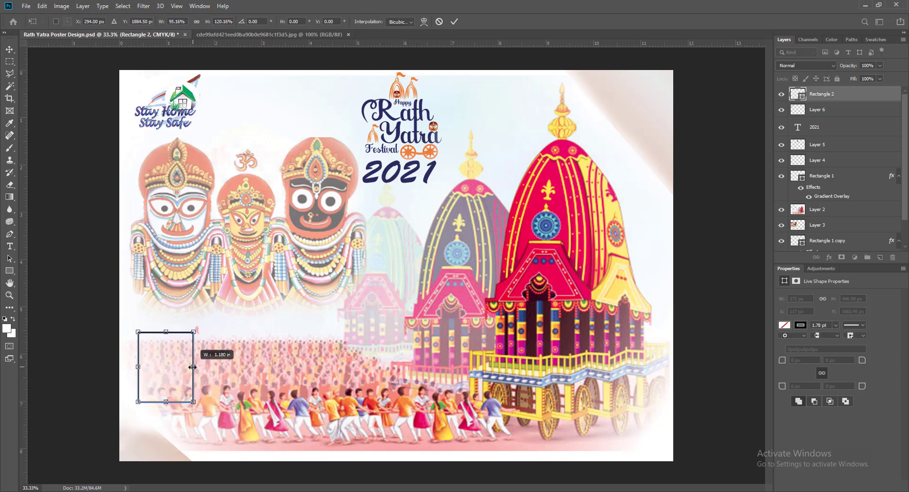
{"action": "left_click", "coordinate": [454, 22]}
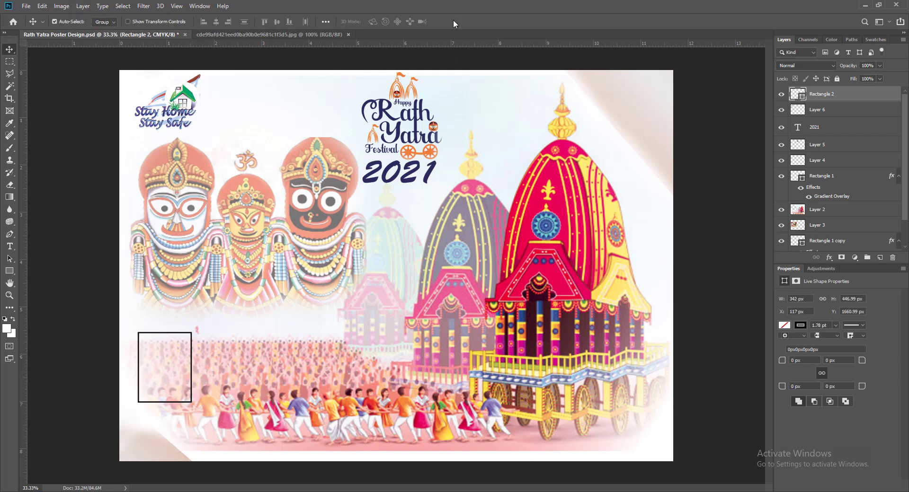
{"action": "left_click", "coordinate": [10, 62]}
{"action": "key", "text": "v"}
{"action": "left_click", "coordinate": [147, 336]}
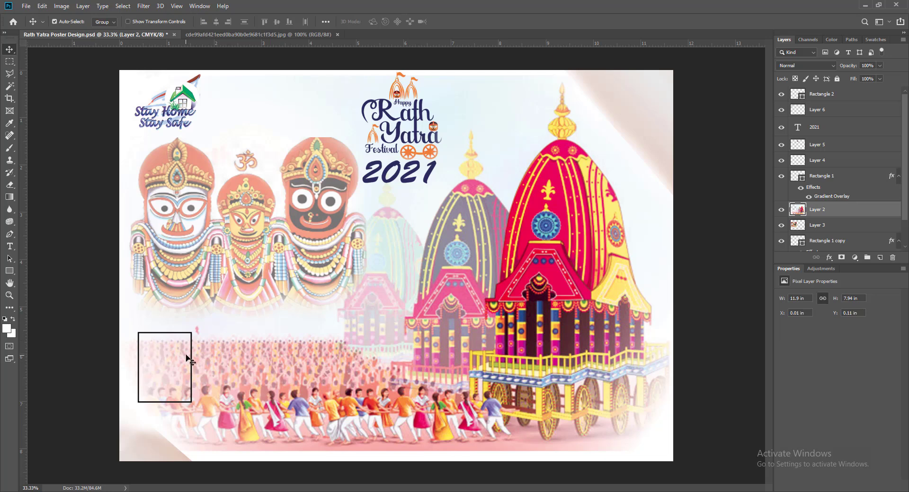
{"action": "left_click", "coordinate": [192, 352]}
Step: Rasterize Rectangle 2 and delete a marquee-selected part of its right edge to leave a gap
{"action": "right_click", "coordinate": [808, 101]}
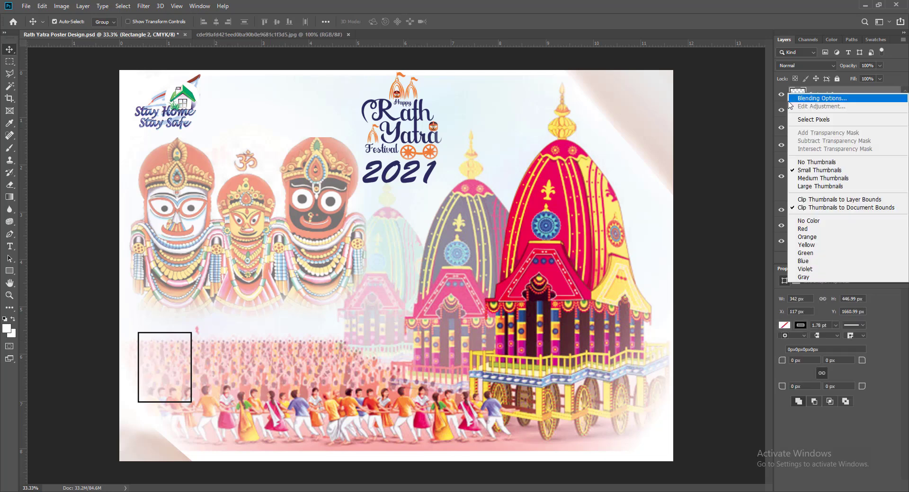
{"action": "right_click", "coordinate": [815, 94]}
{"action": "left_click", "coordinate": [806, 228]}
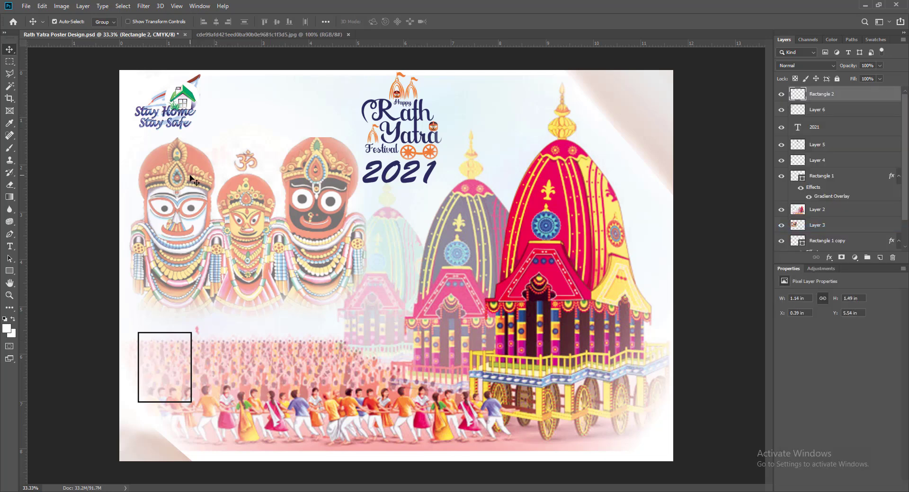
{"action": "left_click", "coordinate": [9, 61]}
{"action": "left_click_drag", "start_coordinate": [183, 353], "coordinate": [247, 385]}
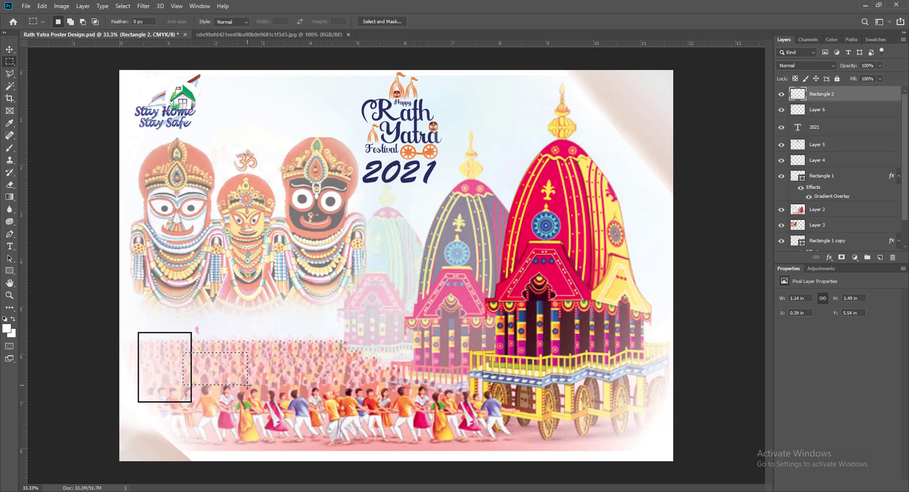
{"action": "left_click_drag", "start_coordinate": [247, 387], "coordinate": [247, 385]}
{"action": "key", "text": "Delete"}
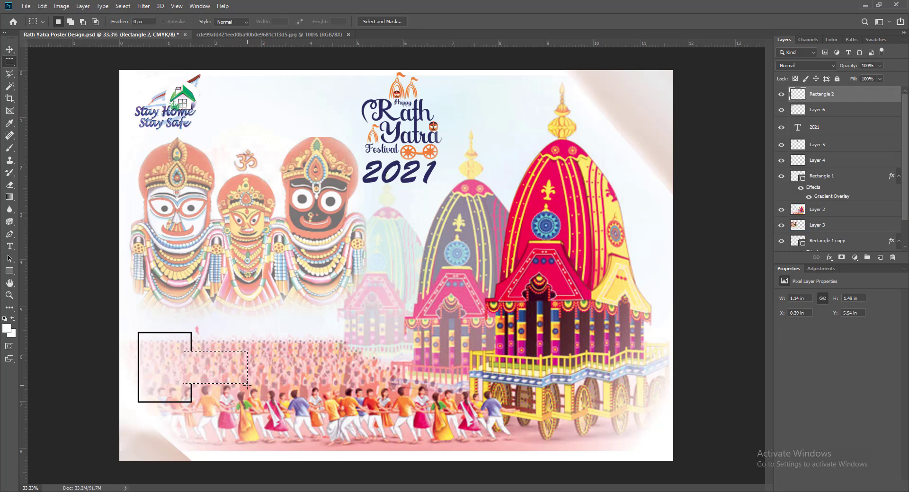
{"action": "left_click", "coordinate": [9, 49]}
{"action": "key", "text": "ctrl+d"}
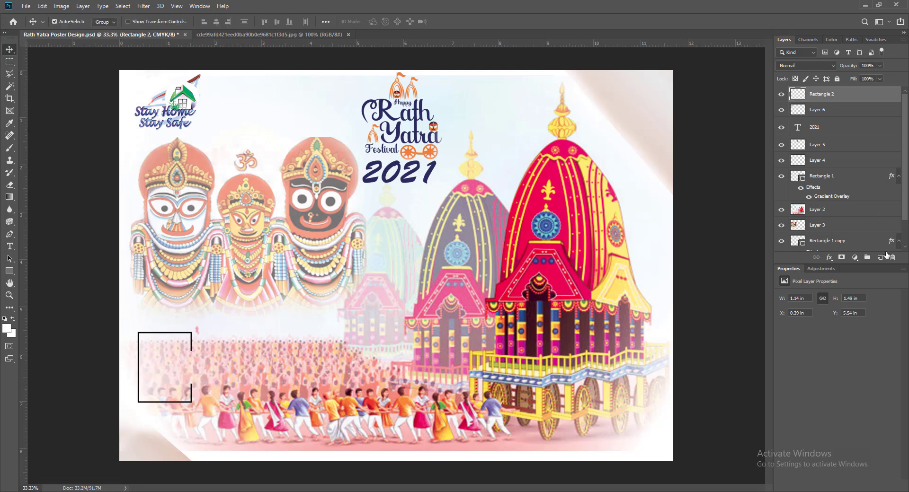
Step: Type '12' inside the frame and color it pink sampled from the temple
{"action": "left_click", "coordinate": [9, 246]}
{"action": "left_click", "coordinate": [159, 369]}
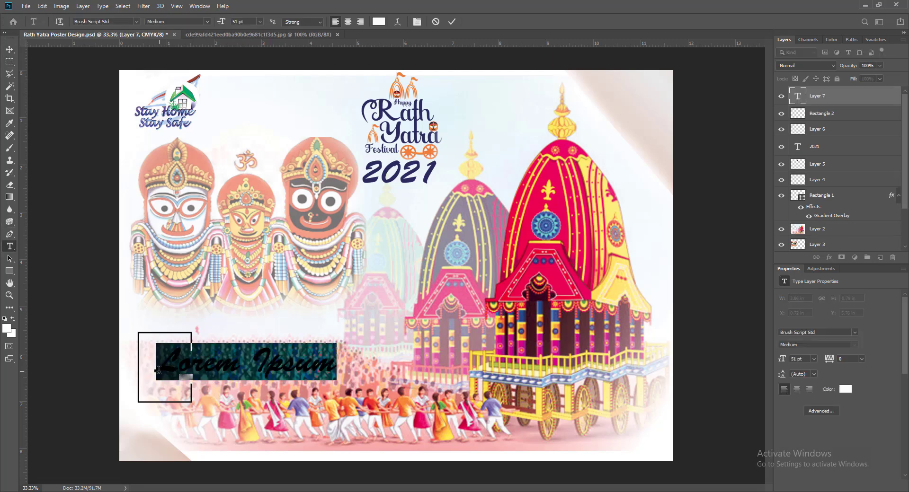
{"action": "type", "text": "12"}
{"action": "left_click_drag", "start_coordinate": [197, 358], "coordinate": [190, 257]}
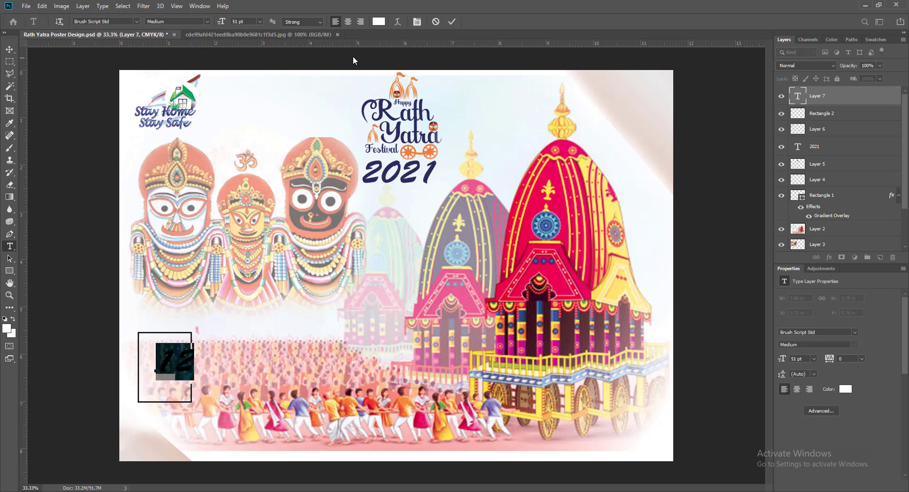
{"action": "left_click", "coordinate": [378, 22]}
{"action": "left_click", "coordinate": [557, 170]}
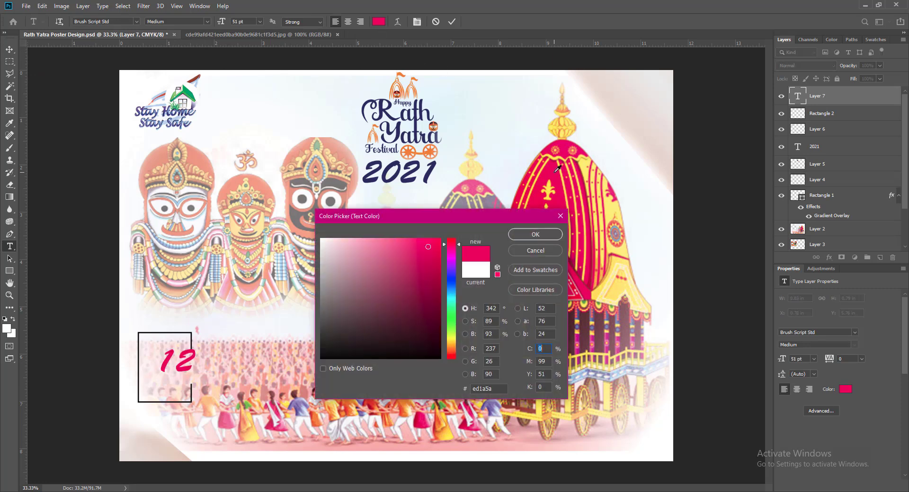
{"action": "left_click", "coordinate": [527, 234]}
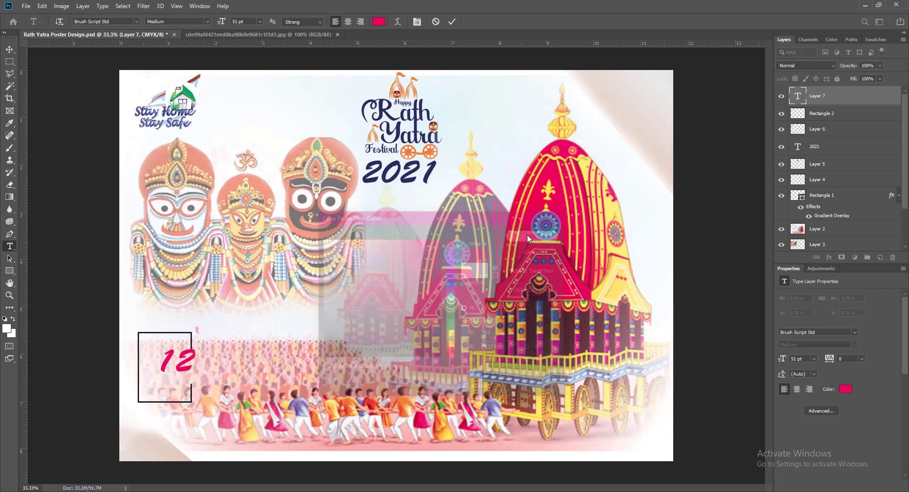
Step: Set the 12 in Bernard MT Condensed at 72 pt
{"action": "left_click", "coordinate": [137, 22]}
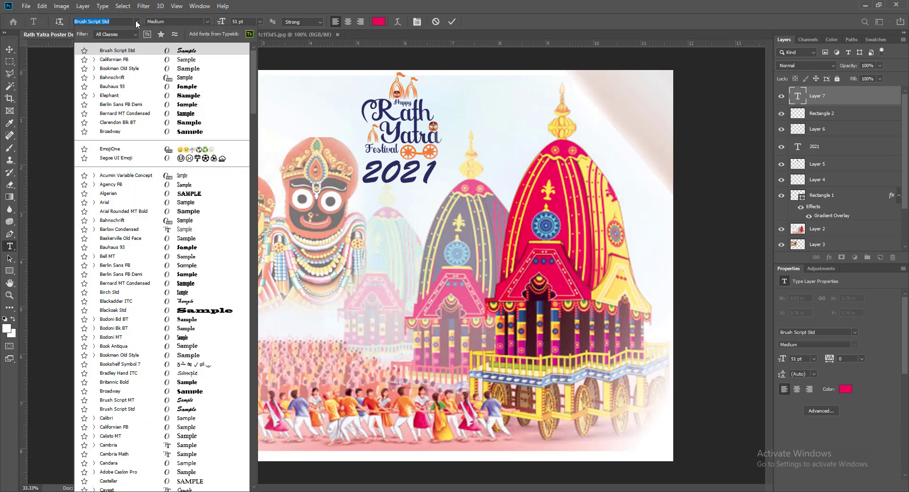
{"action": "left_click", "coordinate": [189, 96]}
{"action": "left_click", "coordinate": [138, 22]}
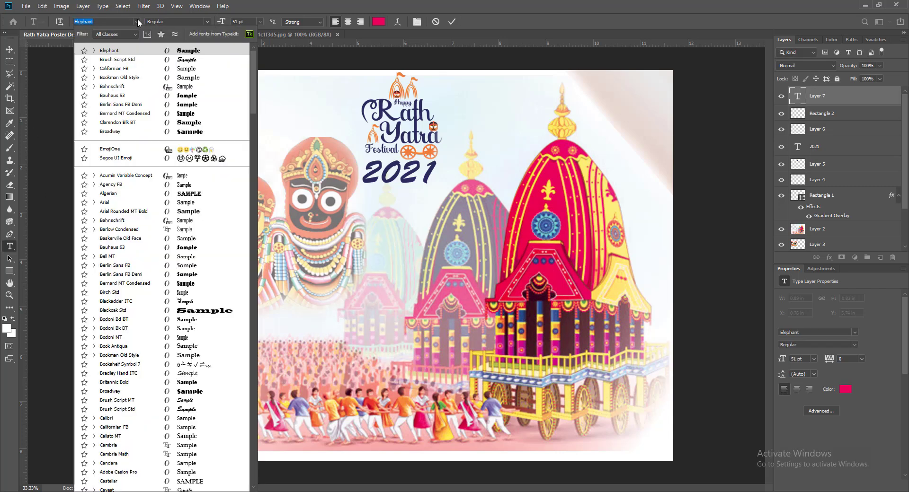
{"action": "left_click", "coordinate": [199, 105]}
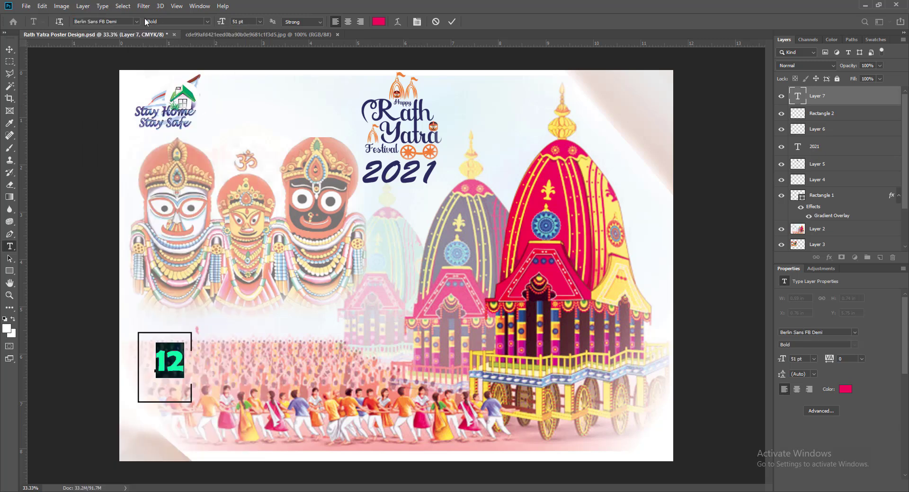
{"action": "left_click", "coordinate": [137, 22]}
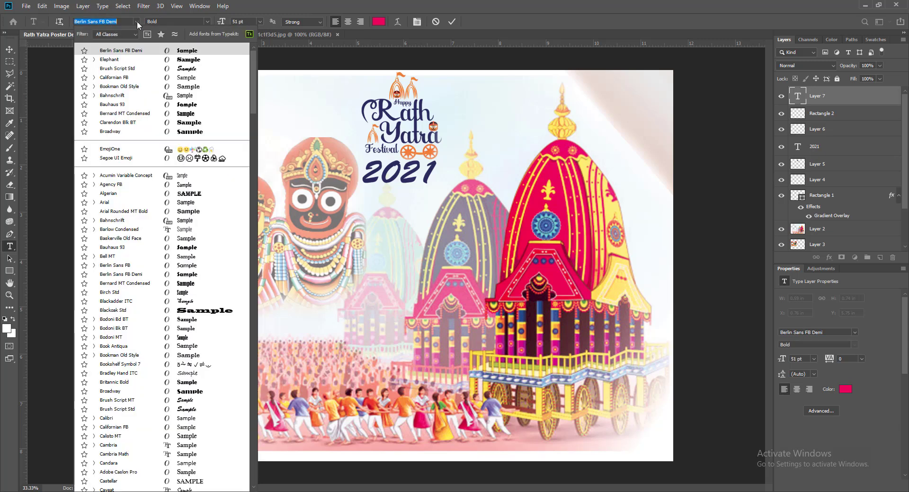
{"action": "left_click", "coordinate": [165, 114]}
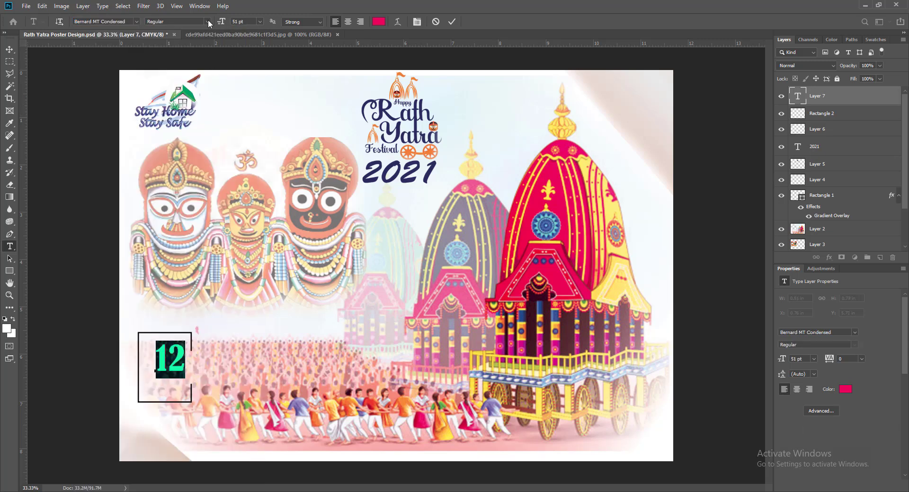
{"action": "left_click", "coordinate": [260, 22]}
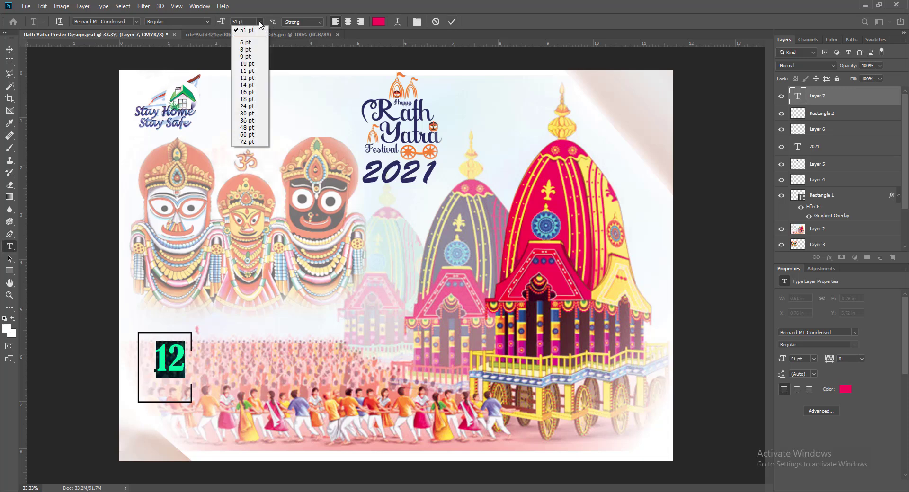
{"action": "left_click", "coordinate": [247, 134]}
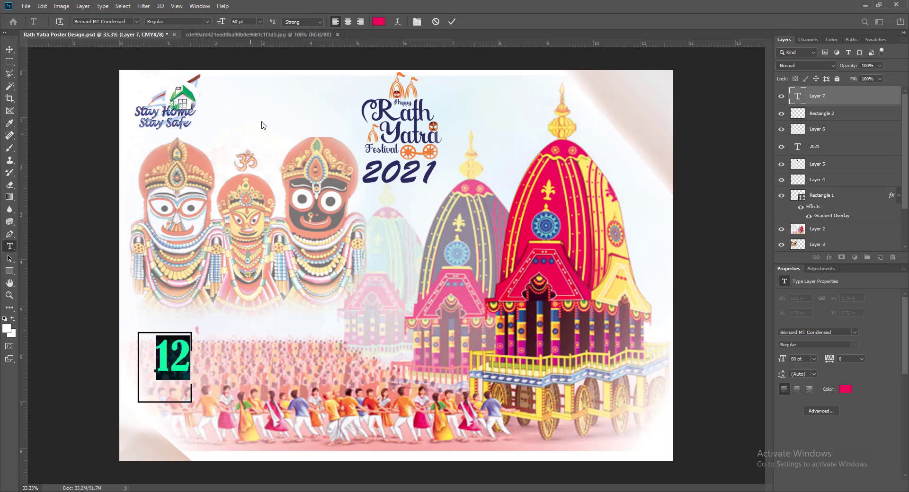
{"action": "left_click", "coordinate": [259, 21]}
{"action": "left_click", "coordinate": [247, 141]}
{"action": "left_click", "coordinate": [452, 21]}
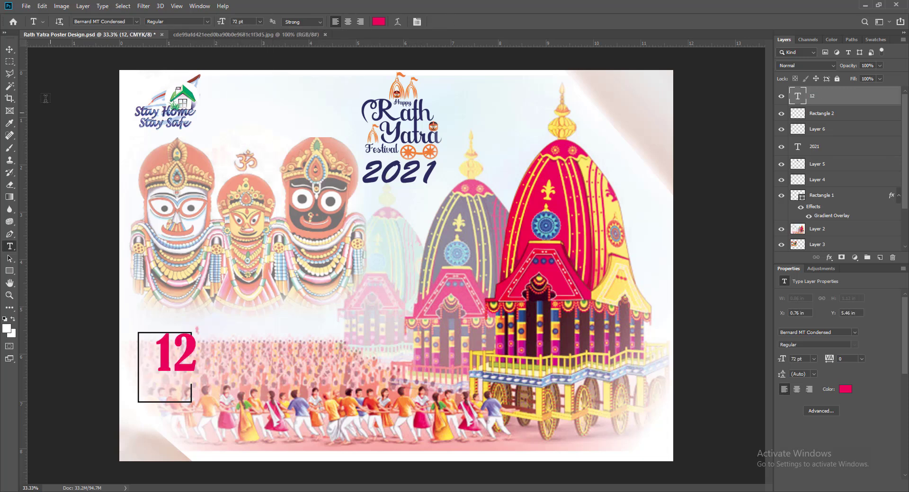
Step: Move the 12 into the square frame at lower left and nudge it into place
{"action": "key", "text": "v"}
{"action": "left_click_drag", "start_coordinate": [193, 348], "coordinate": [181, 364]}
{"action": "key", "text": "Up"}
{"action": "key", "text": "Up"}
{"action": "key", "text": "Up"}
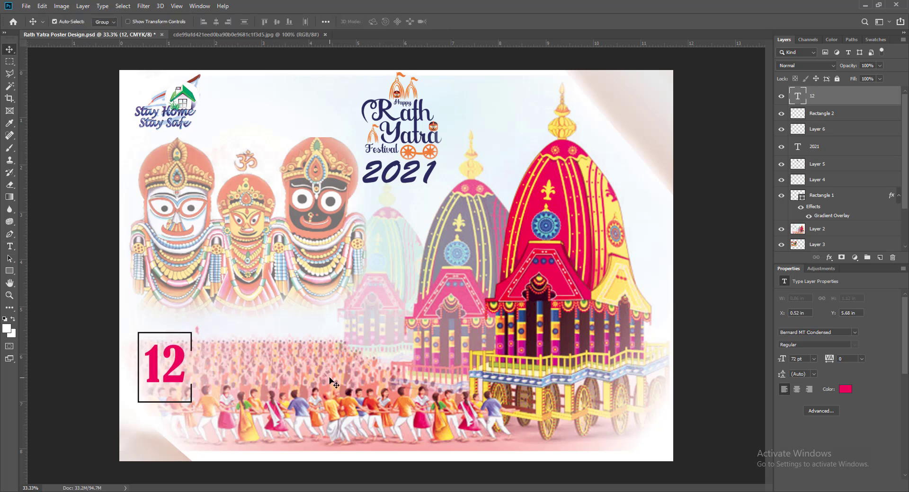
{"action": "key", "text": "Left"}
{"action": "key", "text": "Left"}
{"action": "key", "text": "Left"}
{"action": "key", "text": "Left"}
{"action": "key", "text": "Left"}
{"action": "key", "text": "Left"}
{"action": "key", "text": "Right"}
{"action": "key", "text": "Right"}
{"action": "key", "text": "Right"}
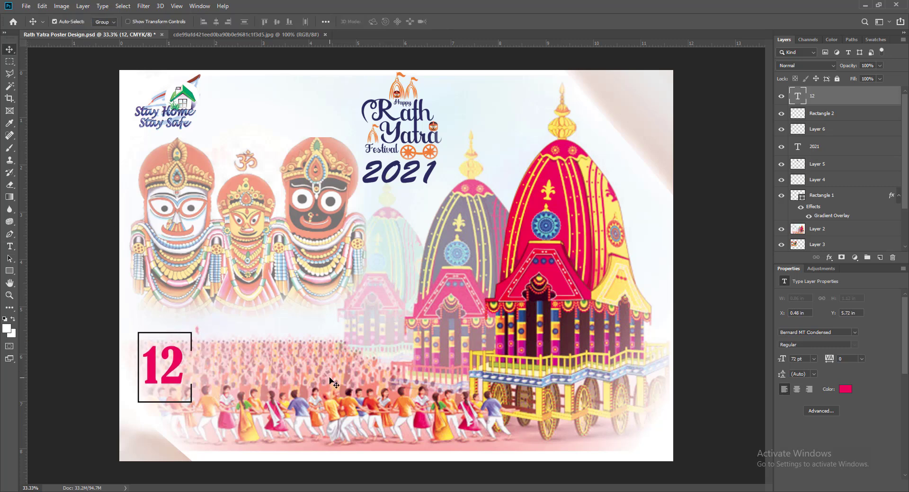
{"action": "key", "text": "Right"}
{"action": "key", "text": "Right"}
{"action": "key", "text": "Right"}
{"action": "key", "text": "Down"}
{"action": "key", "text": "Down"}
{"action": "key", "text": "Down"}
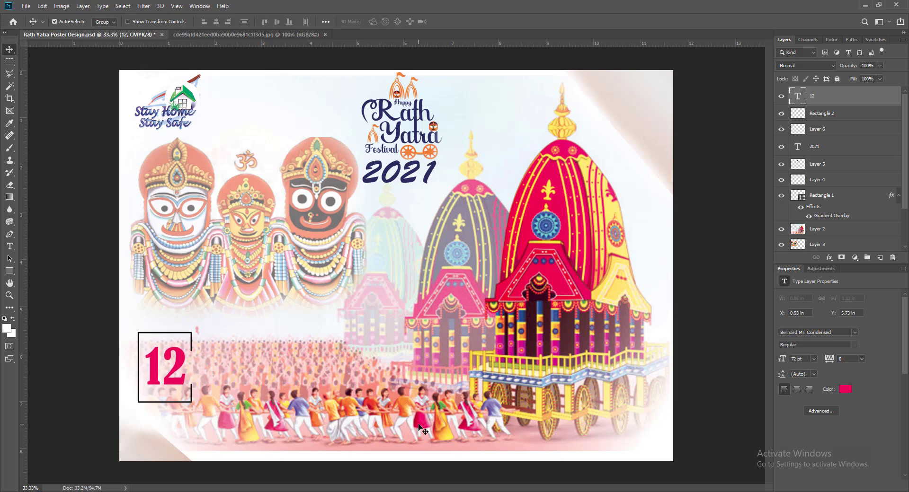
{"action": "key", "text": "Down"}
{"action": "key", "text": "Down"}
{"action": "key", "text": "Down"}
{"action": "key", "text": "Down"}
{"action": "key", "text": "Down"}
Step: Duplicate the 12 to its right and retype the copy as 'JULY'
{"action": "left_click_drag", "start_coordinate": [181, 364], "coordinate": [223, 364], "text": "alt"}
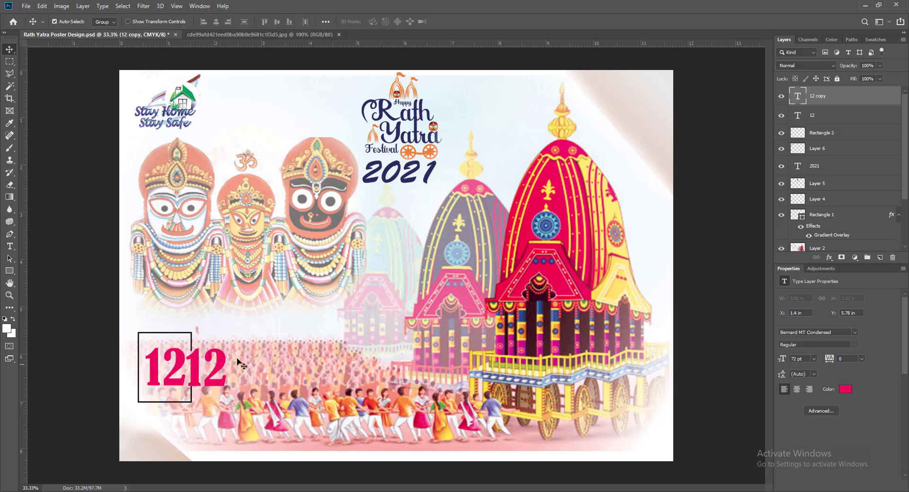
{"action": "double_click", "coordinate": [798, 96]}
{"action": "type", "text": "july"}
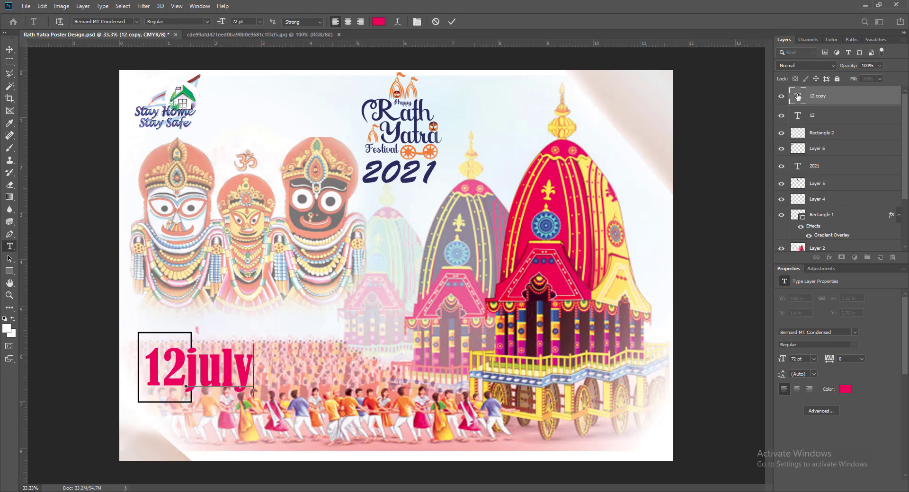
{"action": "key", "text": "BackSpace"}
{"action": "key", "text": "BackSpace"}
{"action": "key", "text": "BackSpace"}
{"action": "key", "text": "BackSpace"}
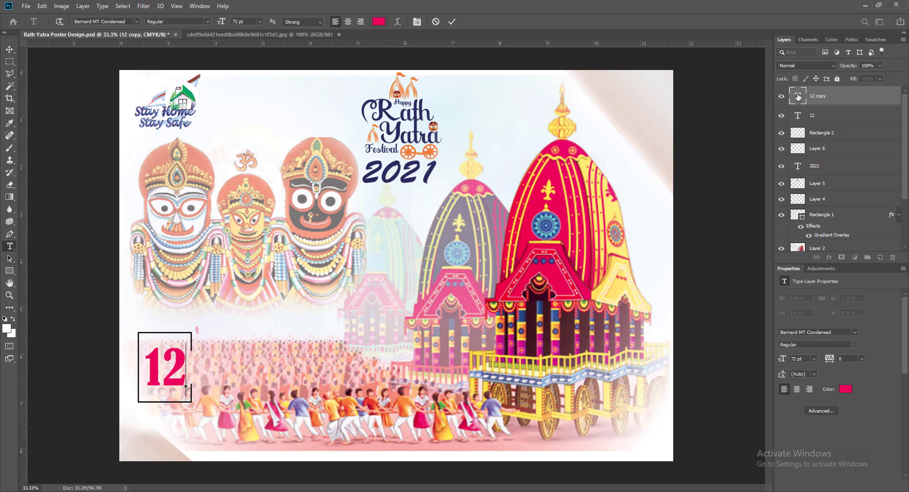
{"action": "type", "text": "JULY"}
Step: Style JULY in navy Bahnschrift at 48 pt
{"action": "key", "text": "shift+Left"}
{"action": "key", "text": "shift+Left"}
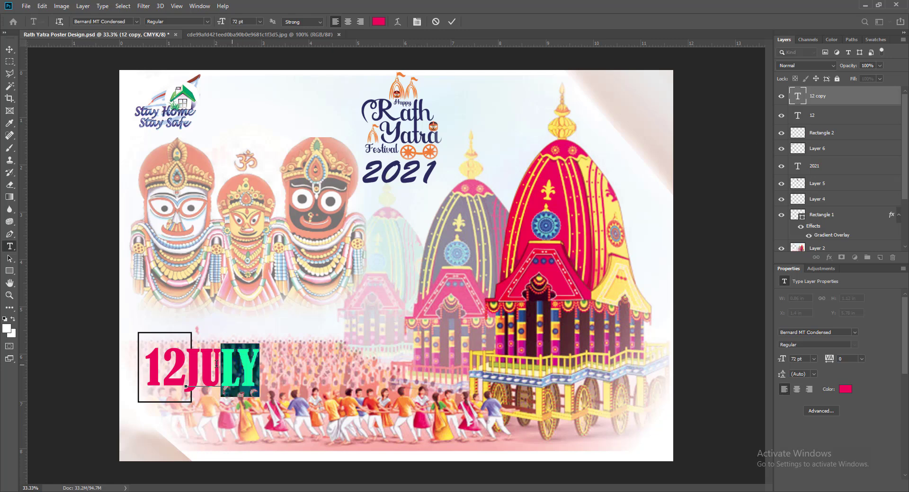
{"action": "key", "text": "shift+Left"}
{"action": "key", "text": "shift+Left"}
{"action": "left_click", "coordinate": [379, 22]}
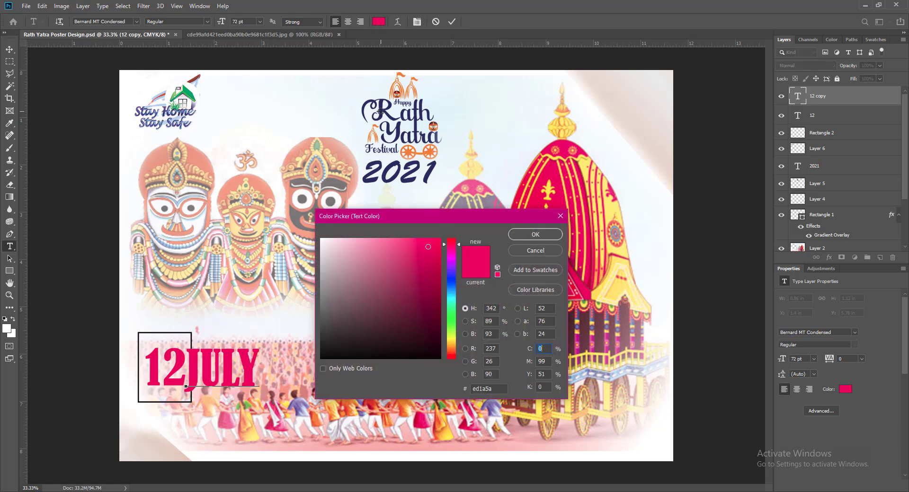
{"action": "left_click", "coordinate": [381, 112]}
{"action": "left_click", "coordinate": [528, 234]}
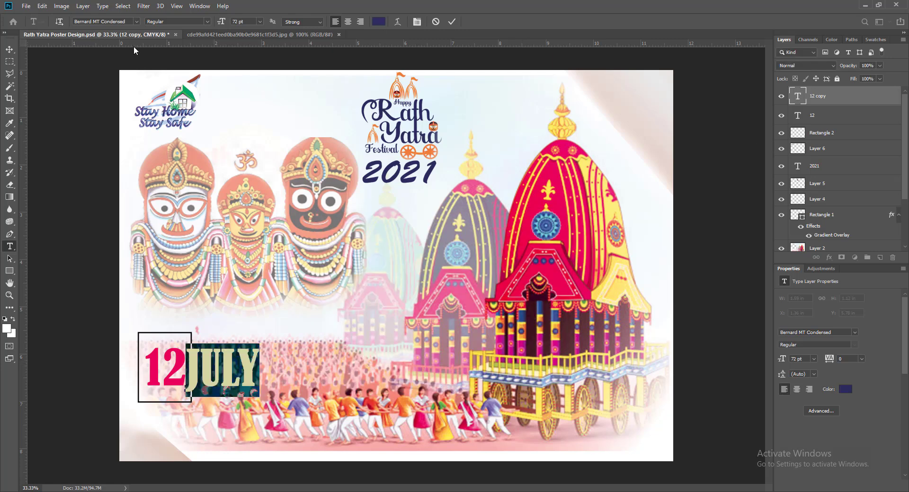
{"action": "left_click", "coordinate": [136, 21]}
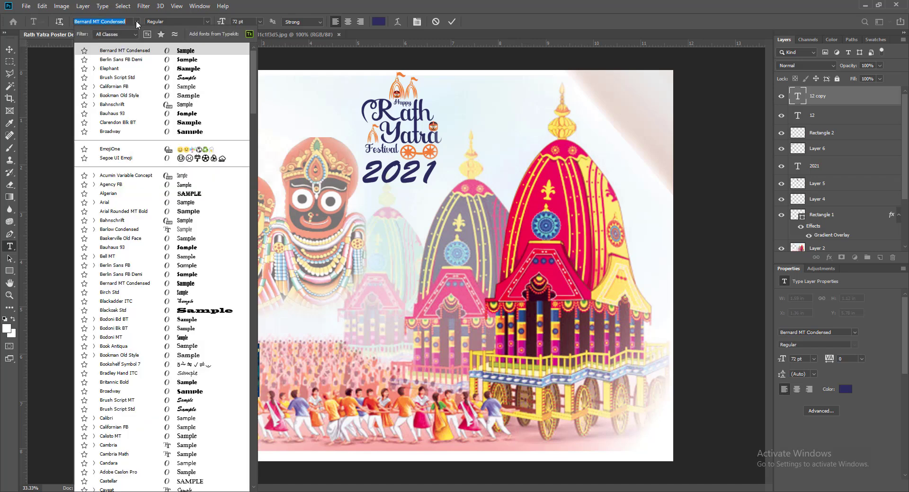
{"action": "left_click", "coordinate": [188, 105]}
{"action": "left_click", "coordinate": [259, 21]}
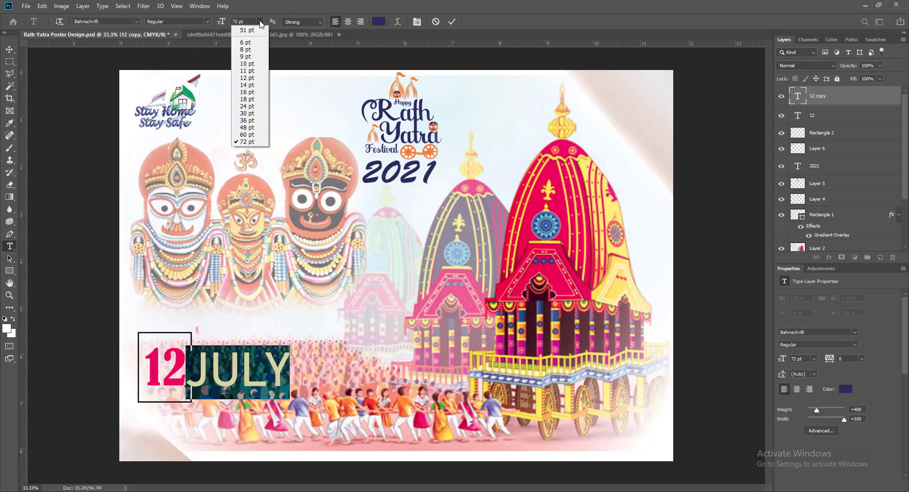
{"action": "left_click", "coordinate": [251, 129]}
{"action": "left_click", "coordinate": [450, 22]}
Step: Resize JULY to 51 pt and nudge it slightly right and down
{"action": "key", "text": "v"}
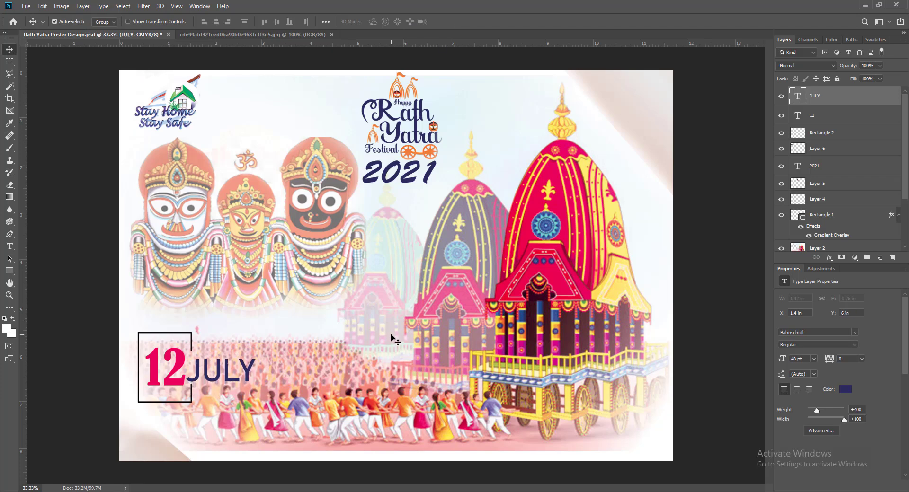
{"action": "double_click", "coordinate": [797, 96]}
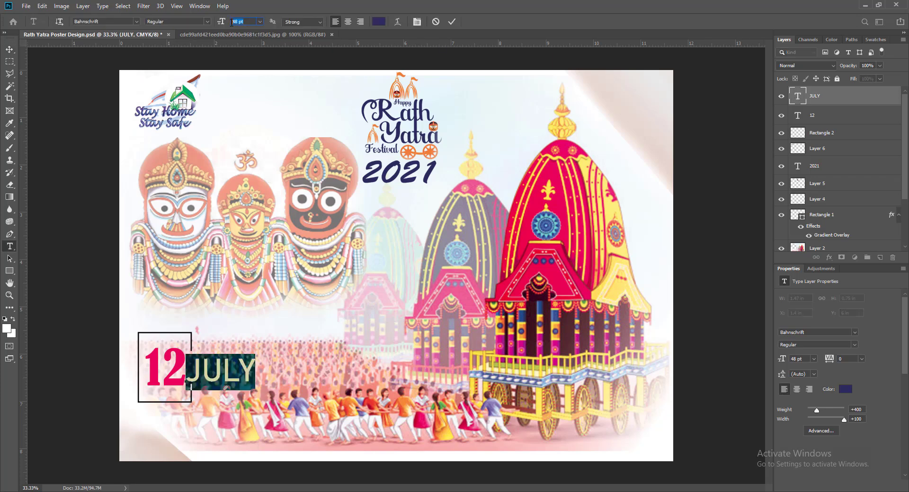
{"action": "left_click", "coordinate": [454, 21]}
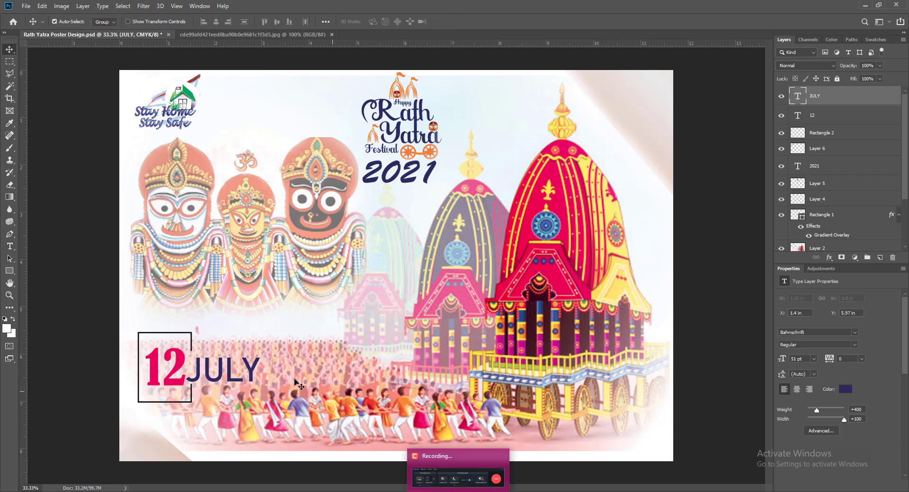
{"action": "key", "text": "Down"}
{"action": "key", "text": "Down"}
{"action": "key", "text": "Down"}
{"action": "key", "text": "Right"}
{"action": "key", "text": "Right"}
{"action": "key", "text": "Right"}
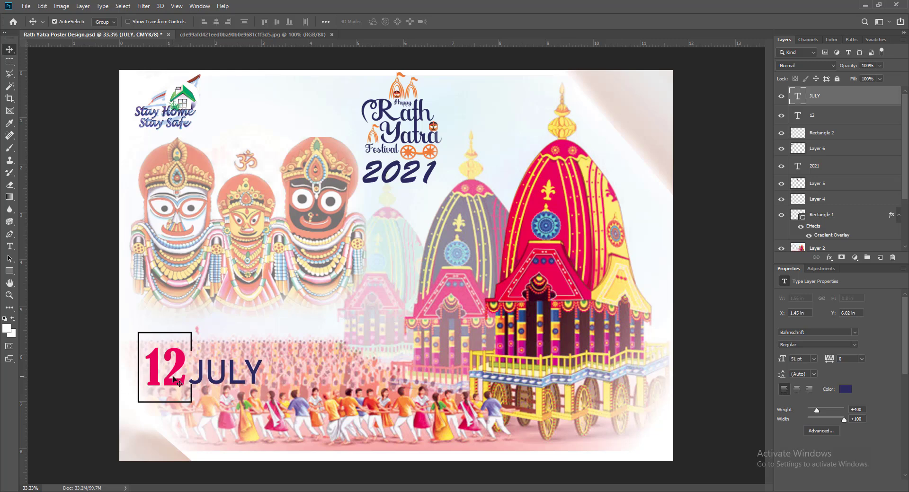
Step: Open the Blending Options for the 12 layer
{"action": "left_click", "coordinate": [833, 115]}
{"action": "right_click", "coordinate": [833, 115]}
{"action": "left_click", "coordinate": [814, 116]}
Step: Give the 12 a drop shadow with distance, spread and size 6
{"action": "left_click", "coordinate": [206, 380]}
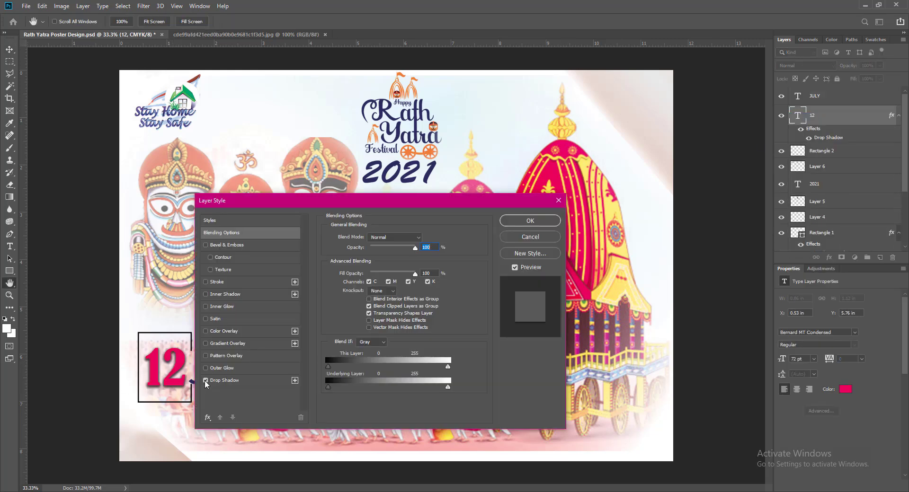
{"action": "type", "text": "6"}
{"action": "key", "text": "Tab"}
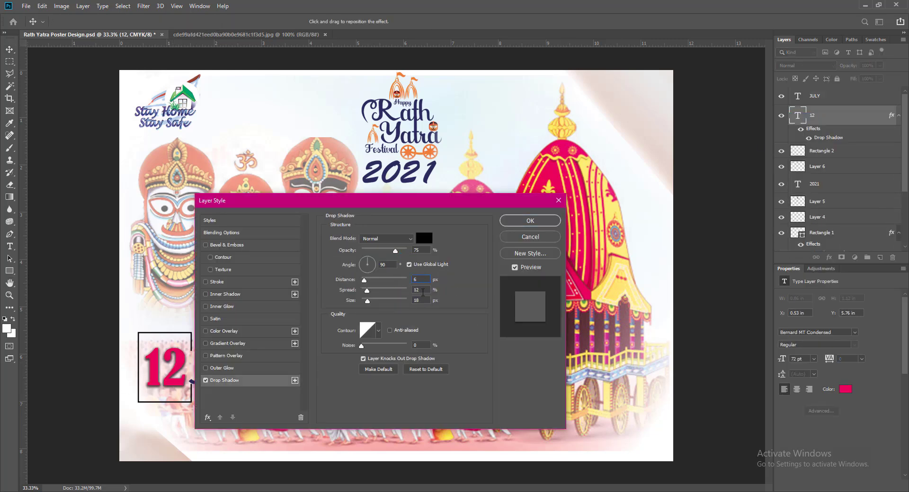
{"action": "type", "text": "6"}
{"action": "key", "text": "Tab"}
{"action": "type", "text": "6"}
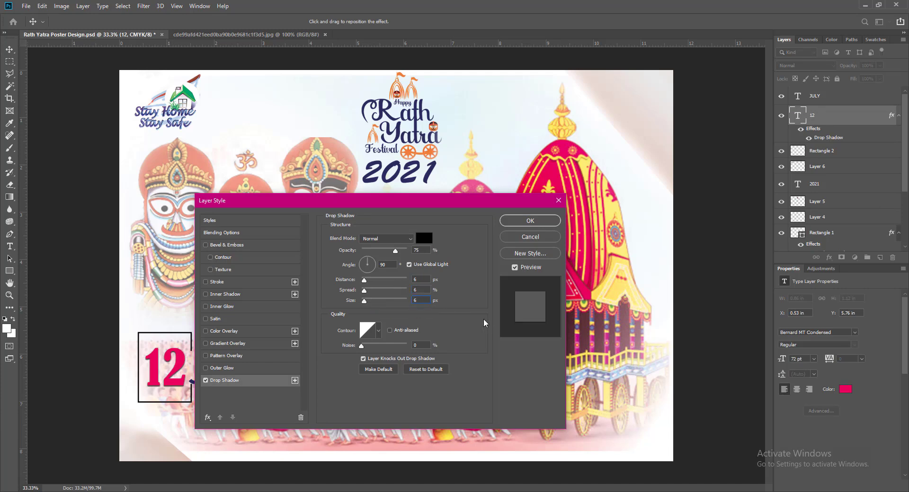
{"action": "left_click", "coordinate": [514, 222]}
Step: Add a 3/3/3 drop shadow to JULY, nudge it up, and save the poster
{"action": "left_click", "coordinate": [198, 385]}
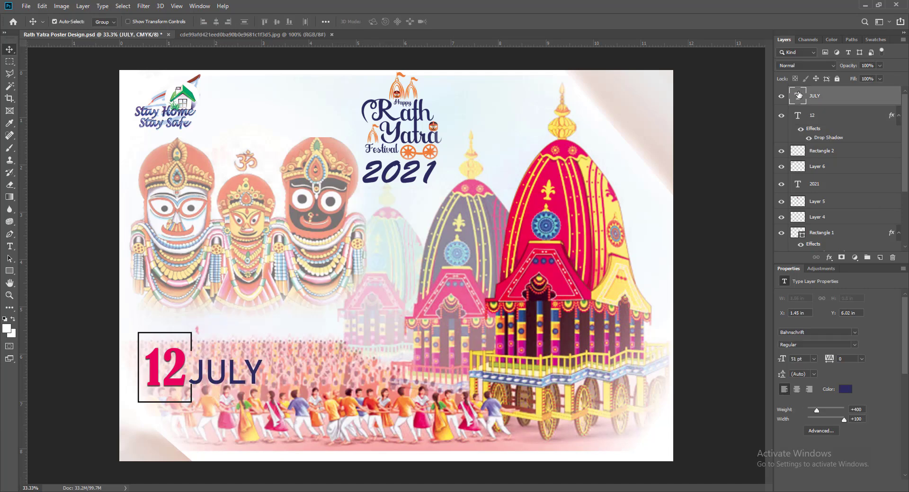
{"action": "double_click", "coordinate": [833, 96]}
{"action": "left_click", "coordinate": [206, 381]}
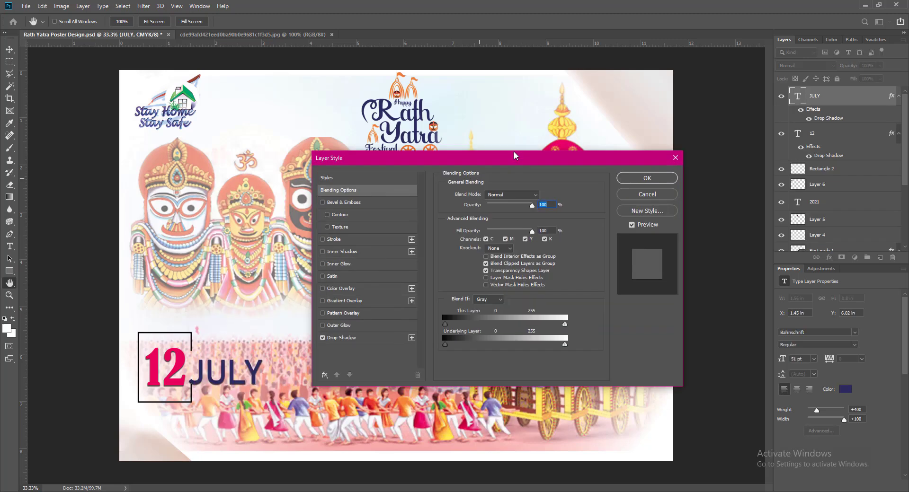
{"action": "left_click_drag", "start_coordinate": [379, 200], "coordinate": [506, 146]}
{"action": "left_click", "coordinate": [351, 325]}
{"action": "double_click", "coordinate": [545, 224]}
{"action": "type", "text": "3"}
{"action": "key", "text": "Tab"}
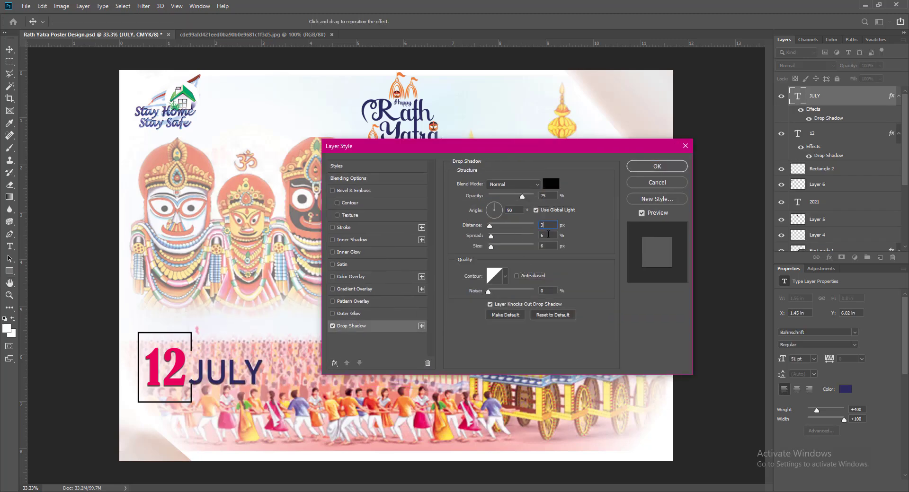
{"action": "type", "text": "3"}
{"action": "key", "text": "Tab"}
{"action": "type", "text": "3"}
{"action": "left_click", "coordinate": [669, 167]}
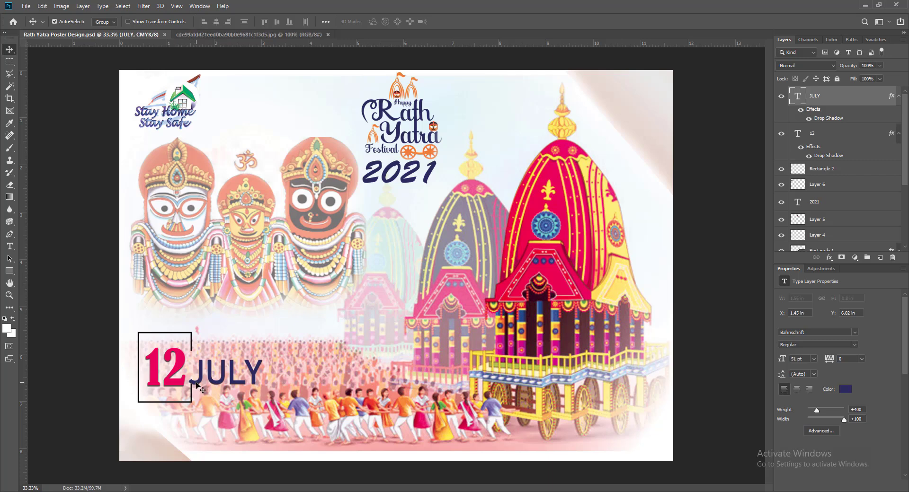
{"action": "key", "text": "Up"}
{"action": "key", "text": "Up"}
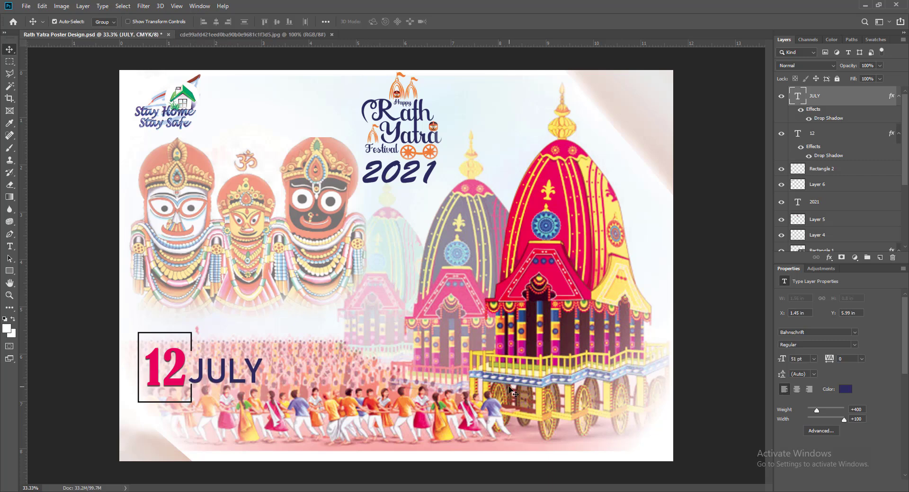
{"action": "key", "text": "ctrl+s"}
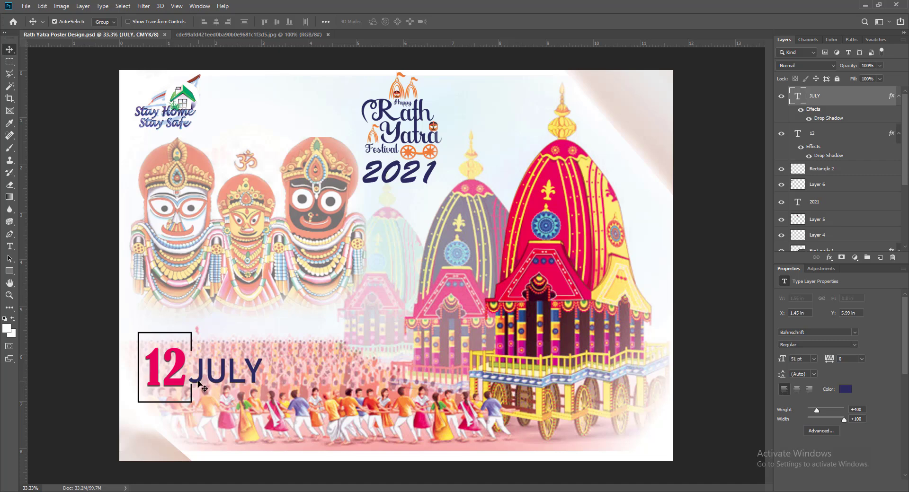
Step: Shift the 12, JULY and frame block slightly left and down, then save
{"action": "left_click", "coordinate": [182, 369], "text": "shift"}
{"action": "left_click", "coordinate": [176, 333], "text": "shift"}
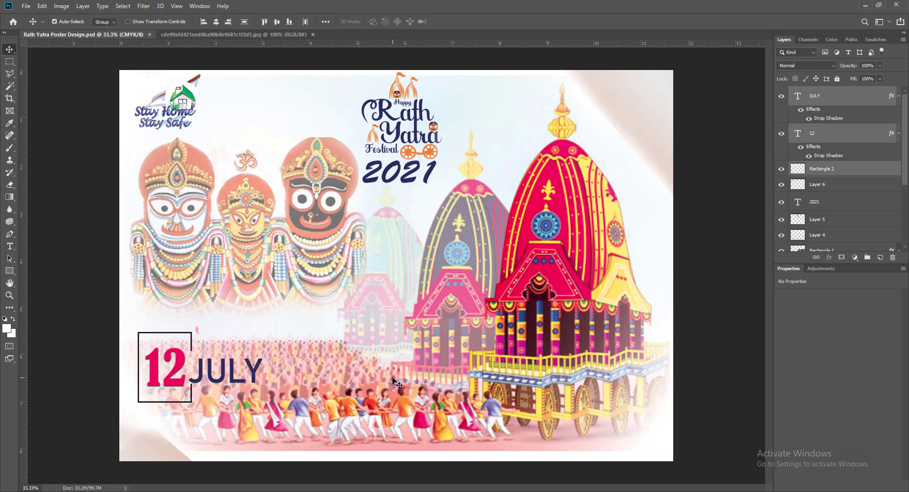
{"action": "key", "text": "shift+Left"}
{"action": "key", "text": "shift+Left"}
{"action": "key", "text": "shift+Left"}
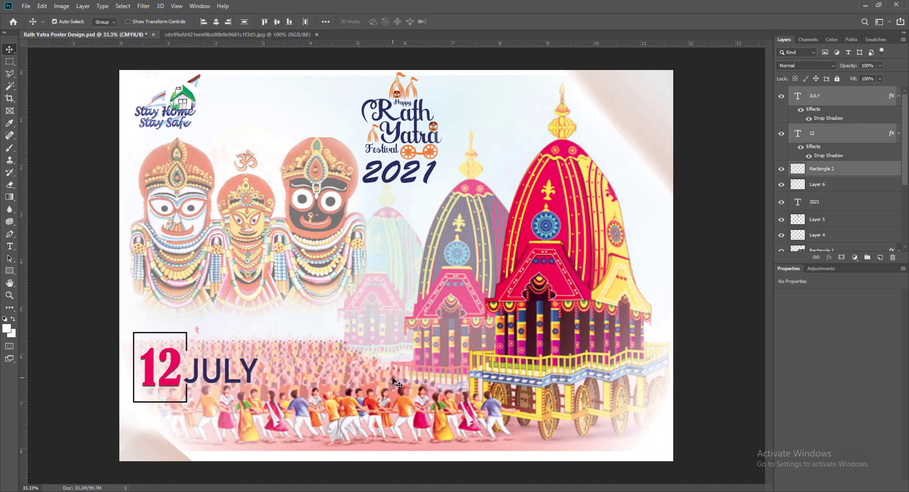
{"action": "key", "text": "Left"}
{"action": "key", "text": "Left"}
{"action": "key", "text": "Left"}
{"action": "key", "text": "Left"}
{"action": "key", "text": "Left"}
{"action": "key", "text": "Left"}
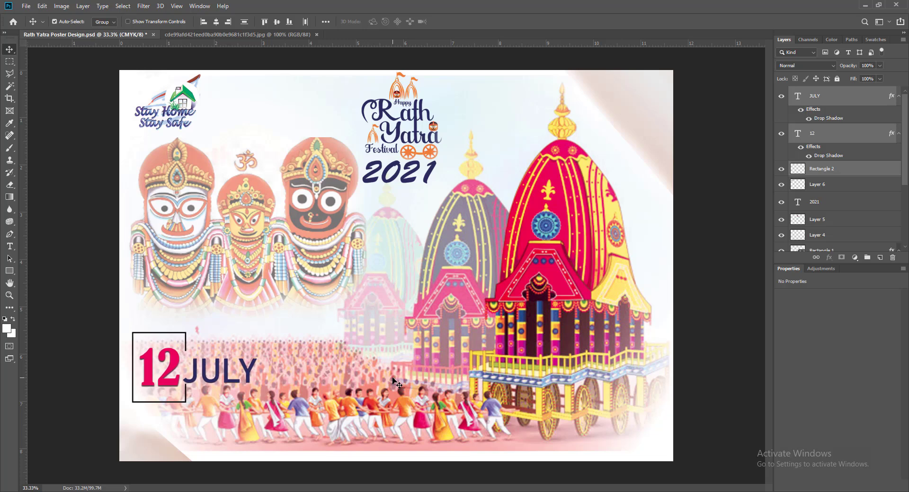
{"action": "key", "text": "Down"}
{"action": "key", "text": "Down"}
{"action": "key", "text": "Down"}
{"action": "key", "text": "Down"}
{"action": "key", "text": "Down"}
{"action": "key", "text": "Down"}
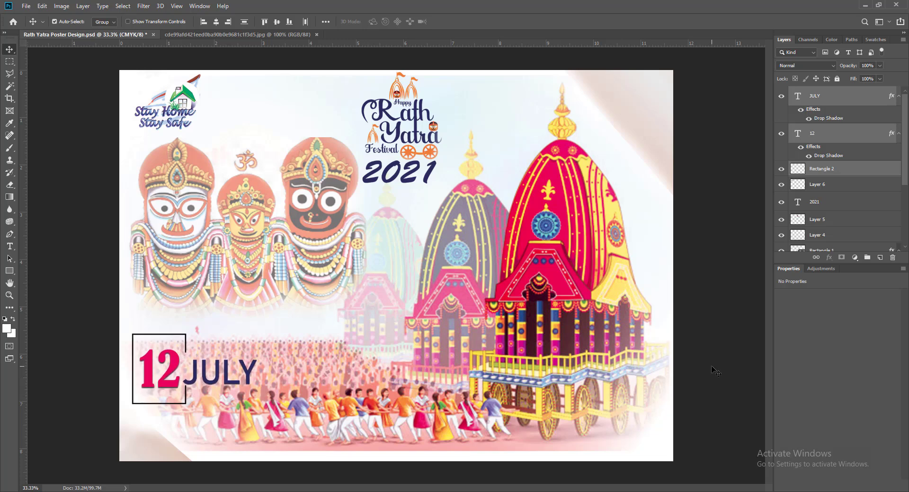
{"action": "key", "text": "ctrl+s"}
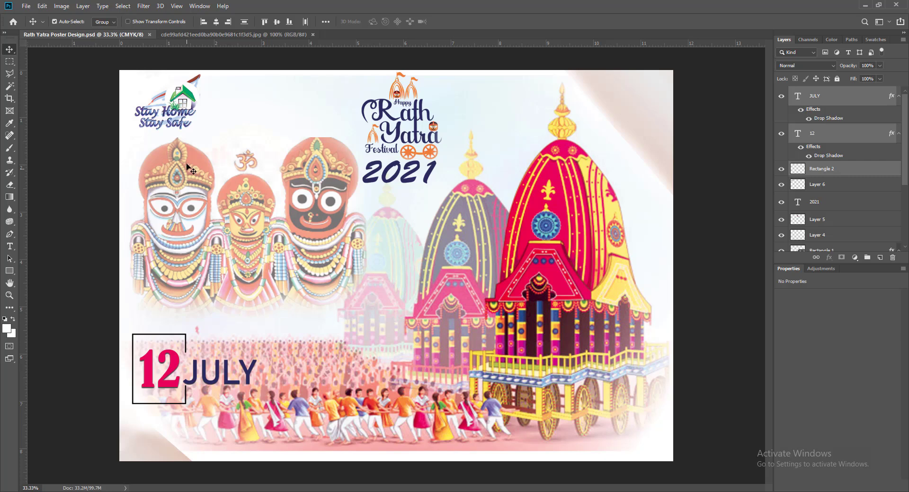
Step: Nudge the Stay Home logo slightly left and up, then save
{"action": "key", "text": "alt+bracketleft"}
{"action": "key", "text": "Left"}
{"action": "key", "text": "Left"}
{"action": "key", "text": "Left"}
{"action": "key", "text": "Left"}
{"action": "key", "text": "Left"}
{"action": "key", "text": "Left"}
{"action": "key", "text": "Up"}
{"action": "key", "text": "Up"}
{"action": "key", "text": "Up"}
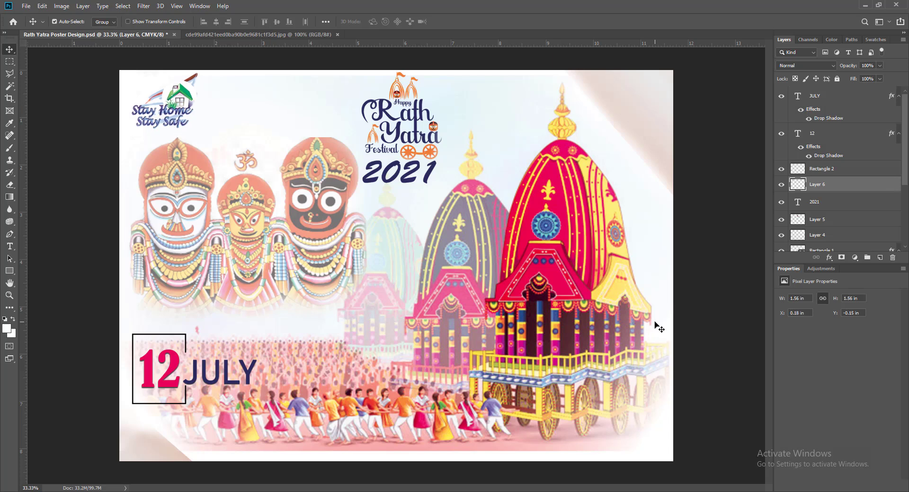
{"action": "key", "text": "ctrl+s"}
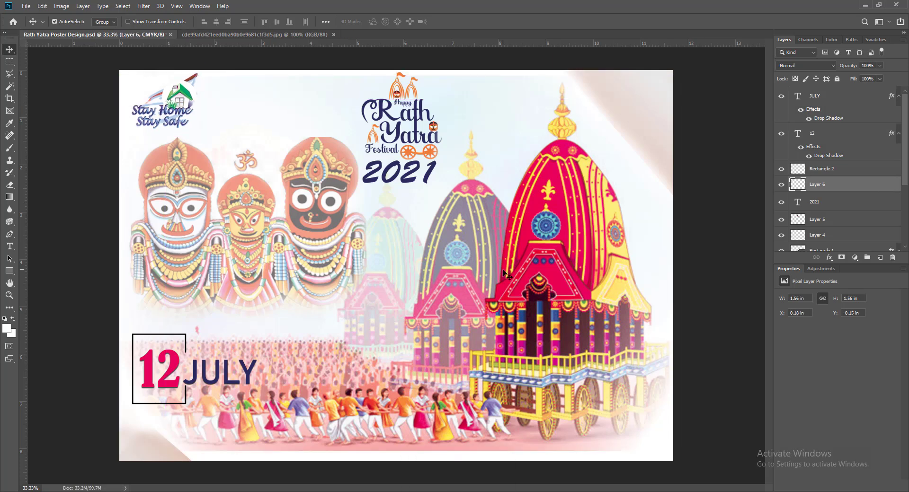
Step: Draw a horizontal line running right from the JULY text
{"action": "key", "text": "alt+period"}
{"action": "left_click", "coordinate": [879, 258]}
{"action": "key", "text": "u"}
{"action": "left_click_drag", "start_coordinate": [276, 361], "coordinate": [526, 361]}
Step: Colour the line dark navy and move it down under JULY
{"action": "key", "text": "v"}
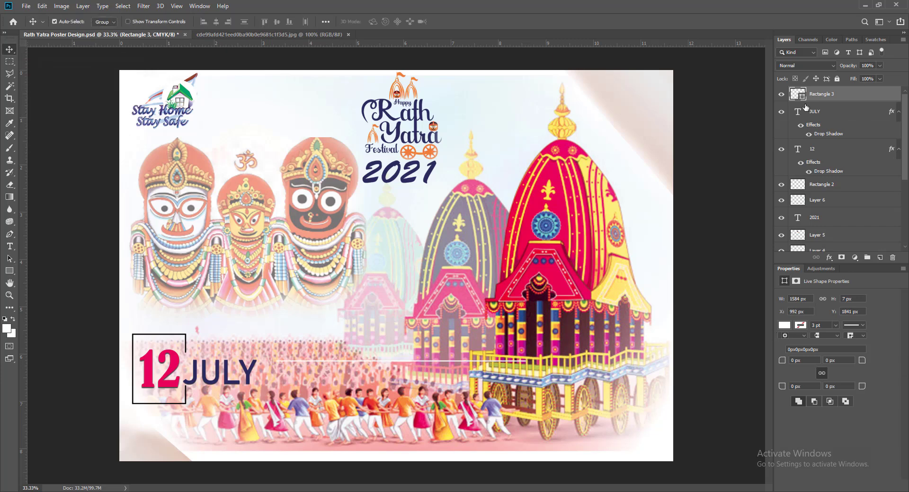
{"action": "left_click", "coordinate": [784, 325]}
{"action": "left_click", "coordinate": [450, 280]}
{"action": "left_click", "coordinate": [395, 314]}
{"action": "left_click", "coordinate": [533, 235]}
{"action": "left_click_drag", "start_coordinate": [461, 320], "coordinate": [461, 335]}
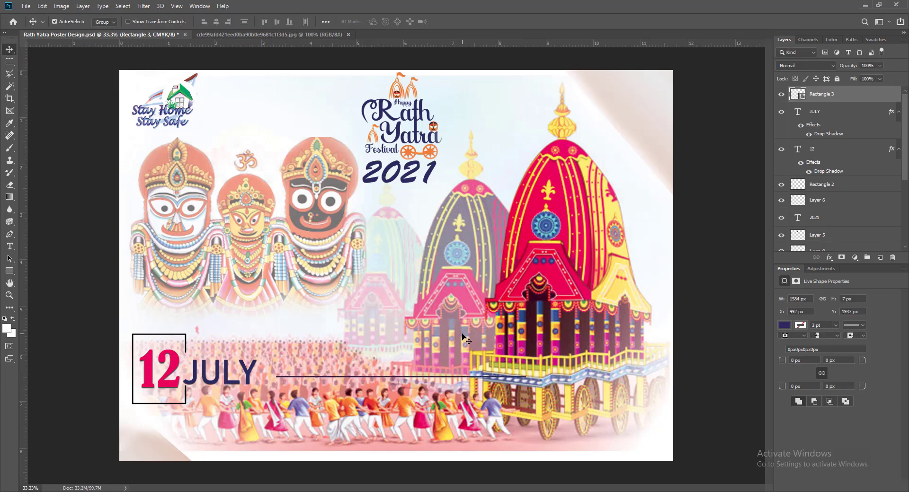
{"action": "key", "text": "Down"}
{"action": "key", "text": "Down"}
{"action": "key", "text": "Down"}
{"action": "key", "text": "Left"}
{"action": "key", "text": "Left"}
{"action": "key", "text": "Left"}
{"action": "key", "text": "Left"}
{"action": "key", "text": "Left"}
{"action": "key", "text": "Left"}
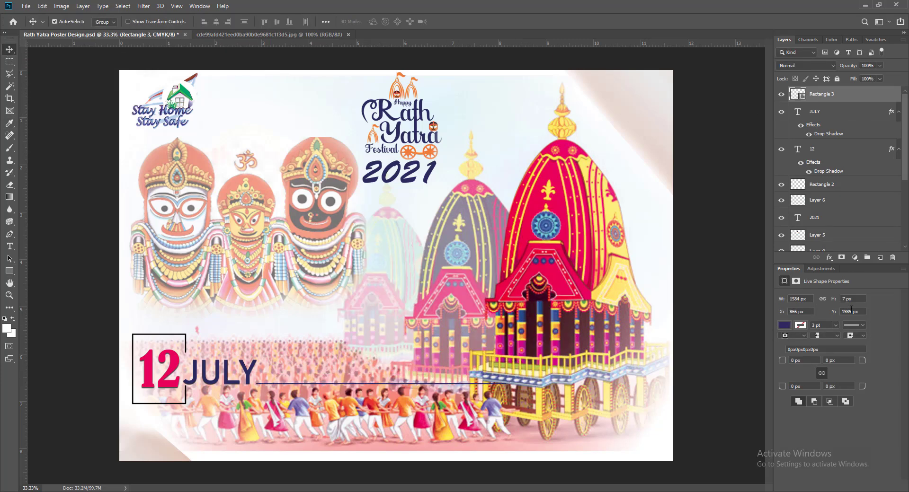
Step: Shorten the navy underline to 900 px wide and save the poster
{"action": "left_click", "coordinate": [748, 320]}
{"action": "left_click", "coordinate": [462, 386]}
{"action": "double_click", "coordinate": [799, 299]}
{"action": "type", "text": "600"}
{"action": "key", "text": "Return"}
{"action": "left_click", "coordinate": [755, 331]}
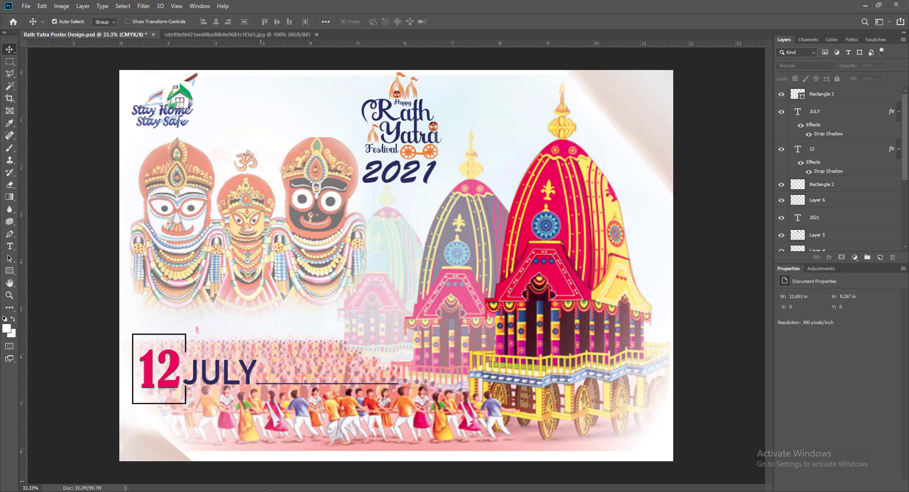
{"action": "left_click", "coordinate": [283, 384]}
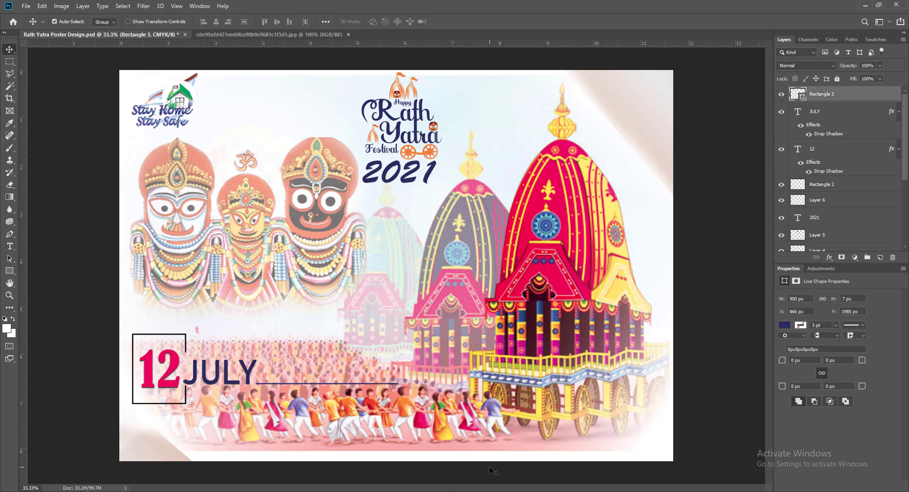
{"action": "key", "text": "ctrl+s"}
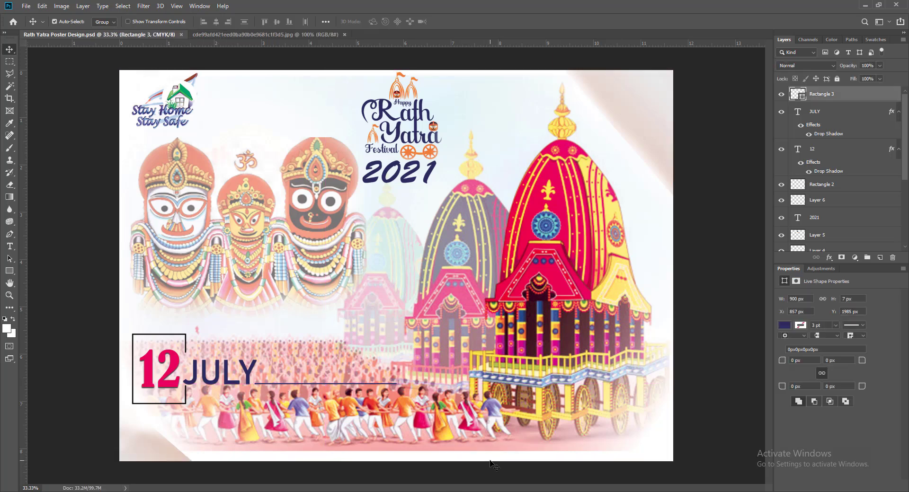
Step: Nudge the Rath Yatra logo and 2021 right, and add a 500 px copy of the line near the top
{"action": "left_click", "coordinate": [390, 177]}
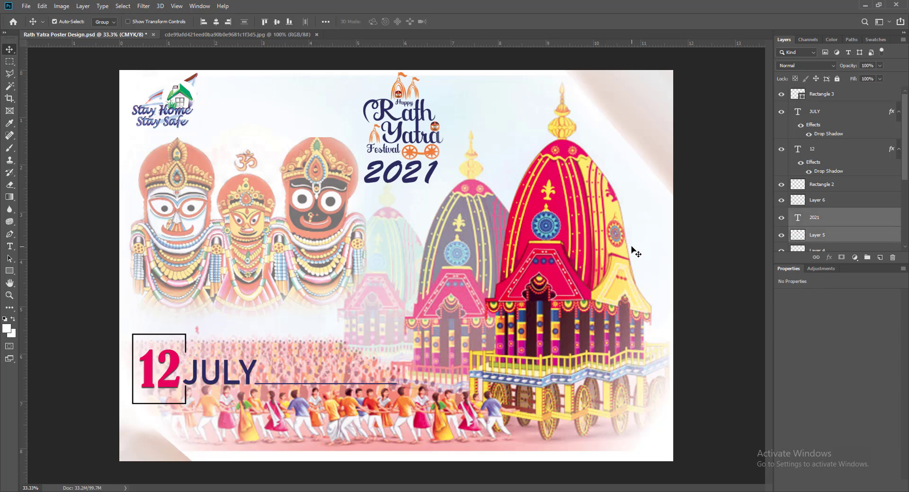
{"action": "key", "text": "shift+Right"}
{"action": "key", "text": "shift+Right"}
{"action": "key", "text": "shift+Right"}
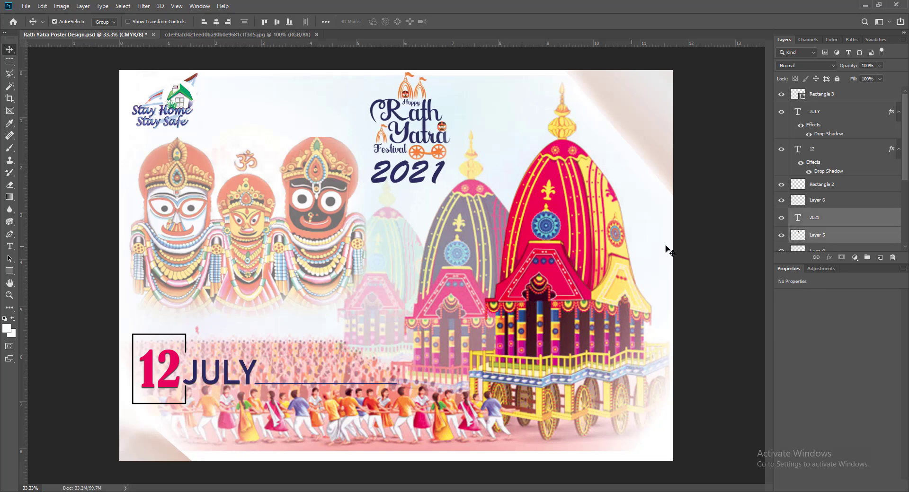
{"action": "mouse_move", "coordinate": [337, 384]}
{"action": "left_mouse_down"}
{"action": "mouse_move", "coordinate": [283, 100]}
{"action": "mouse_move", "coordinate": [299, 83]}
{"action": "left_mouse_up"}
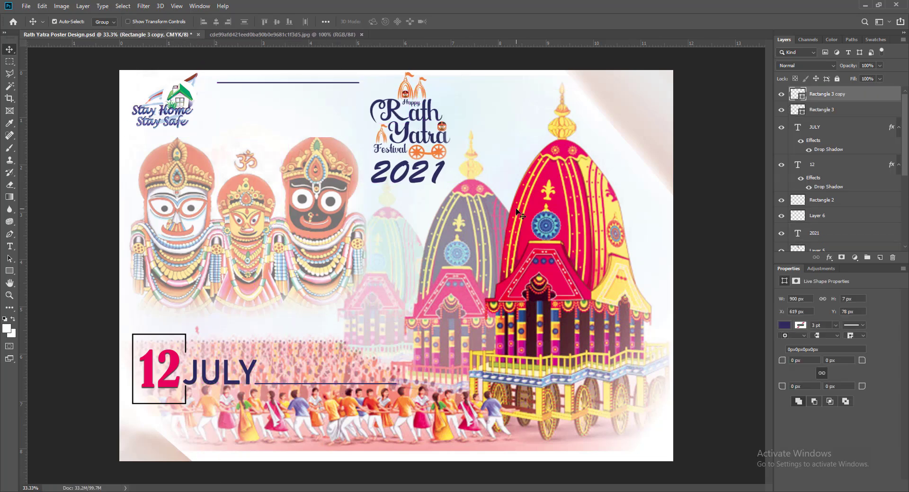
{"action": "type", "text": "500"}
{"action": "key", "text": "Return"}
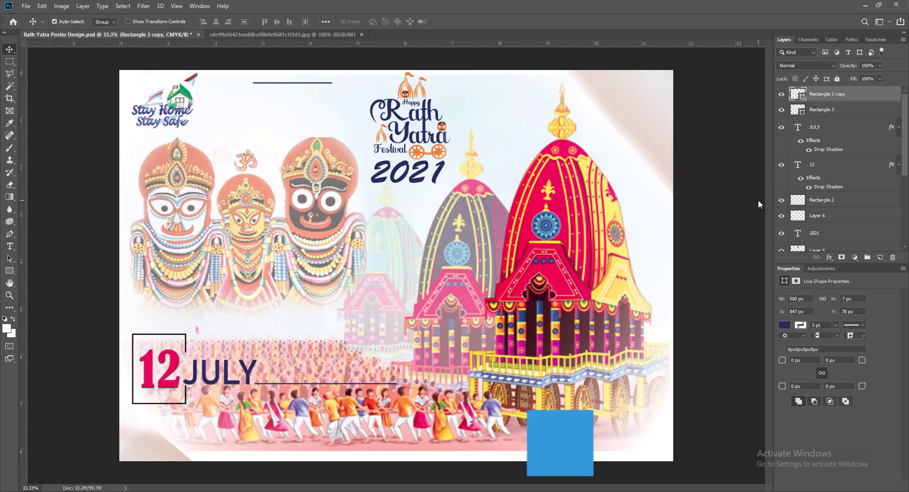
{"action": "key", "text": "ctrl+shift+alt+n"}
Step: Add a centred 10 pt two-line greeting top left, starting 'Let us all leave our ego behind'
{"action": "key", "text": "t"}
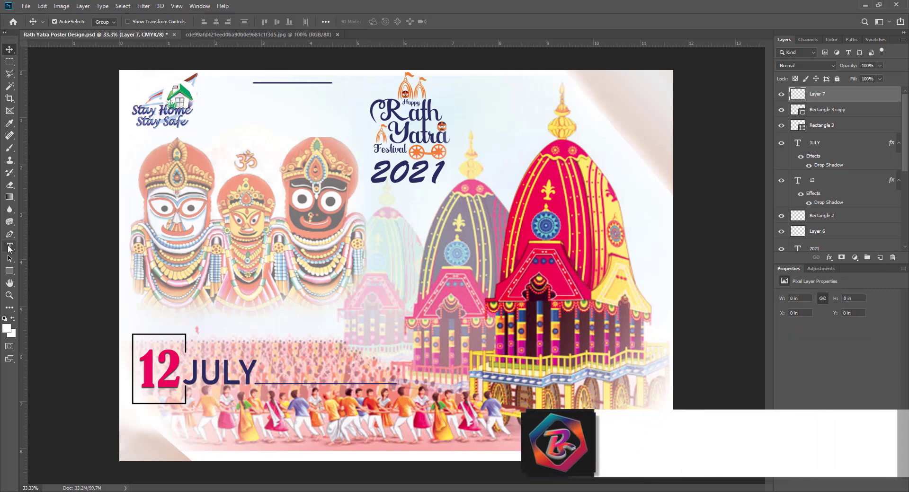
{"action": "left_click", "coordinate": [215, 102]}
{"action": "left_click", "coordinate": [348, 22]}
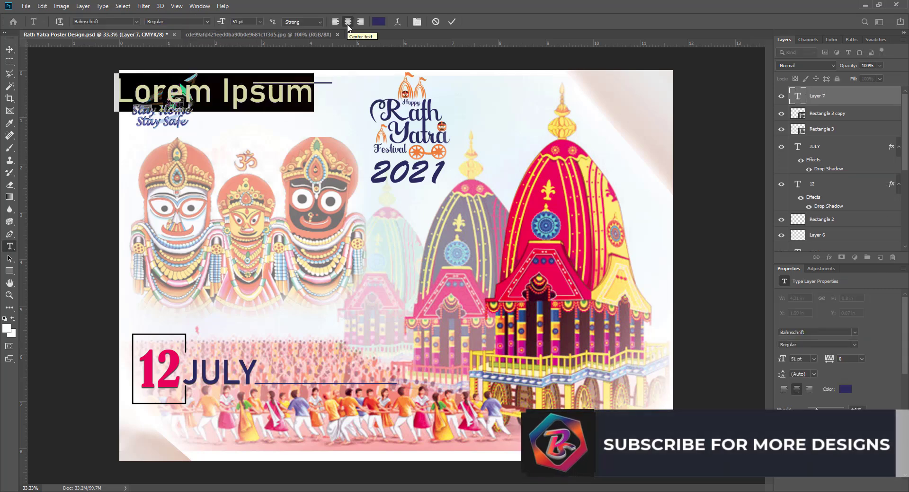
{"action": "left_click", "coordinate": [260, 22]}
{"action": "left_click", "coordinate": [251, 65]}
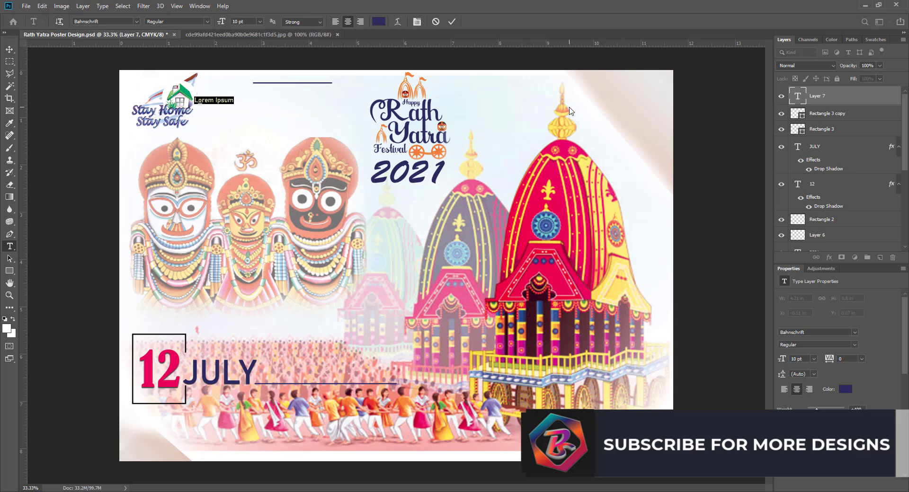
{"action": "type", "text": "Let Us"}
{"action": "key", "text": "BackSpace"}
{"action": "key", "text": "BackSpace"}
{"action": "type", "text": "us all"}
{"action": "type", "text": " leave our ego behind & suurren"}
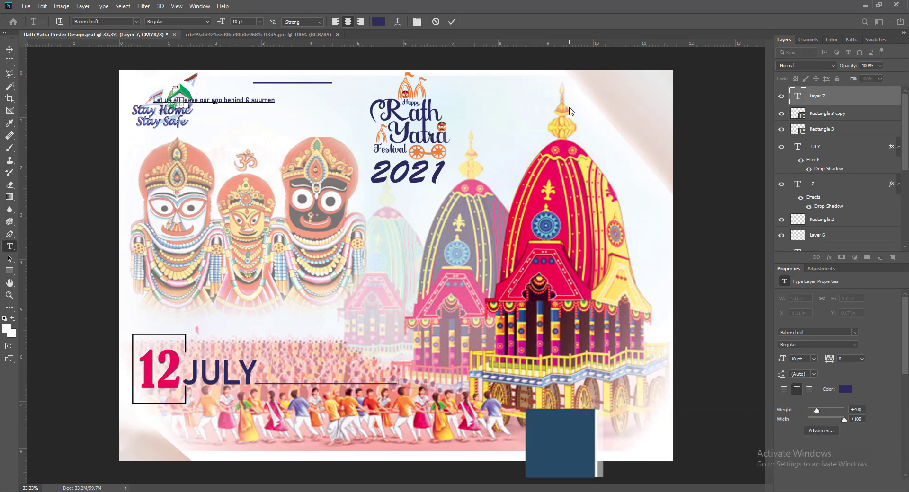
{"action": "type", "text": "der before"}
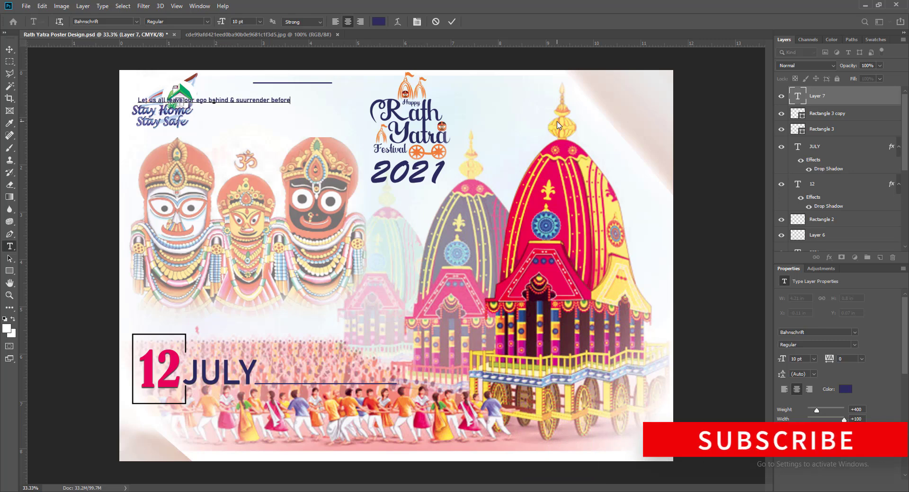
{"action": "key", "text": "Return"}
{"action": "type", "text": "The Compassionate"}
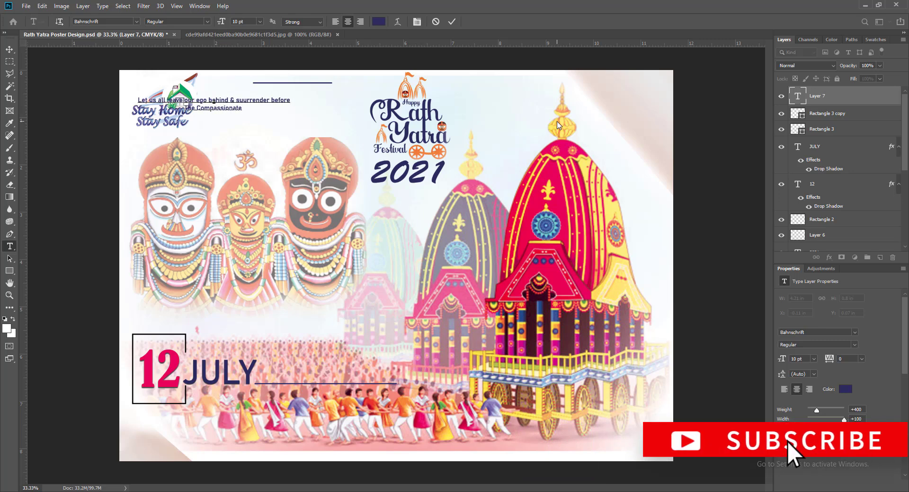
{"action": "type", "text": " Lord Jaga"}
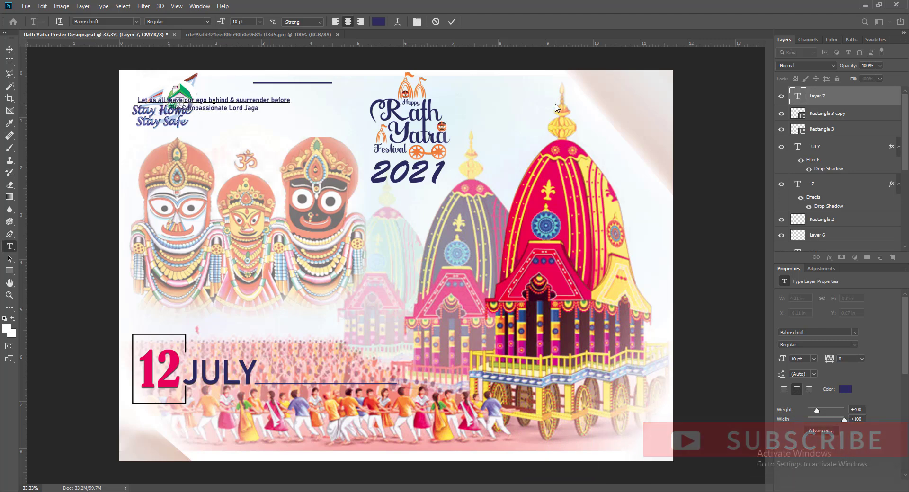
{"action": "type", "text": "nnath. May we"}
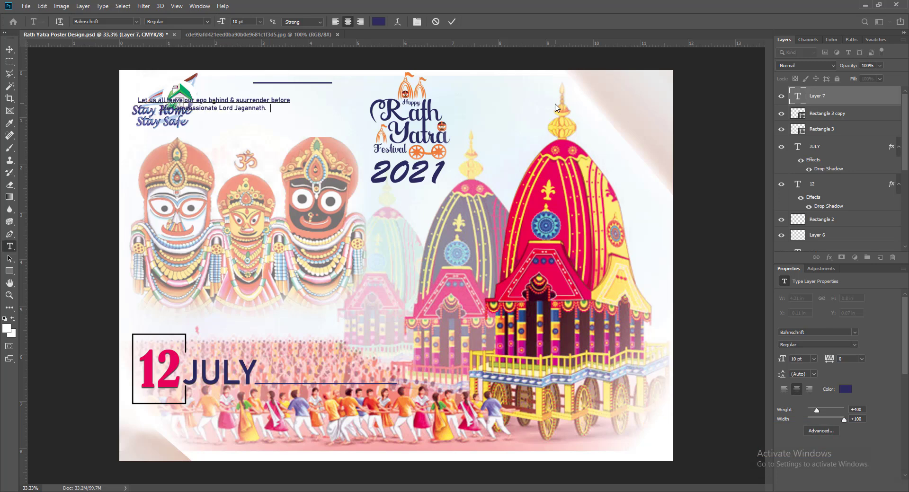
{"action": "type", "text": " get rid of a"}
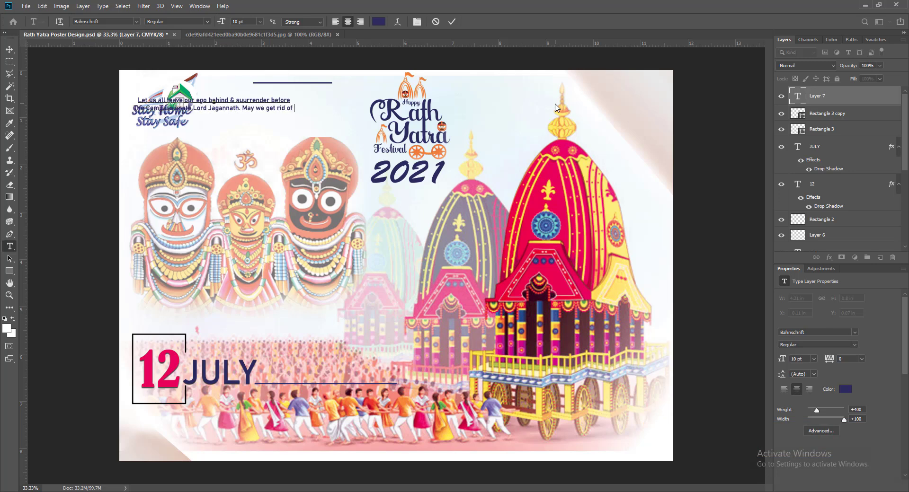
{"action": "type", "text": "ll"}
{"action": "type", "text": " our sins"}
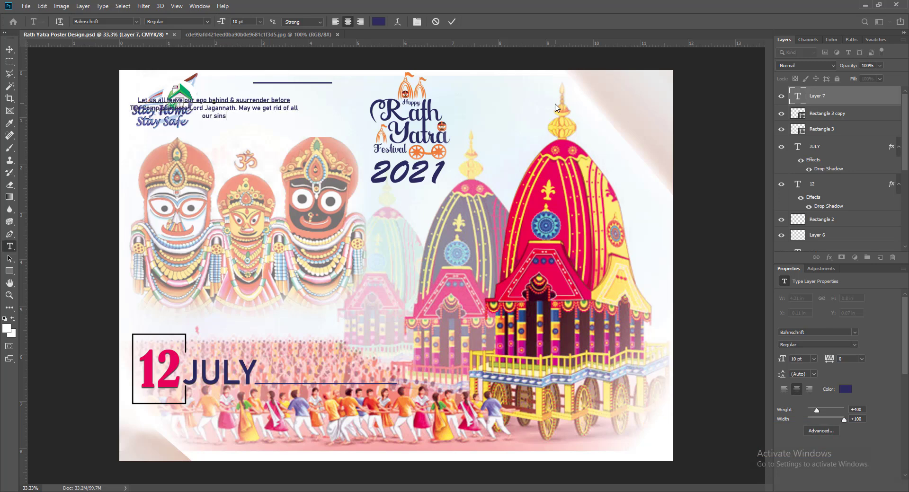
{"action": "type", "text": " & may we emerge"}
{"action": "type", "text": " as better human be"}
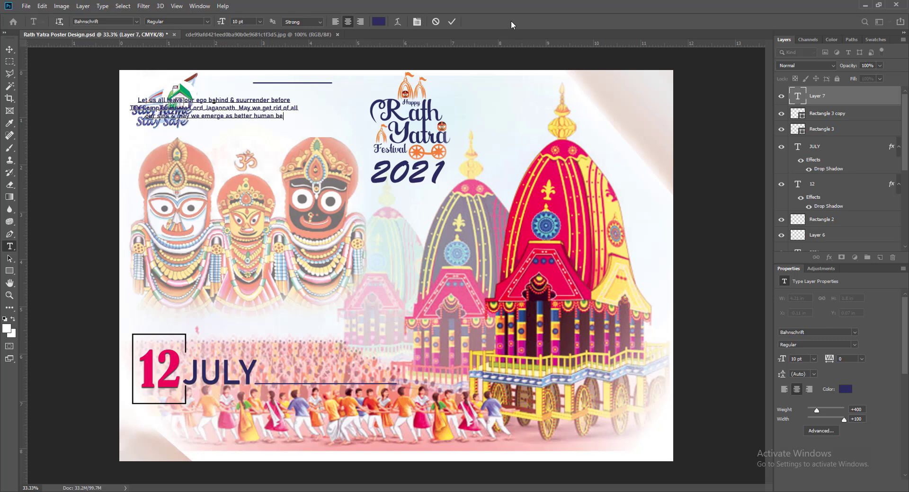
{"action": "type", "text": "ings."}
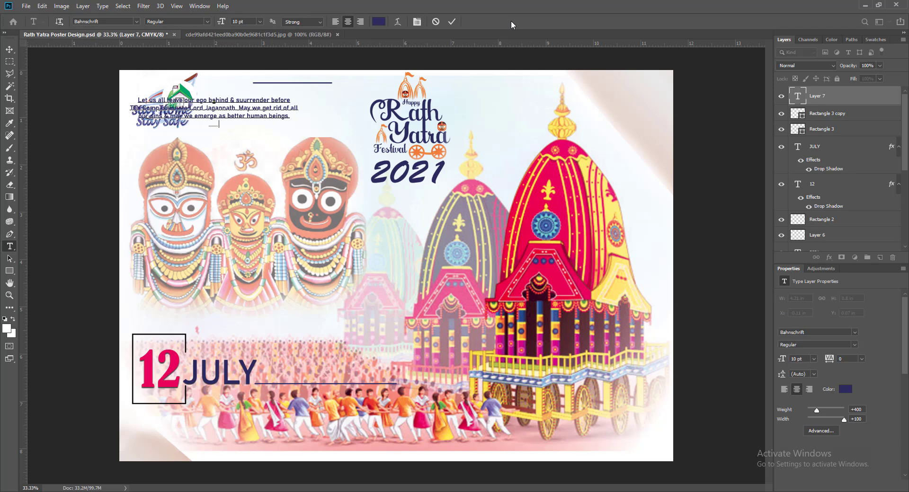
Step: Finish typing the blessing message and centre it beside the Stay Home logo
{"action": "type", "text": "beings. very blissful Rath Yatra"}
{"action": "type", "text": " to you & your loved ones."}
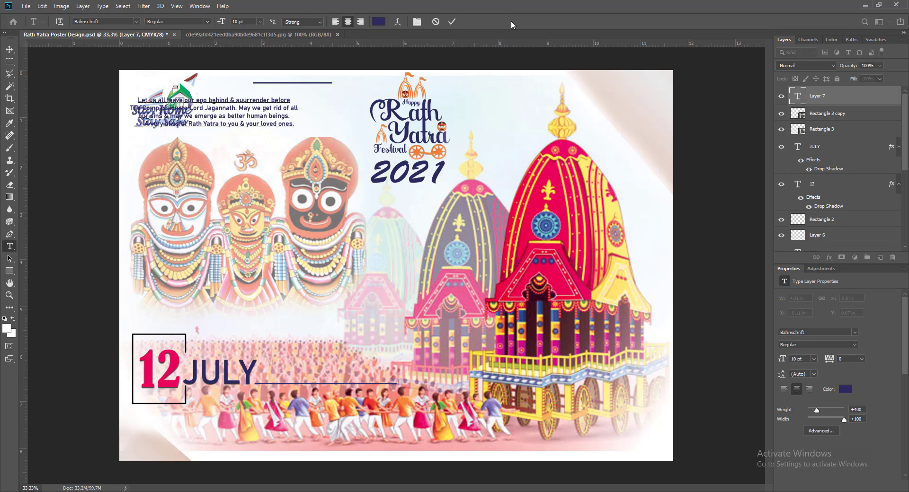
{"action": "left_click", "coordinate": [453, 23]}
{"action": "key", "text": "v"}
{"action": "left_click_drag", "start_coordinate": [212, 111], "coordinate": [284, 105]}
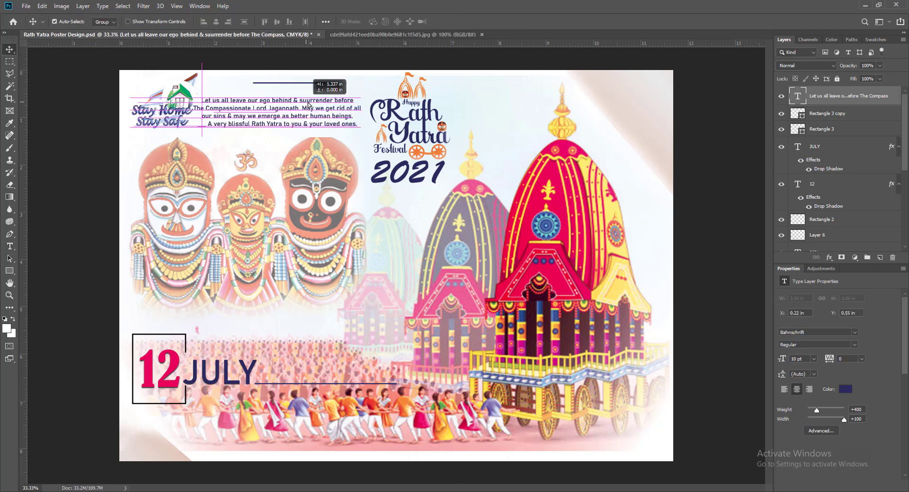
Step: Set the whole message in Bahnschrift SemiBold at 9 pt
{"action": "double_click", "coordinate": [232, 104]}
{"action": "left_click", "coordinate": [206, 22]}
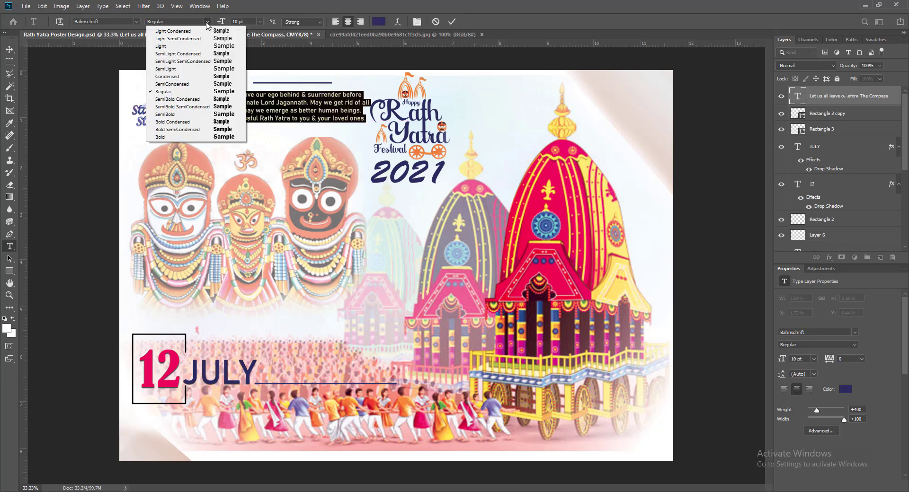
{"action": "left_click", "coordinate": [165, 114]}
{"action": "left_click", "coordinate": [259, 21]}
{"action": "left_click", "coordinate": [247, 50]}
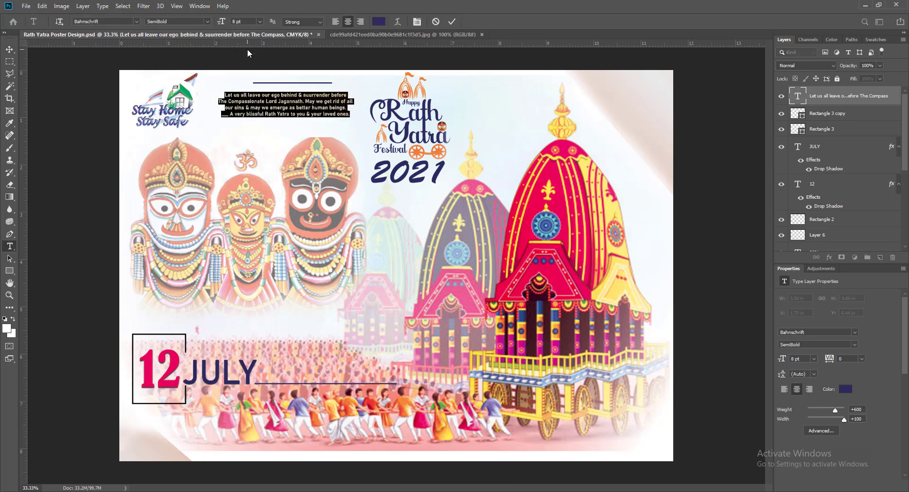
{"action": "left_click", "coordinate": [452, 21]}
{"action": "key", "text": "v"}
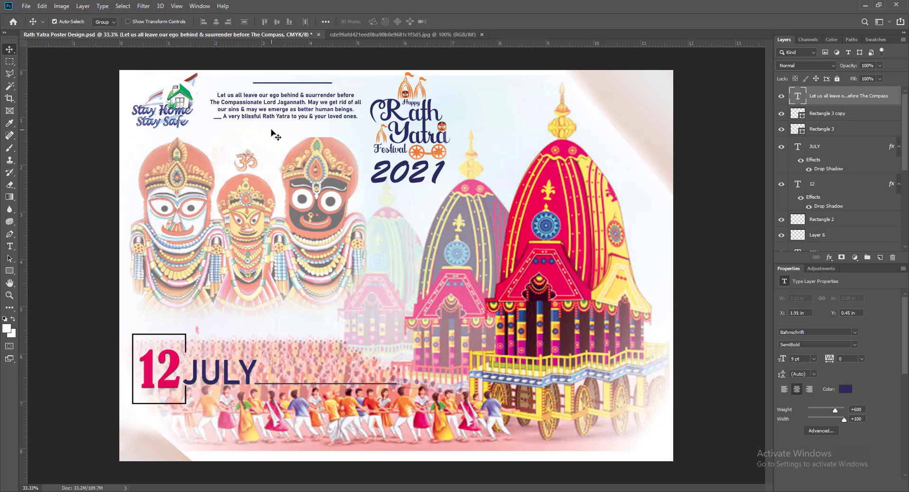
Step: Rebalance the line breaks, breaking after 'Compassionate' and before 'as better human beings'
{"action": "double_click", "coordinate": [284, 108]}
{"action": "key", "text": "ctrl+shift+u"}
{"action": "left_click", "coordinate": [355, 109]}
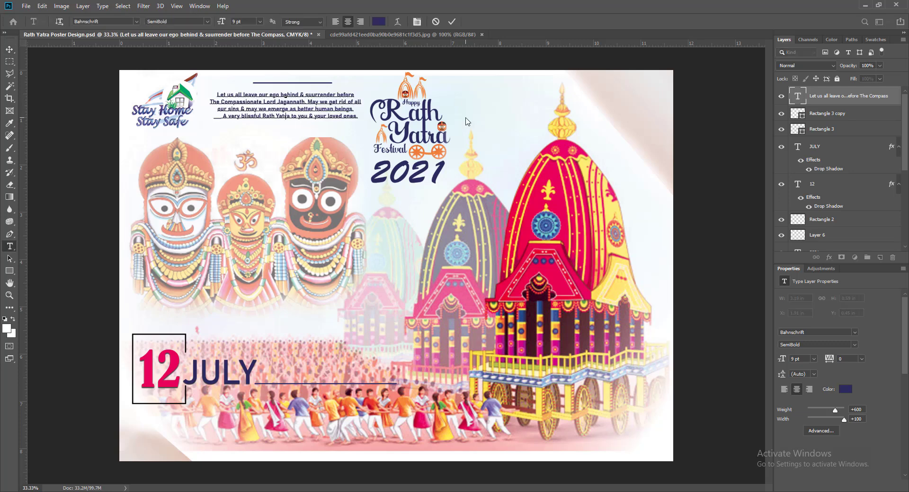
{"action": "key", "text": "Return"}
{"action": "key", "text": "BackSpace"}
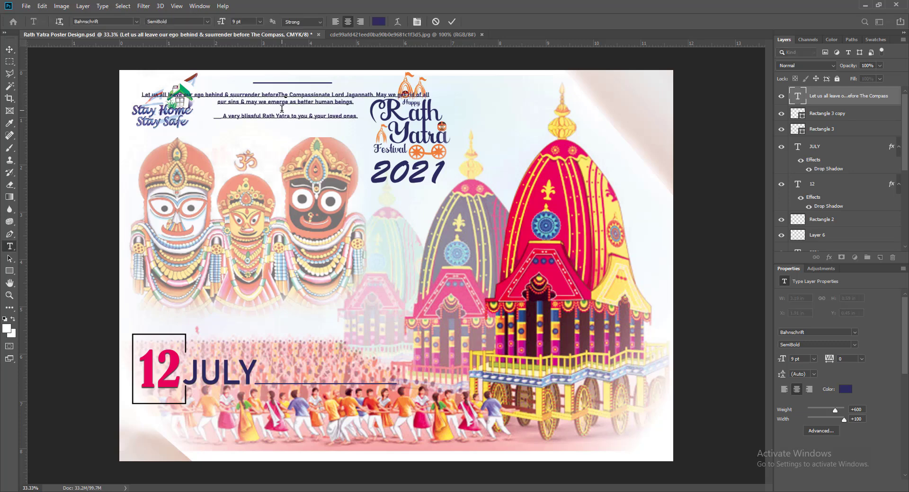
{"action": "left_click", "coordinate": [333, 95]}
{"action": "key", "text": "Return"}
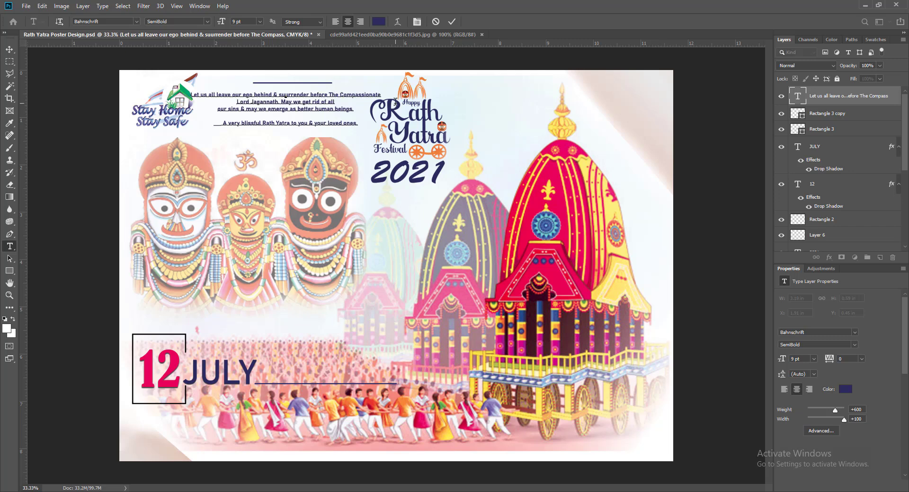
{"action": "key", "text": "Delete"}
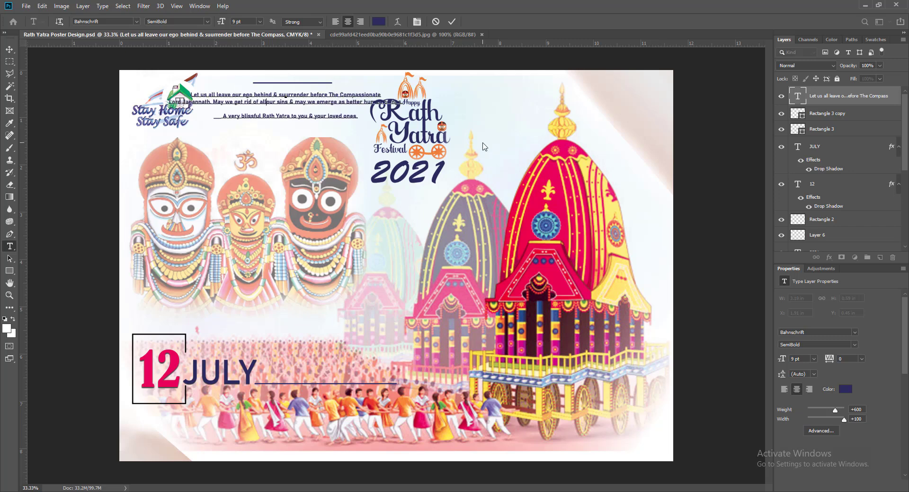
{"action": "left_click", "coordinate": [339, 102]}
{"action": "key", "text": "Return"}
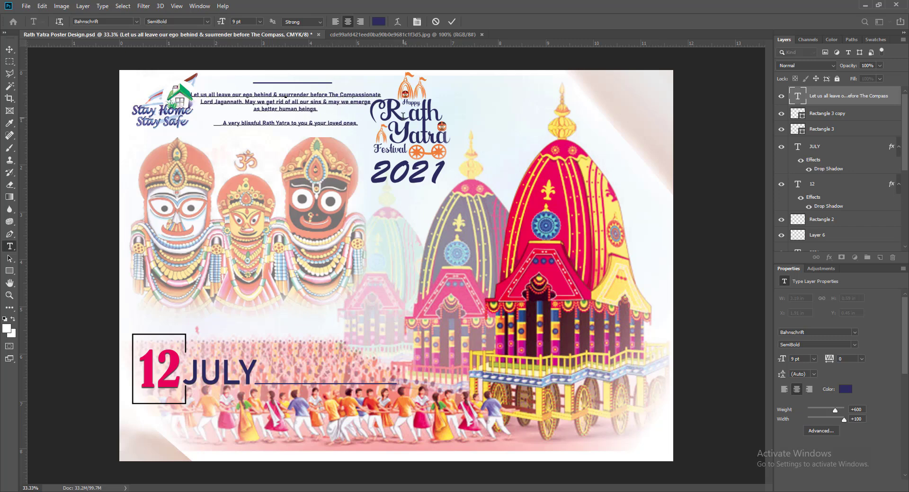
Step: Reduce the whole message to 8 pt
{"action": "left_click_drag", "start_coordinate": [192, 94], "coordinate": [364, 125]}
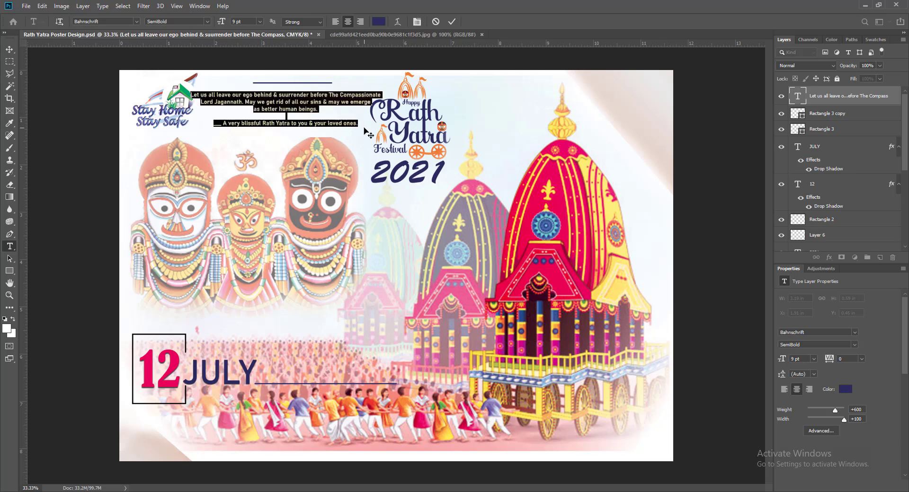
{"action": "left_click", "coordinate": [259, 22]}
{"action": "left_click", "coordinate": [246, 51]}
{"action": "left_click", "coordinate": [10, 49]}
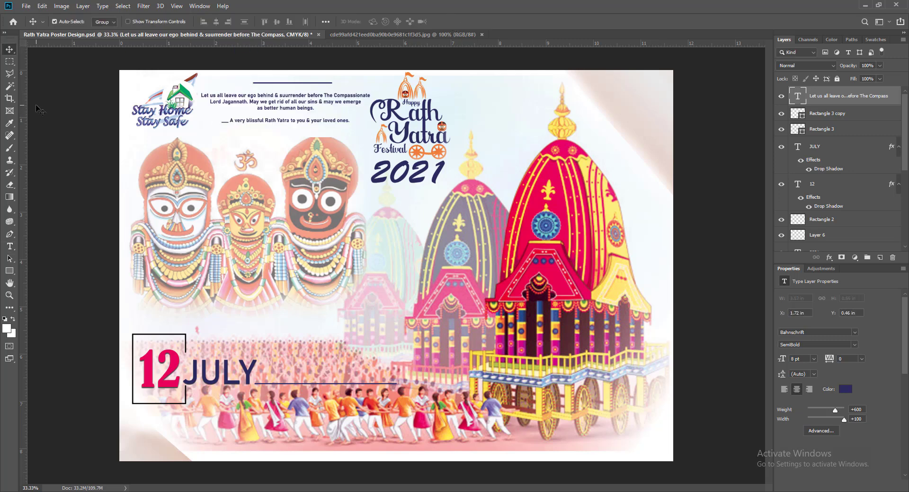
Step: Try the message at 9 pt and 8.5 pt, then settle on 8 pt
{"action": "double_click", "coordinate": [798, 96]}
{"action": "left_click", "coordinate": [259, 21]}
{"action": "left_click", "coordinate": [246, 60]}
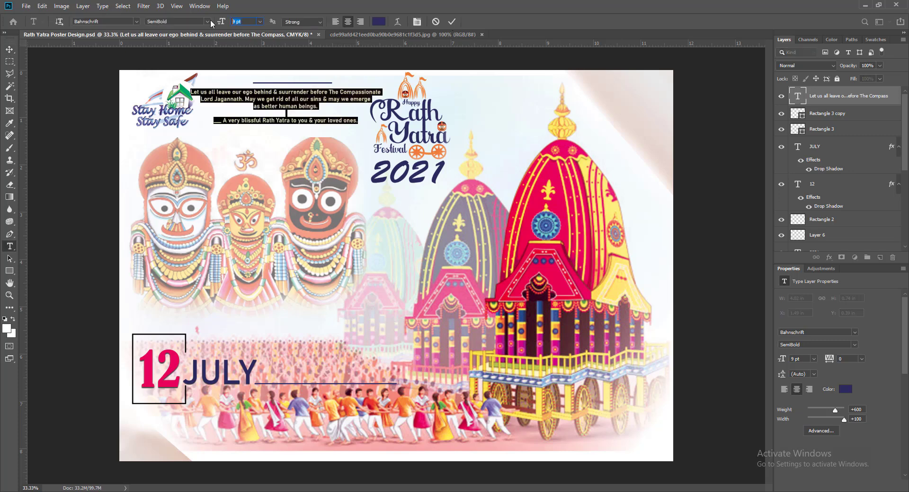
{"action": "type", "text": "8.5"}
{"action": "key", "text": "Return"}
{"action": "left_click", "coordinate": [452, 22]}
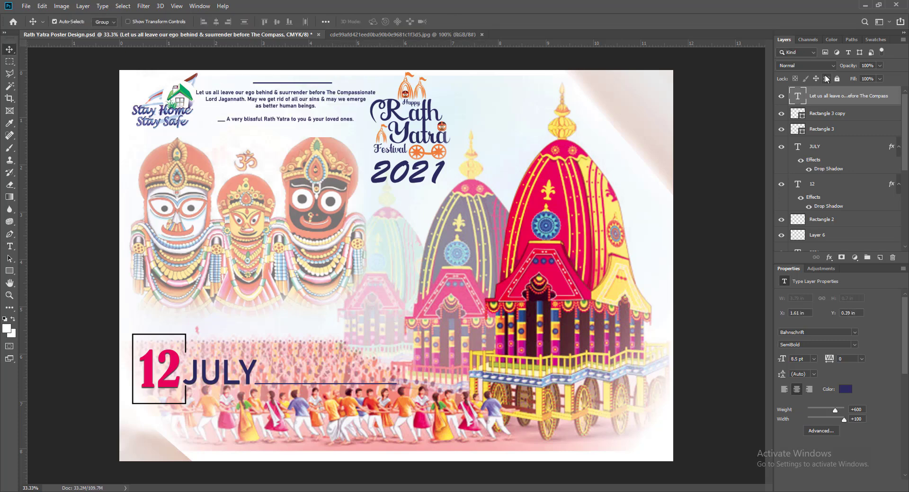
{"action": "double_click", "coordinate": [799, 97]}
{"action": "type", "text": "8"}
{"action": "key", "text": "Return"}
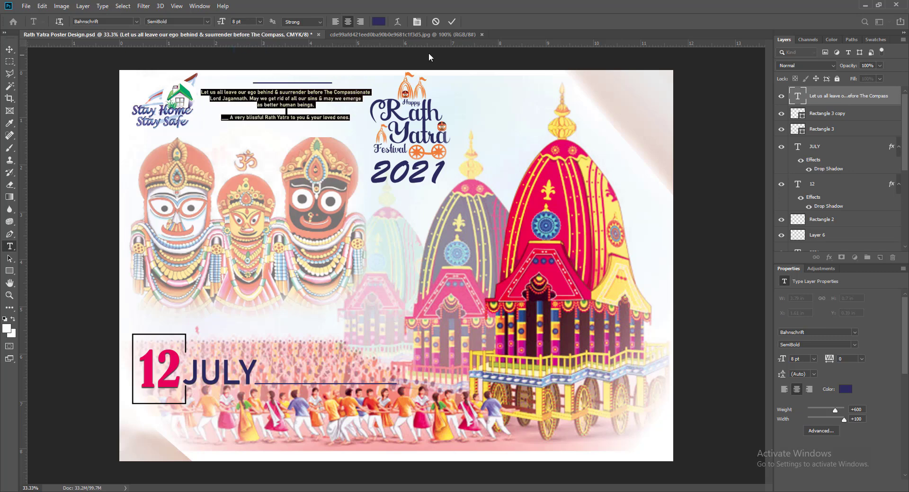
{"action": "left_click", "coordinate": [451, 21]}
{"action": "key", "text": "shift+Down"}
{"action": "key", "text": "shift+Down"}
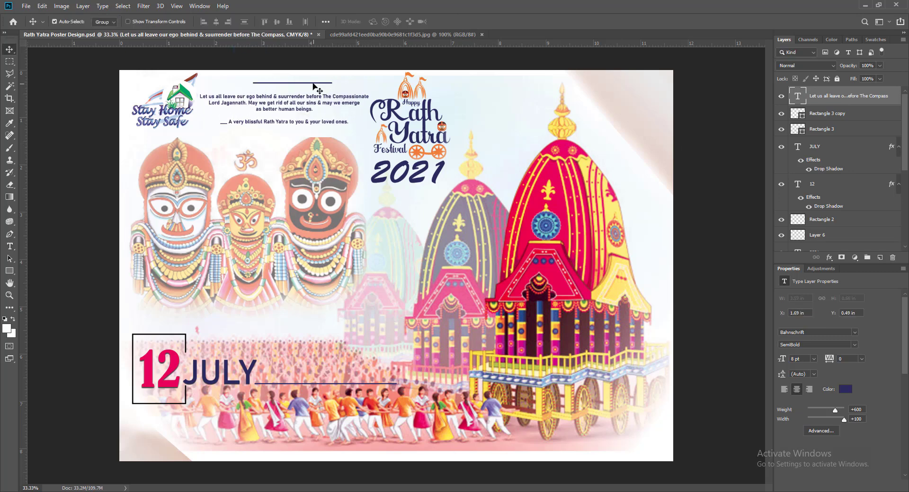
Step: Nudge the divider line into position just above the message
{"action": "left_click_drag", "start_coordinate": [313, 84], "coordinate": [313, 87]}
{"action": "key", "text": "shift+Up"}
{"action": "key", "text": "Up"}
{"action": "key", "text": "Up"}
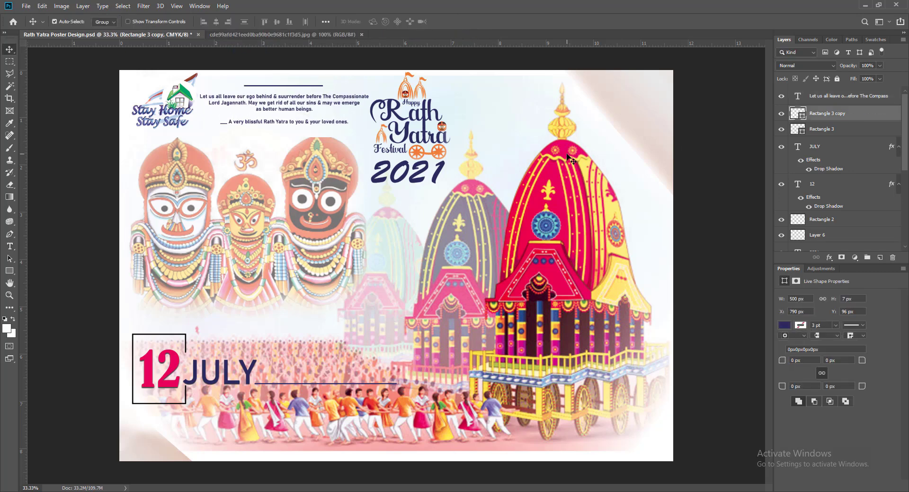
{"action": "key", "text": "Up"}
{"action": "key", "text": "Up"}
{"action": "key", "text": "Up"}
{"action": "key", "text": "Right"}
{"action": "key", "text": "Right"}
{"action": "key", "text": "Right"}
{"action": "key", "text": "Up"}
{"action": "key", "text": "Up"}
{"action": "key", "text": "Up"}
Step: Raise the message, then Alt-drag a divider copy below it at 12% opacity
{"action": "key", "text": "alt+bracketright"}
{"action": "key", "text": "shift+Up"}
{"action": "key", "text": "shift+Up"}
{"action": "key", "text": "Up"}
{"action": "key", "text": "Up"}
{"action": "left_click_drag", "start_coordinate": [295, 82], "coordinate": [318, 128]}
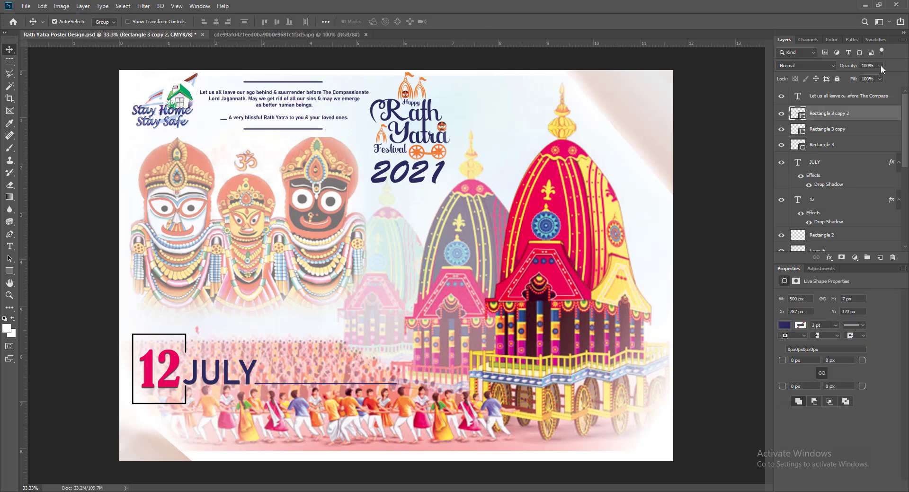
{"action": "left_click_drag", "start_coordinate": [879, 66], "coordinate": [842, 81]}
Step: Nudge the background artwork right and save the poster
{"action": "left_click", "coordinate": [568, 269]}
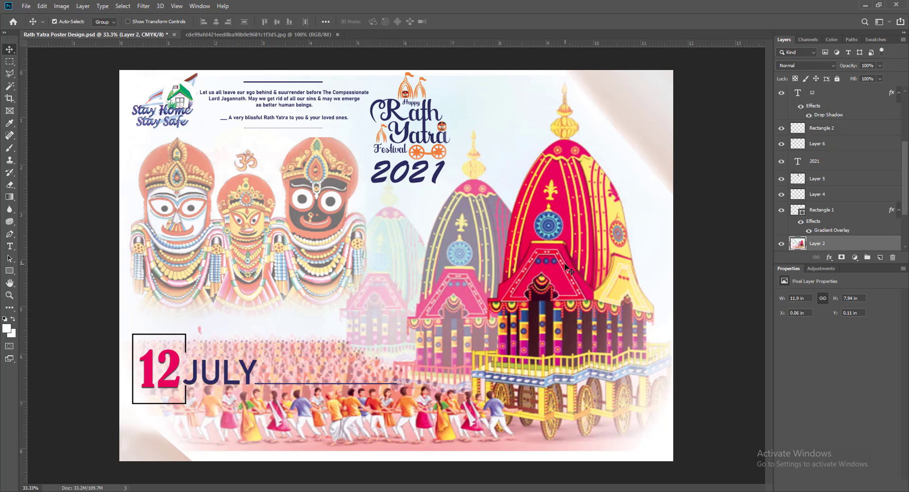
{"action": "key", "text": "Right"}
{"action": "key", "text": "Right"}
{"action": "key", "text": "Right"}
{"action": "key", "text": "ctrl+s"}
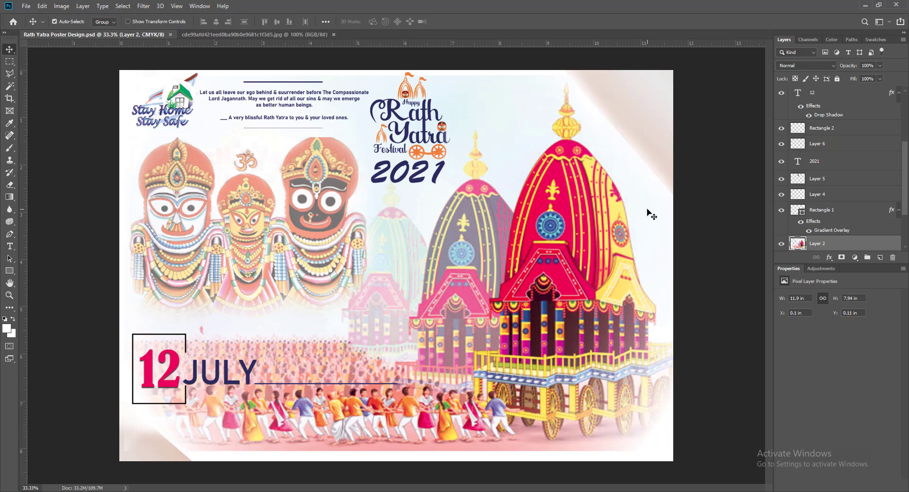
Step: Shrink the Stay Home logo slightly and nudge it up and left
{"action": "left_click", "coordinate": [817, 143]}
{"action": "key", "text": "ctrl+t"}
{"action": "left_click_drag", "start_coordinate": [199, 60], "coordinate": [194, 70]}
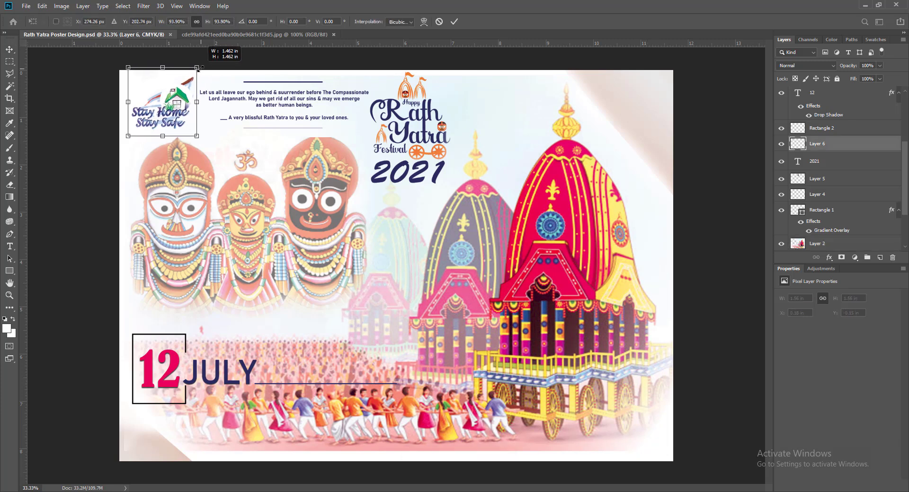
{"action": "key", "text": "Return"}
{"action": "key", "text": "Up"}
{"action": "key", "text": "Up"}
{"action": "key", "text": "Up"}
{"action": "key", "text": "Up"}
{"action": "key", "text": "Up"}
{"action": "key", "text": "Up"}
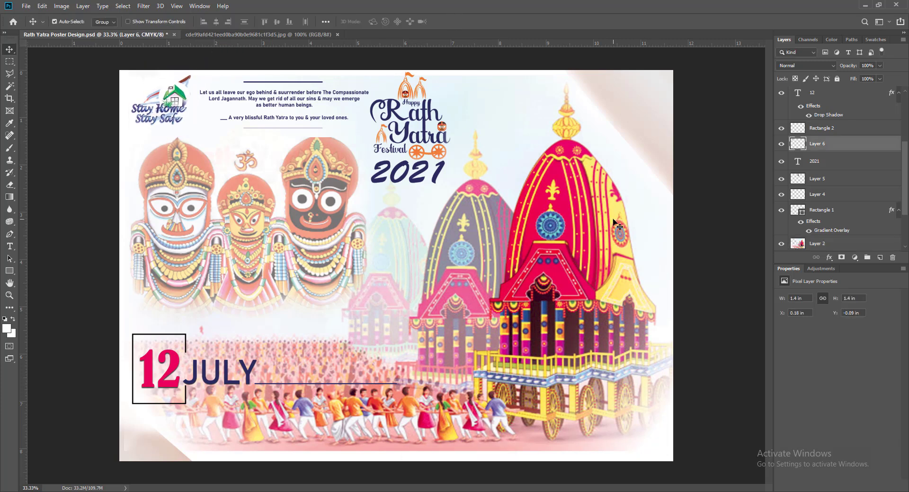
{"action": "key", "text": "Up"}
{"action": "key", "text": "Up"}
{"action": "key", "text": "Up"}
{"action": "key", "text": "Left"}
{"action": "key", "text": "Left"}
{"action": "key", "text": "Left"}
{"action": "scroll", "coordinate": [833, 166], "scroll_direction": "up", "scroll_amount": 3}
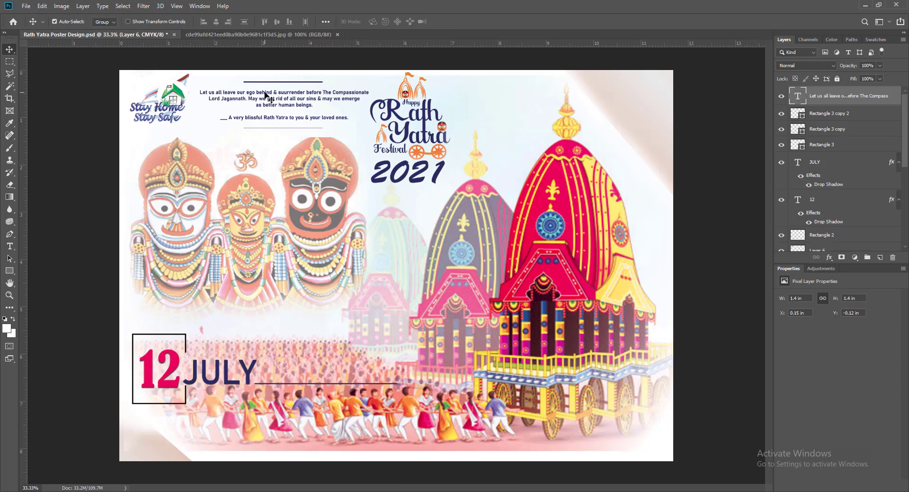
Step: Set the blessing message back to 9 pt
{"action": "double_click", "coordinate": [798, 95]}
{"action": "left_click", "coordinate": [267, 21]}
{"action": "left_click", "coordinate": [246, 57]}
{"action": "left_click", "coordinate": [455, 21]}
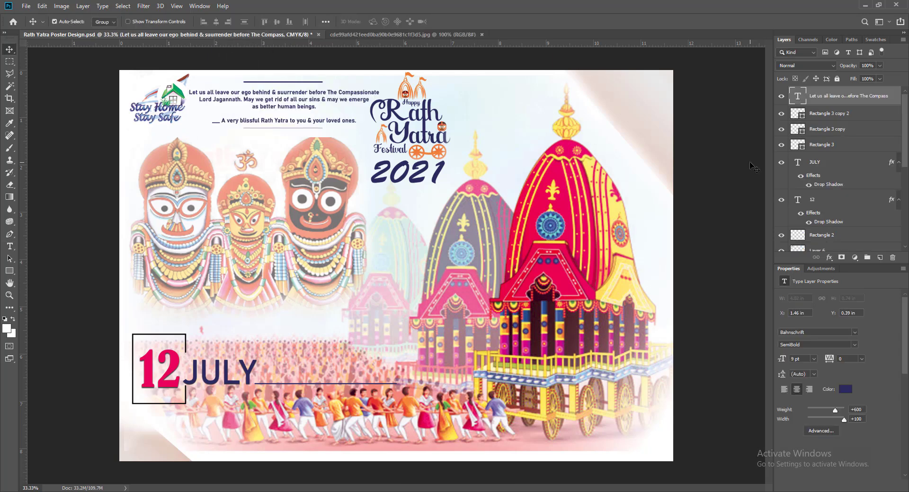
Step: Move the 2021 title and festival logo down and to the left
{"action": "left_click", "coordinate": [391, 113], "text": "shift"}
{"action": "key", "text": "shift+Down"}
{"action": "key", "text": "shift+Down"}
{"action": "key", "text": "shift+Down"}
{"action": "key", "text": "shift+Down"}
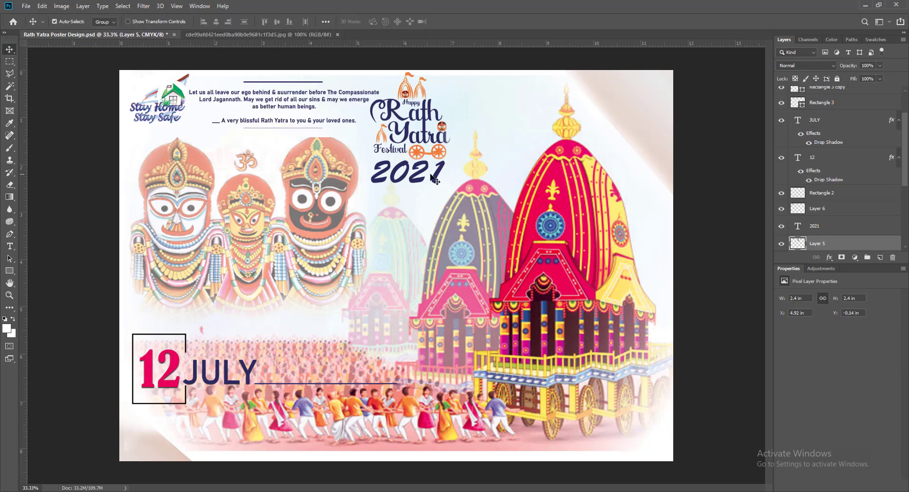
{"action": "key", "text": "shift+Down"}
{"action": "key", "text": "shift+Down"}
{"action": "key", "text": "shift+Down"}
{"action": "key", "text": "shift+Down"}
{"action": "key", "text": "shift+Down"}
{"action": "key", "text": "shift+Down"}
{"action": "key", "text": "shift+Down"}
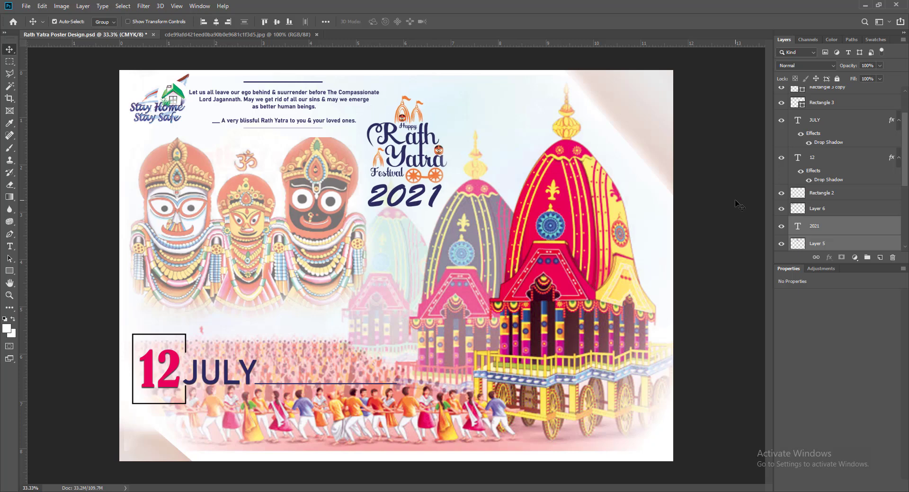
{"action": "key", "text": "shift+Left"}
{"action": "key", "text": "shift+Left"}
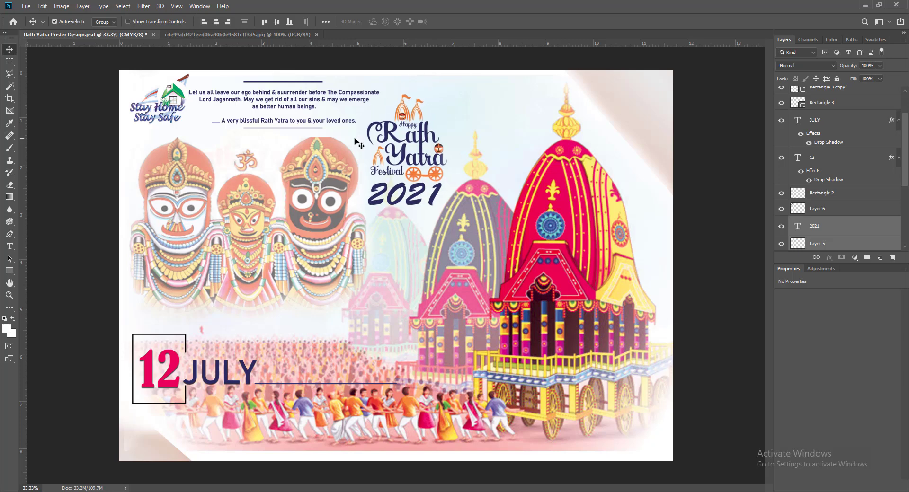
Step: Realign the message block between its lines, then select the Stay Home logo layer
{"action": "left_click", "coordinate": [265, 99]}
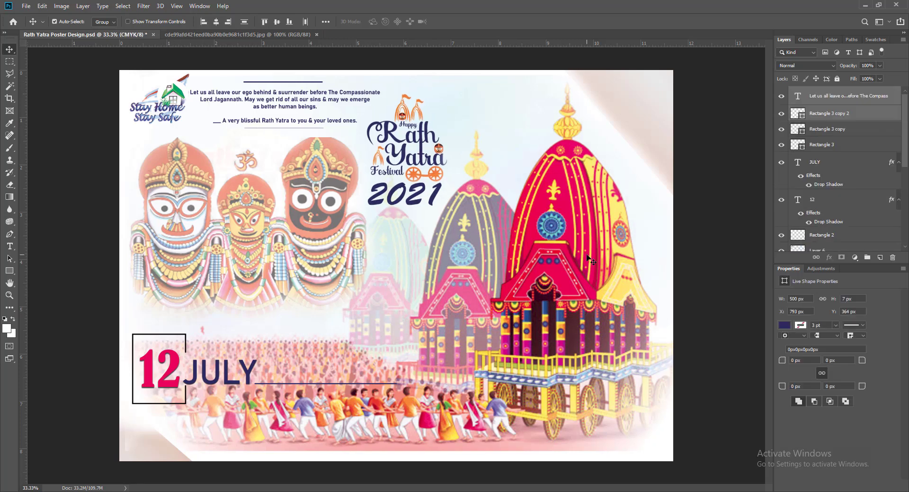
{"action": "key", "text": "shift+Right"}
{"action": "key", "text": "shift+Right"}
{"action": "key", "text": "shift+Left"}
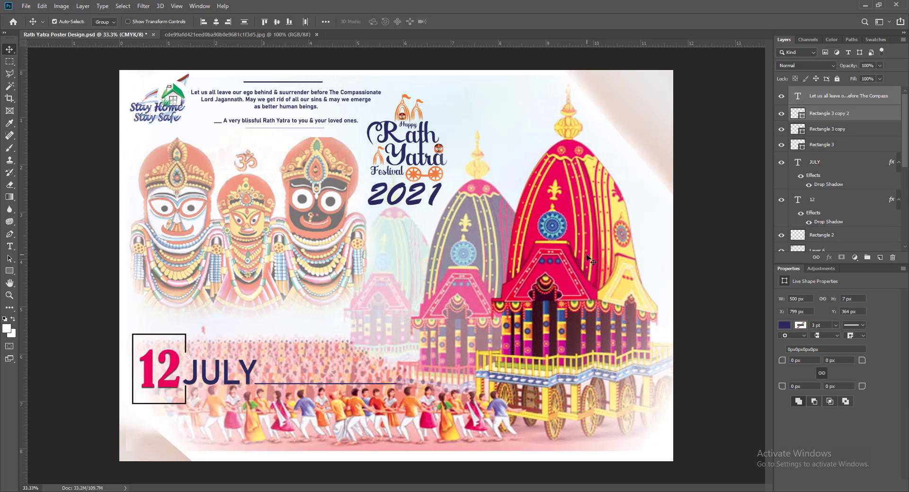
{"action": "left_click", "coordinate": [732, 303]}
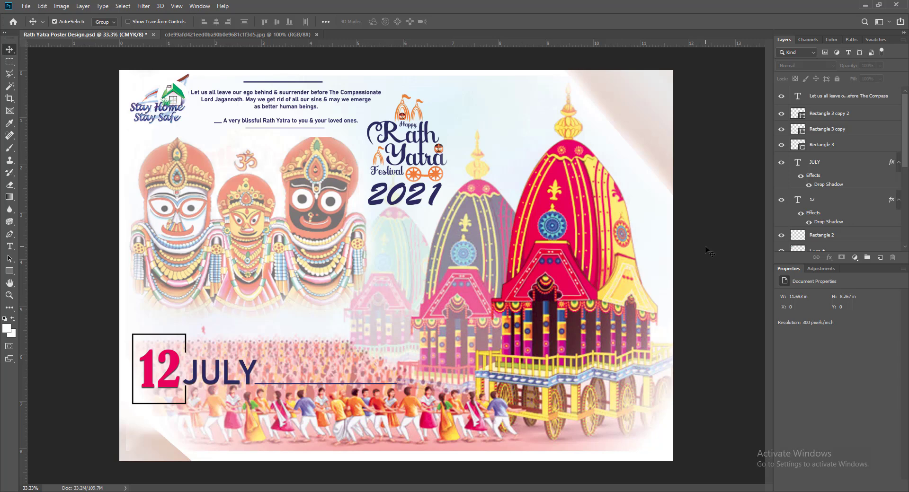
{"action": "left_click", "coordinate": [171, 94]}
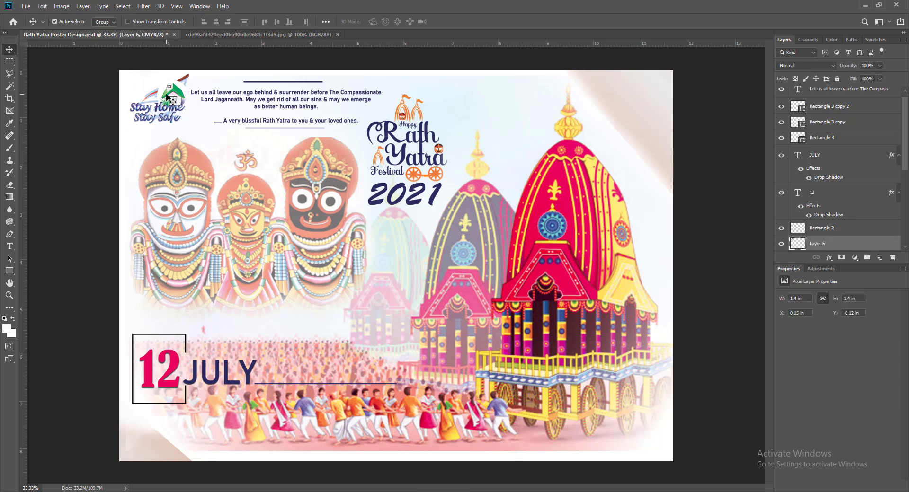
Step: Drag the Stay Home logo up into the poster's top-right corner
{"action": "left_click_drag", "start_coordinate": [167, 97], "coordinate": [632, 114]}
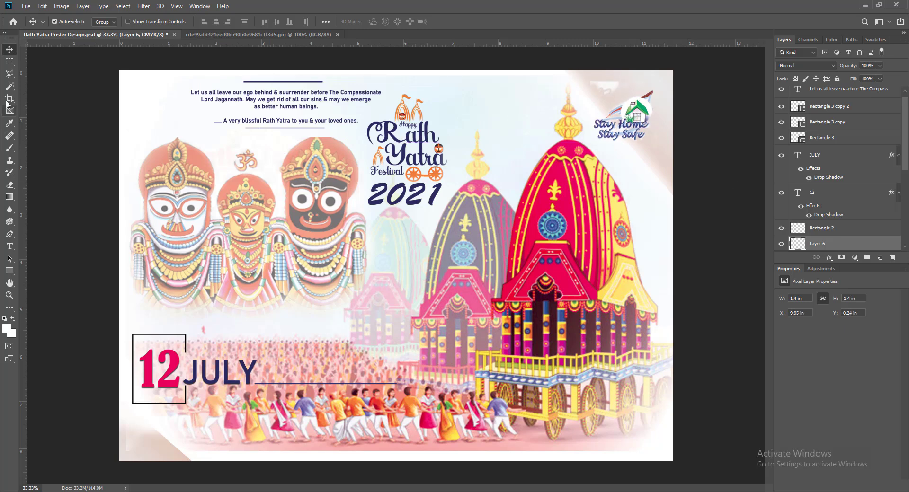
{"action": "left_click", "coordinate": [9, 185]}
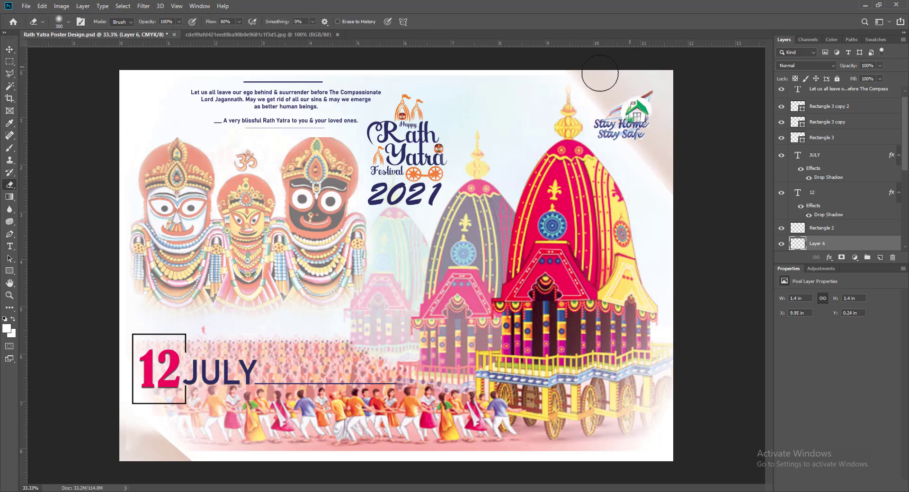
{"action": "key", "text": "bracketleft"}
{"action": "key", "text": "bracketleft"}
{"action": "key", "text": "bracketleft"}
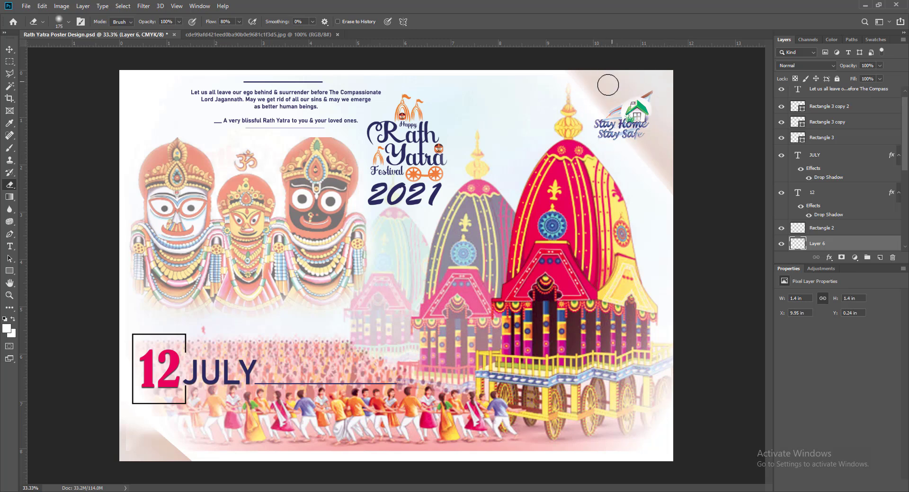
{"action": "key", "text": "v"}
{"action": "left_click_drag", "start_coordinate": [634, 114], "coordinate": [637, 96]}
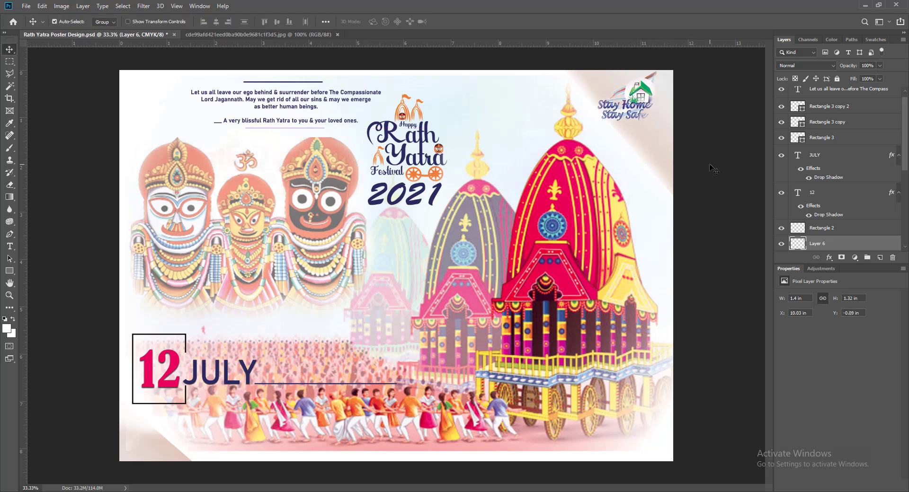
Step: Enlarge the logo to 1.5 × 1.42 in and nudge it up and right
{"action": "key", "text": "ctrl+t"}
{"action": "left_click_drag", "start_coordinate": [594, 128], "coordinate": [589, 137]}
{"action": "key", "text": "Return"}
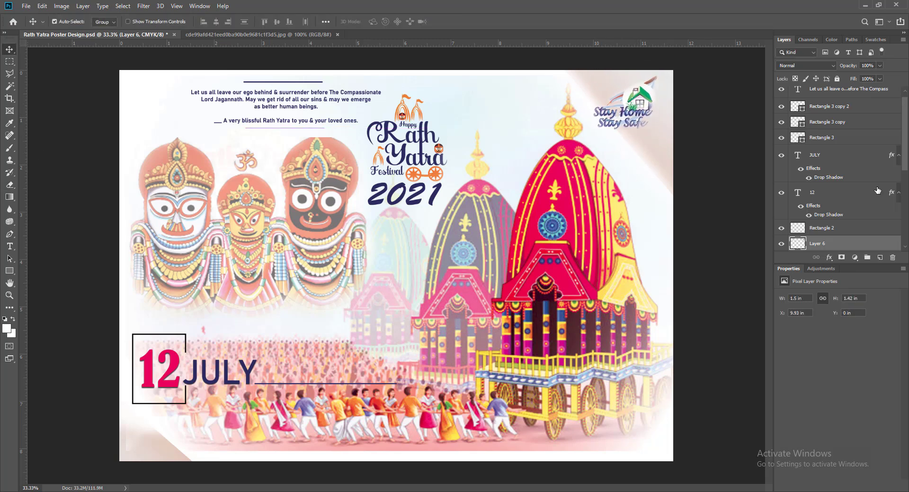
{"action": "key", "text": "Up"}
{"action": "key", "text": "Up"}
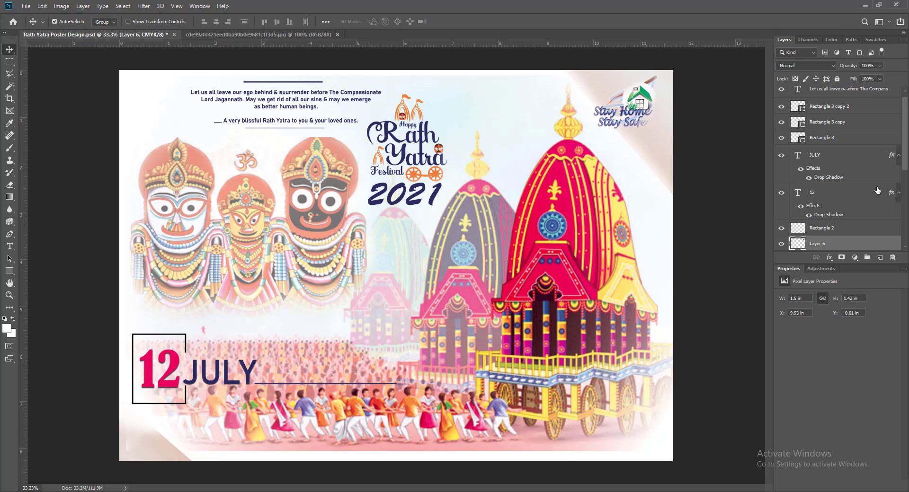
{"action": "key", "text": "shift+Right"}
{"action": "key", "text": "shift+Right"}
{"action": "key", "text": "Up"}
{"action": "key", "text": "Up"}
{"action": "key", "text": "Up"}
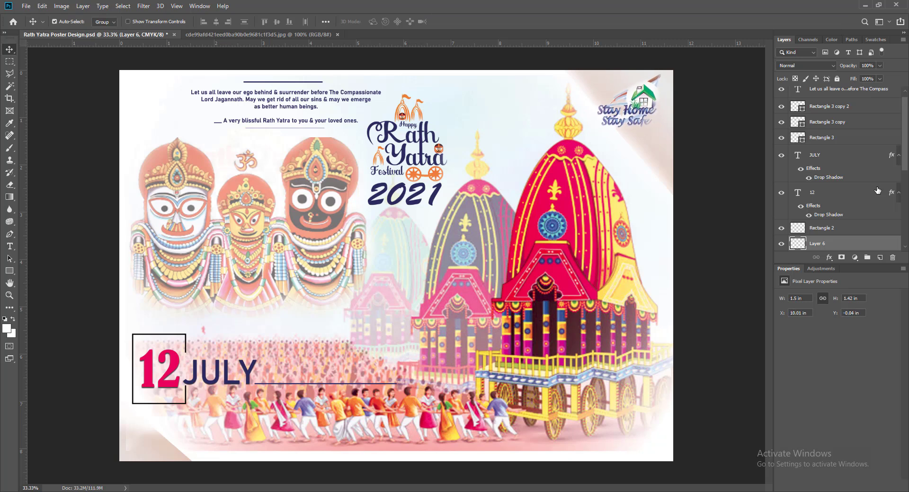
Step: Enlarge the blessing message to 10 pt
{"action": "left_click", "coordinate": [275, 97]}
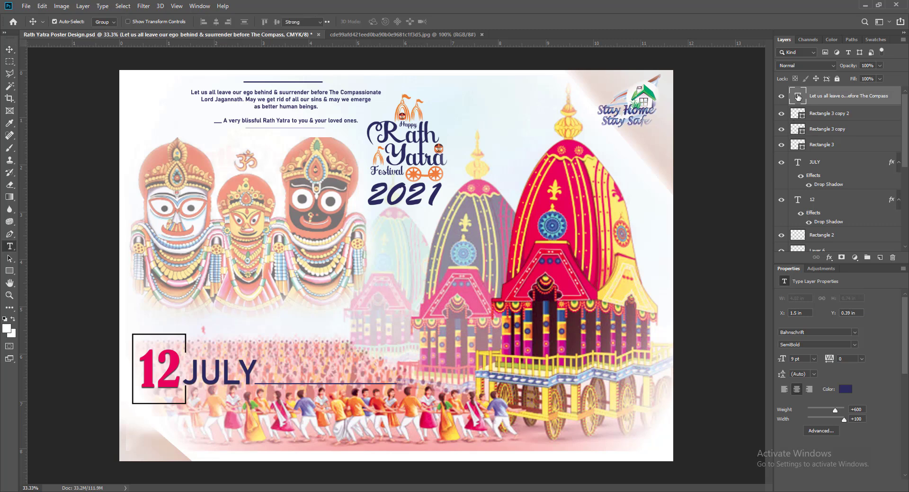
{"action": "double_click", "coordinate": [275, 97]}
{"action": "left_click", "coordinate": [260, 22]}
{"action": "left_click", "coordinate": [247, 77]}
{"action": "left_click", "coordinate": [259, 21]}
{"action": "left_click", "coordinate": [247, 64]}
{"action": "left_click", "coordinate": [452, 21]}
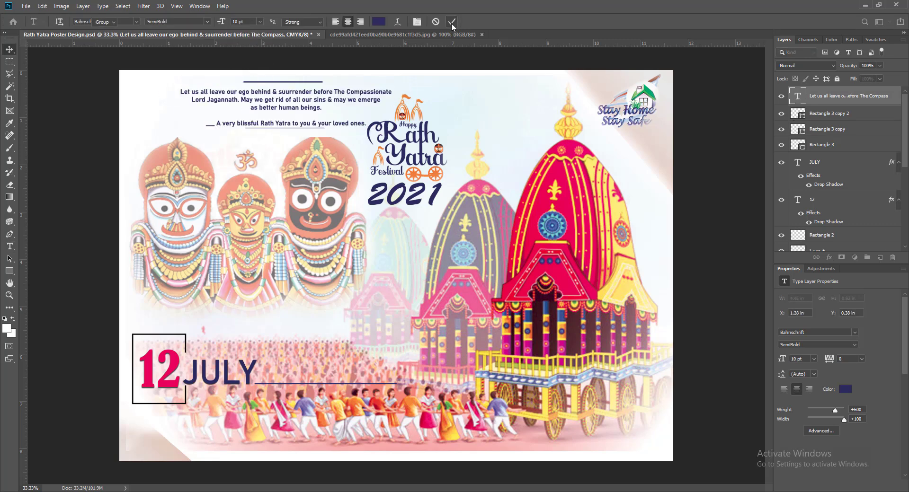
Step: Shift the message and its lines left and up, lower line at X 460, Y 373 px
{"action": "left_click", "coordinate": [287, 79]}
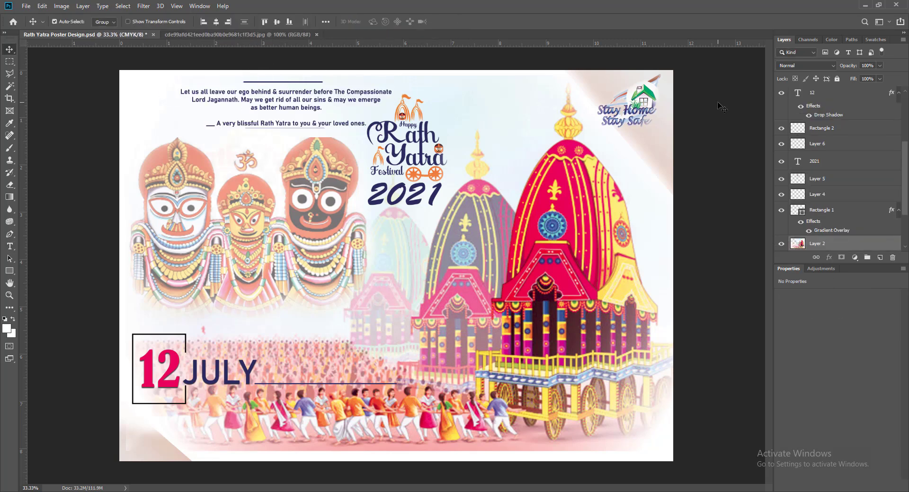
{"action": "left_click", "coordinate": [269, 91]}
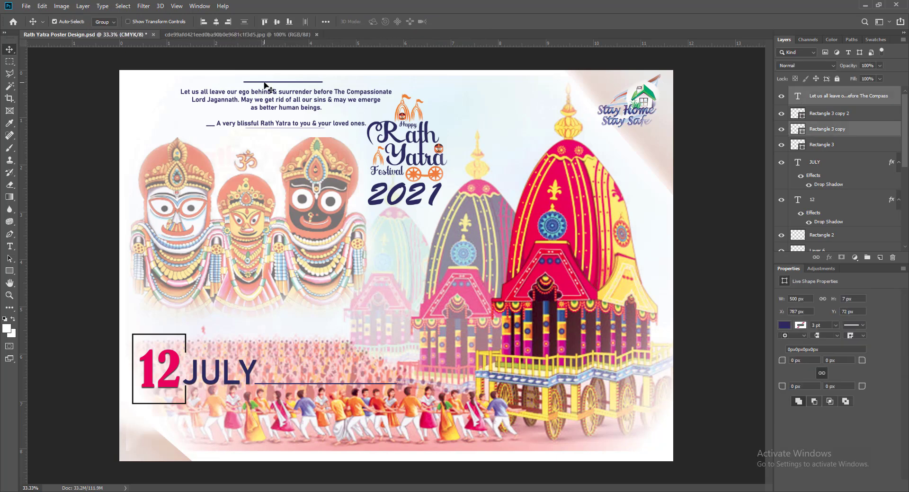
{"action": "key", "text": "shift+Left"}
{"action": "key", "text": "shift+Left"}
{"action": "key", "text": "shift+Left"}
{"action": "key", "text": "shift+Left"}
{"action": "key", "text": "shift+Left"}
{"action": "key", "text": "shift+Left"}
{"action": "key", "text": "shift+Left"}
{"action": "key", "text": "shift+Left"}
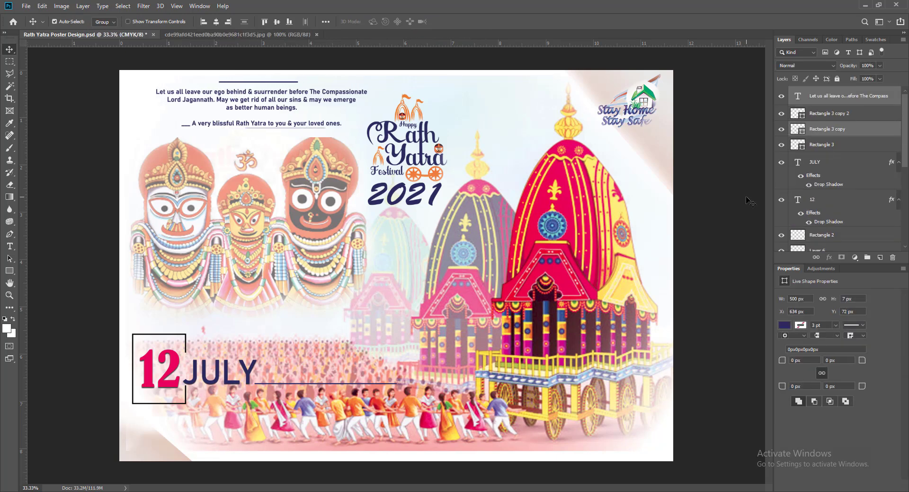
{"action": "key", "text": "shift+Left"}
{"action": "key", "text": "shift+Left"}
{"action": "key", "text": "shift+Left"}
{"action": "key", "text": "shift+Up"}
{"action": "key", "text": "shift+Up"}
{"action": "key", "text": "Up"}
{"action": "key", "text": "shift+Left"}
{"action": "key", "text": "shift+Left"}
{"action": "key", "text": "shift+Left"}
{"action": "key", "text": "shift+Left"}
{"action": "key", "text": "shift+Left"}
{"action": "key", "text": "shift+Left"}
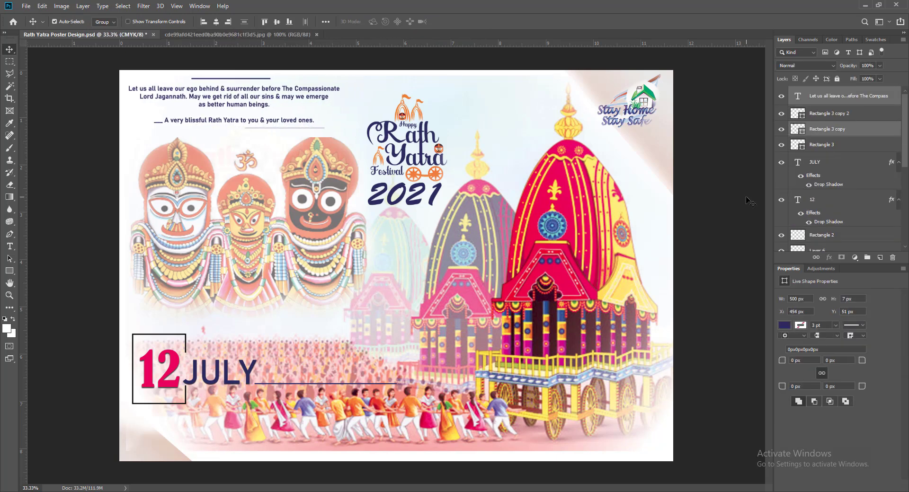
{"action": "key", "text": "Right"}
{"action": "key", "text": "Right"}
{"action": "key", "text": "Right"}
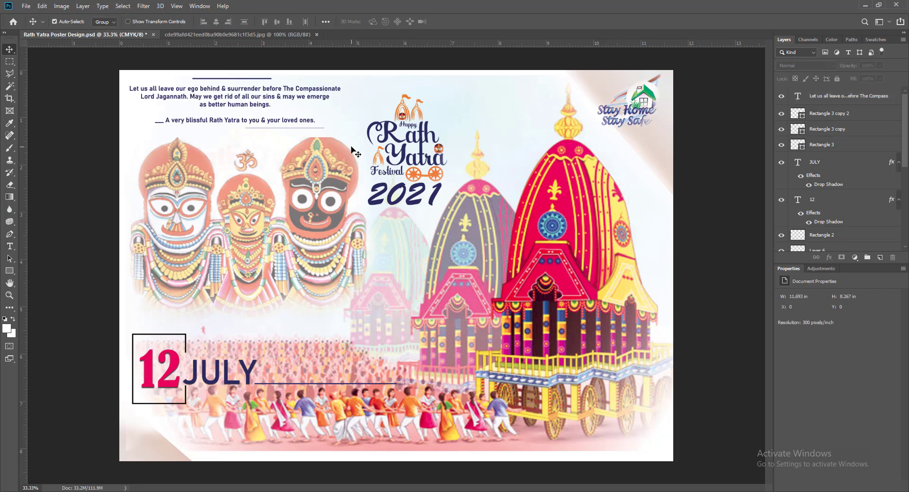
{"action": "left_click", "coordinate": [292, 128]}
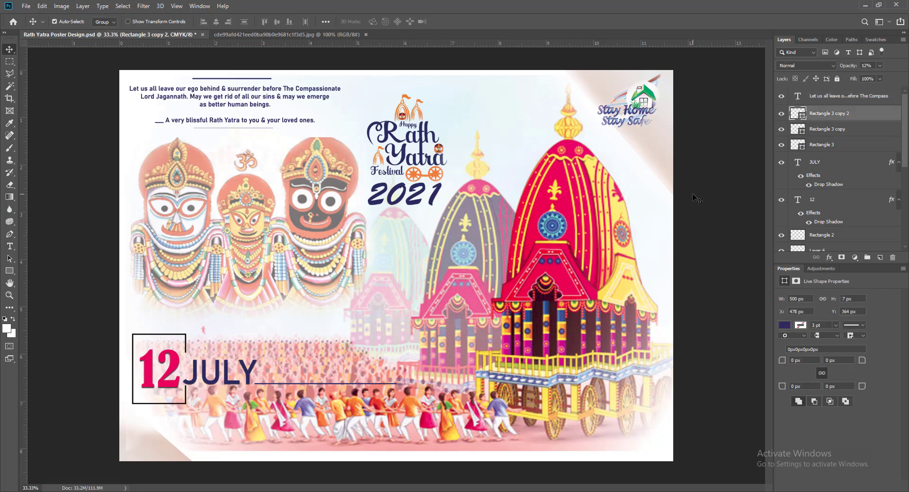
{"action": "key", "text": "Down"}
{"action": "key", "text": "Down"}
{"action": "key", "text": "Down"}
{"action": "left_click", "coordinate": [693, 198]}
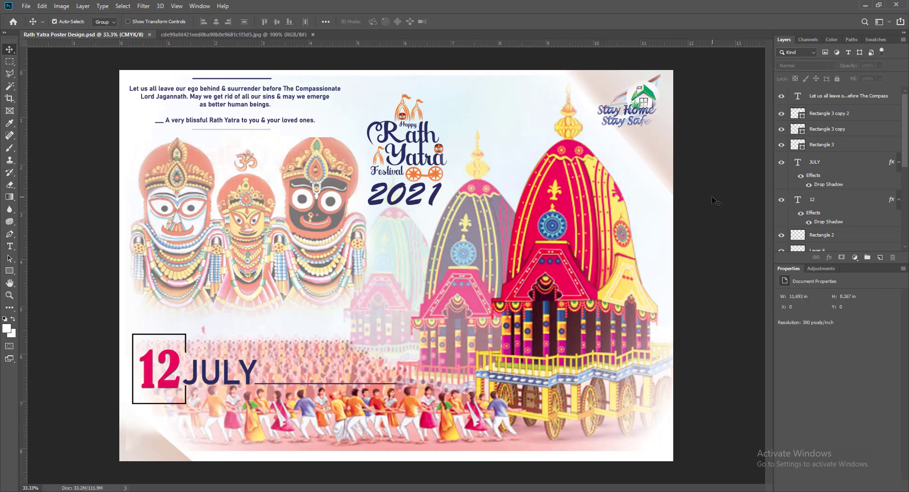
Step: Raise the 2021 and Rath Yatra logo layers together
{"action": "left_click", "coordinate": [406, 142]}
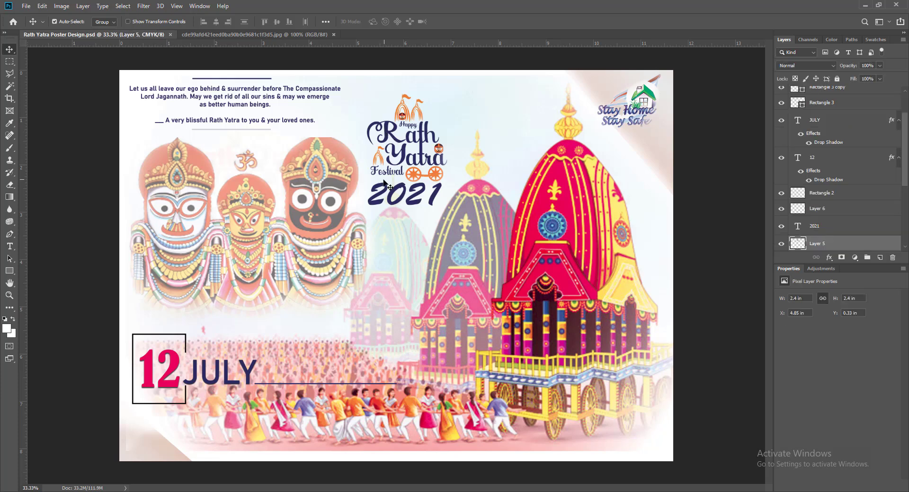
{"action": "left_click", "coordinate": [385, 190], "text": "shift"}
{"action": "scroll", "coordinate": [906, 181], "scroll_direction": "down", "scroll_amount": 3}
{"action": "key", "text": "shift+Up"}
{"action": "key", "text": "shift+Up"}
{"action": "key", "text": "shift+Up"}
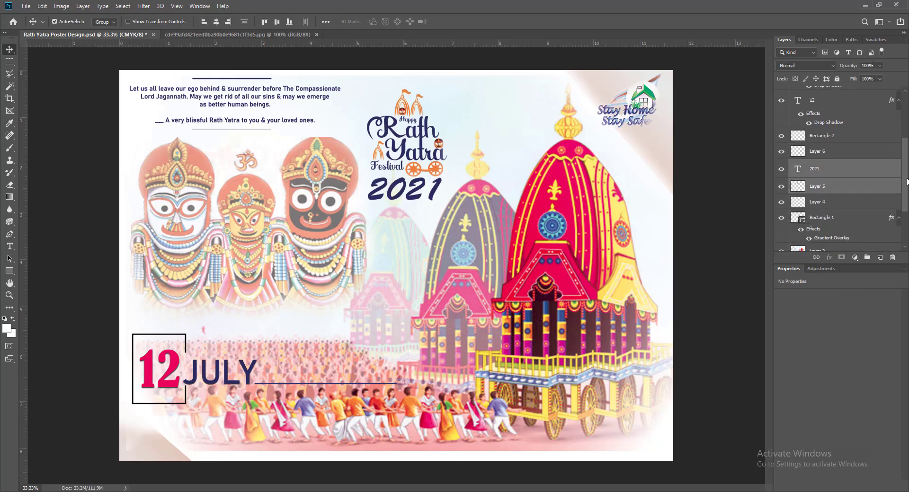
{"action": "key", "text": "shift+Up"}
{"action": "key", "text": "shift+Up"}
{"action": "key", "text": "shift+Up"}
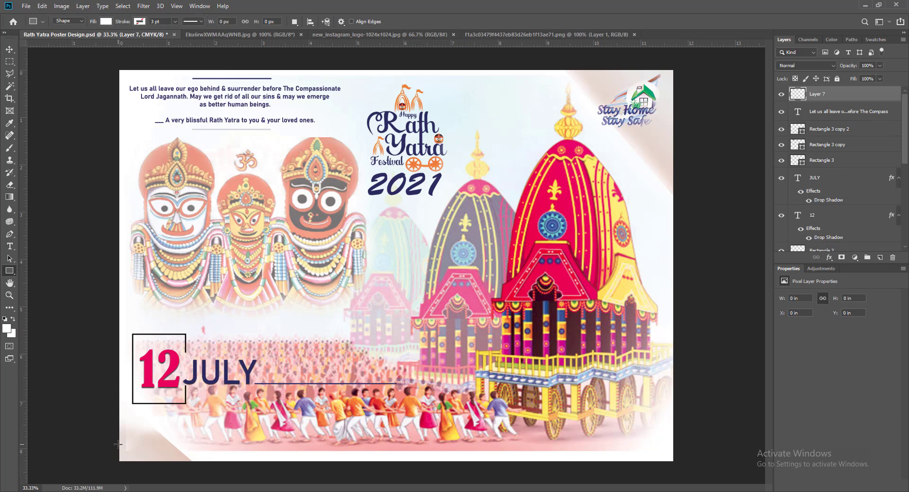
Step: Draw a 3616 × 198 px footer bar along the bottom and fill it red #da524b
{"action": "left_click_drag", "start_coordinate": [118, 444], "coordinate": [688, 475]}
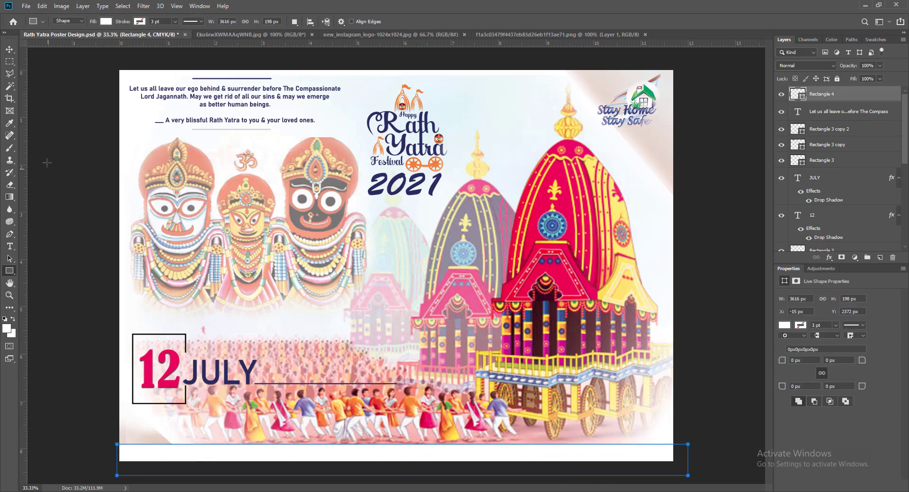
{"action": "double_click", "coordinate": [797, 94]}
{"action": "left_click", "coordinate": [529, 438]}
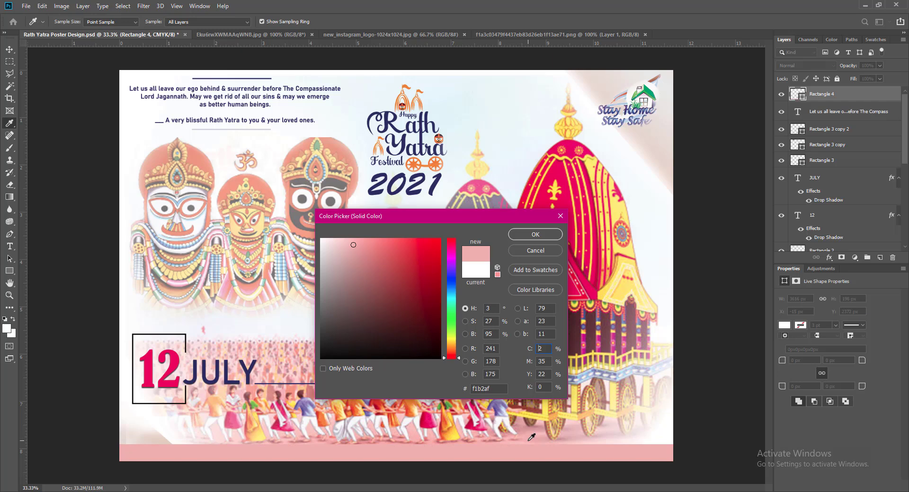
{"action": "left_click", "coordinate": [373, 243]}
{"action": "left_click", "coordinate": [439, 265]}
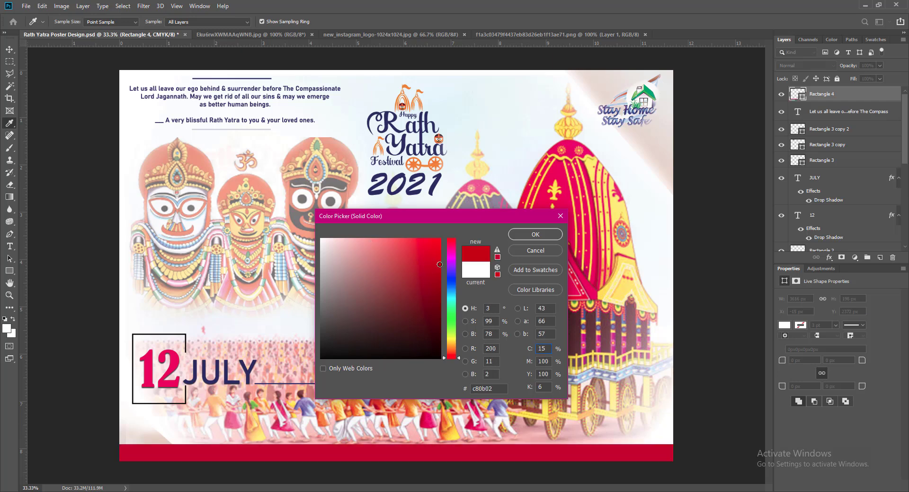
{"action": "left_click", "coordinate": [179, 358]}
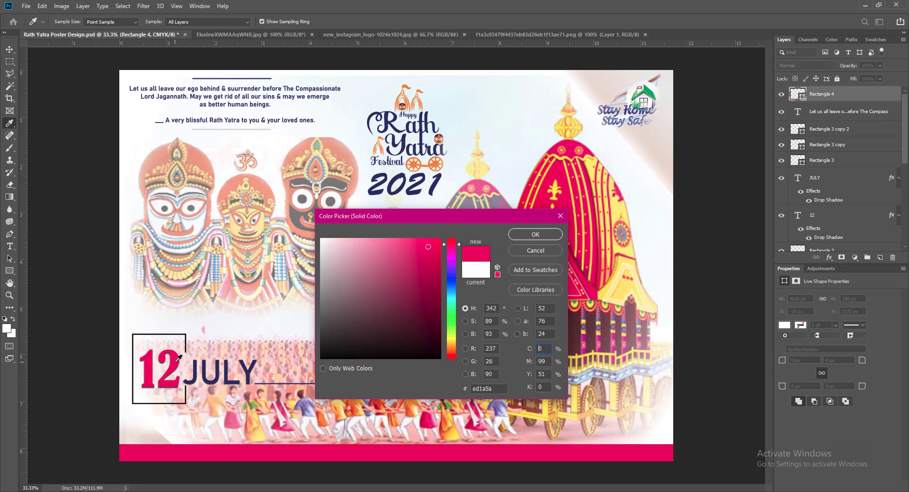
{"action": "left_click", "coordinate": [522, 428]}
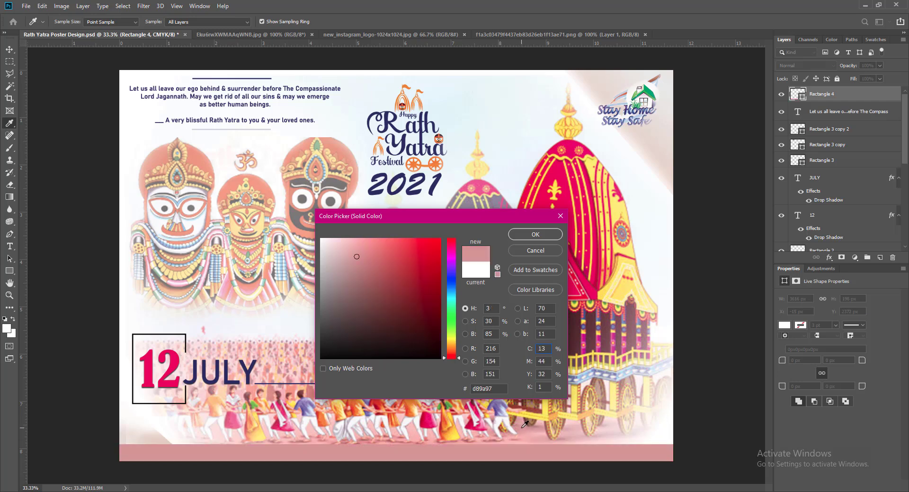
{"action": "left_click_drag", "start_coordinate": [356, 257], "coordinate": [417, 251]}
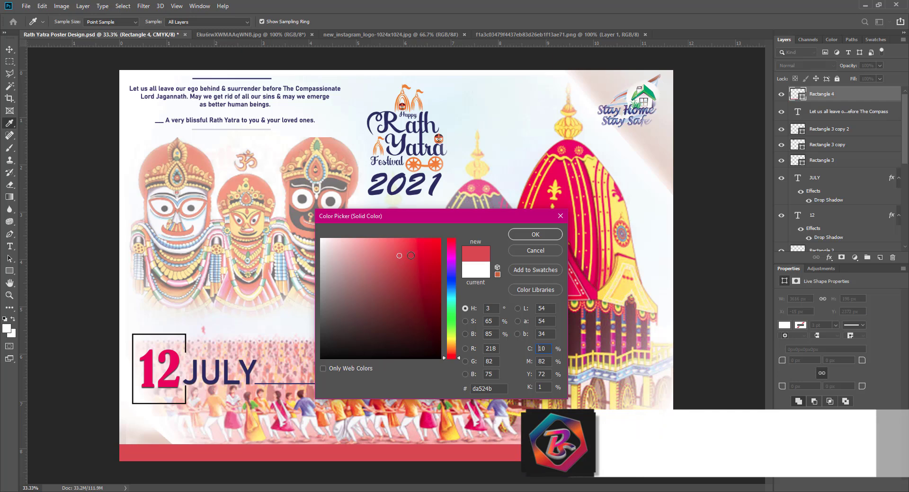
{"action": "left_click", "coordinate": [524, 236]}
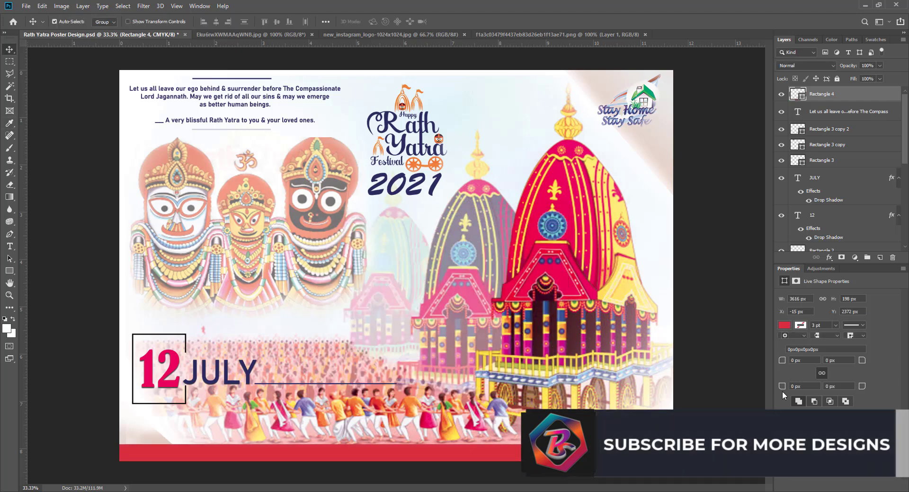
Step: Nudge the red footer bar up slightly and deselect it
{"action": "key", "text": "Up"}
{"action": "key", "text": "Up"}
{"action": "key", "text": "Up"}
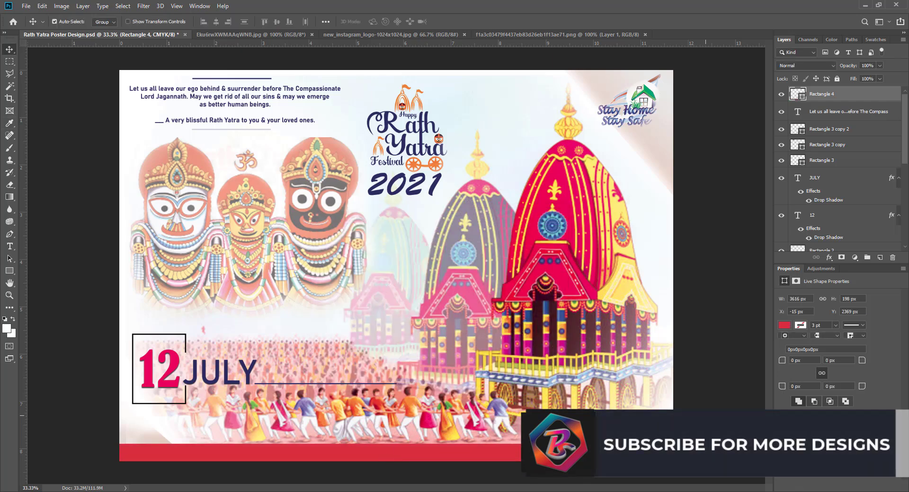
{"action": "left_click", "coordinate": [734, 340]}
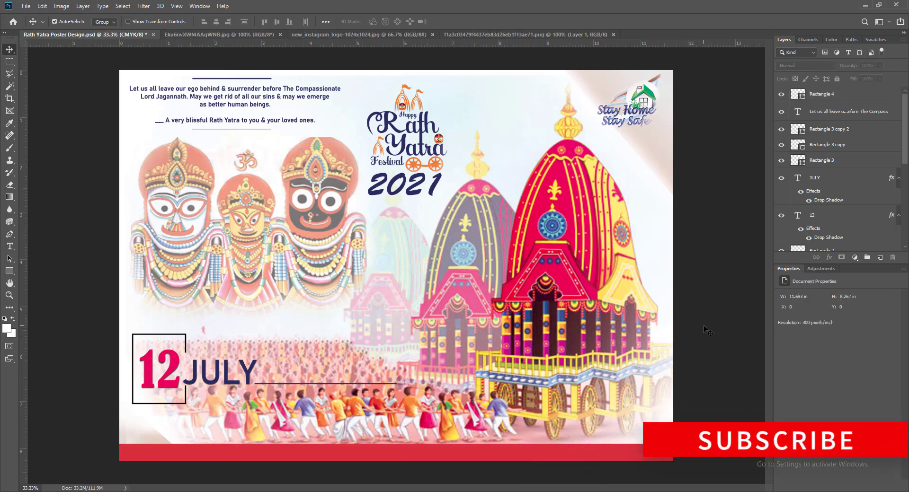
{"action": "left_click", "coordinate": [545, 454]}
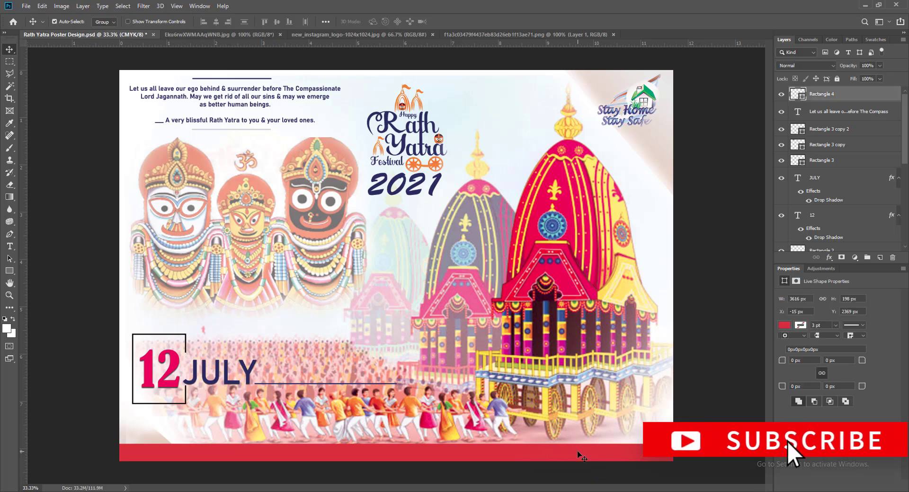
{"action": "left_click", "coordinate": [601, 473]}
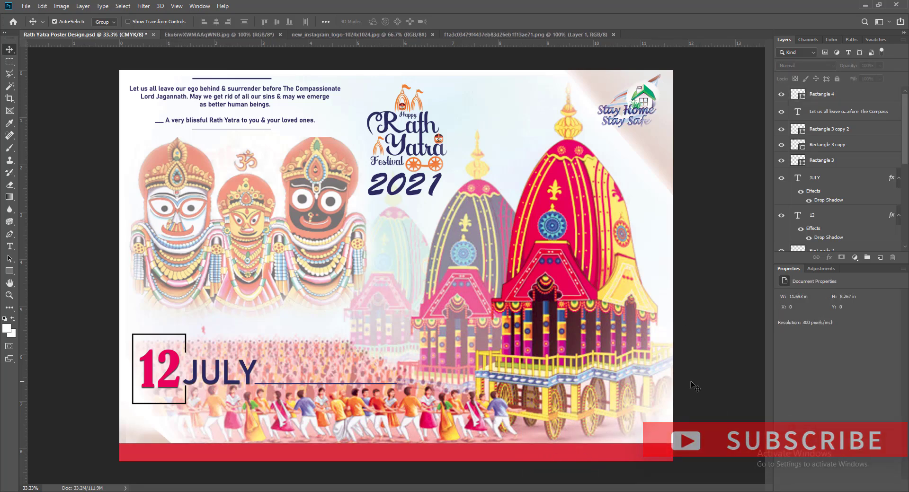
Step: Magic Wand-select the Gmail icon and drag it into the poster near the footer
{"action": "left_click", "coordinate": [208, 34]}
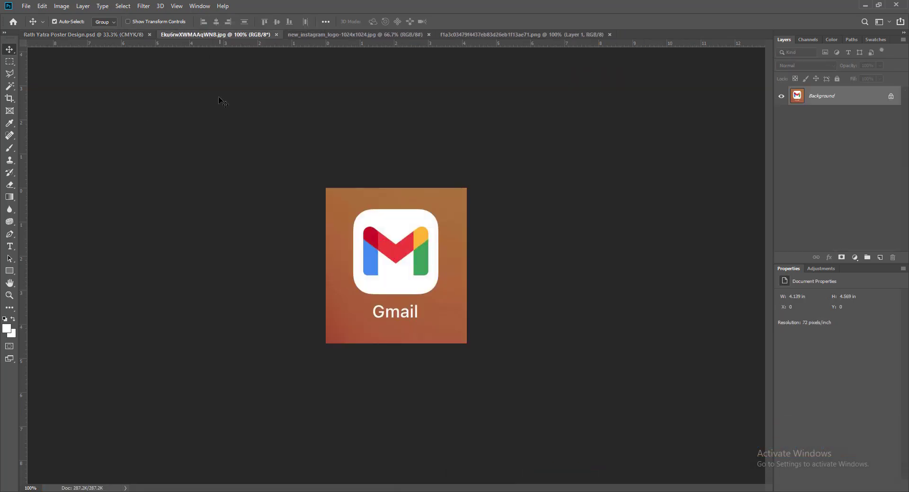
{"action": "key", "text": "w"}
{"action": "left_click", "coordinate": [400, 279]}
{"action": "left_click", "coordinate": [374, 264], "text": "shift"}
{"action": "left_click", "coordinate": [421, 256], "text": "shift"}
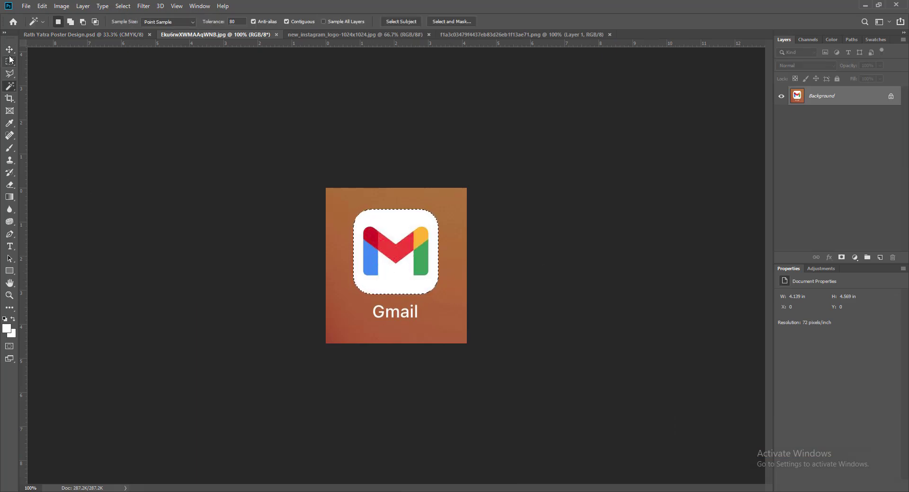
{"action": "key", "text": "v"}
{"action": "left_click_drag", "start_coordinate": [407, 265], "coordinate": [196, 455]}
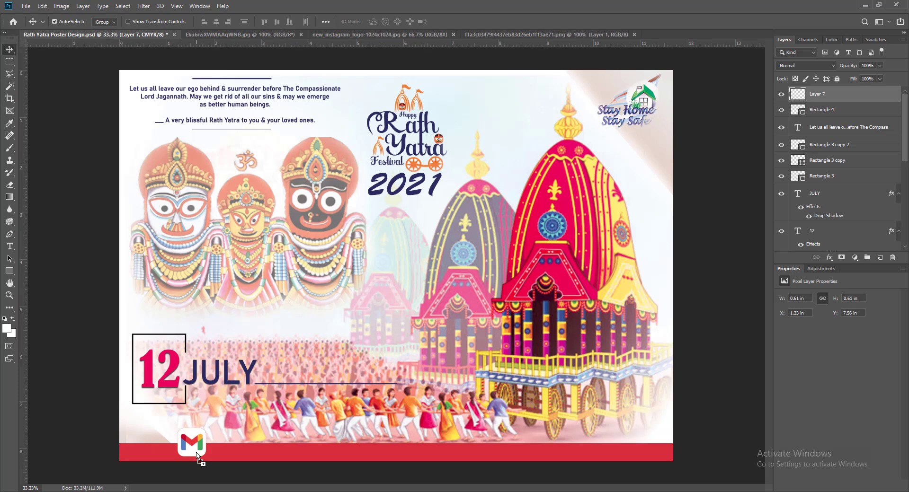
Step: Shrink the Gmail icon to 0.3 × 0.3 in on the footer's left end
{"action": "key", "text": "ctrl+t"}
{"action": "left_click_drag", "start_coordinate": [176, 428], "coordinate": [192, 441]}
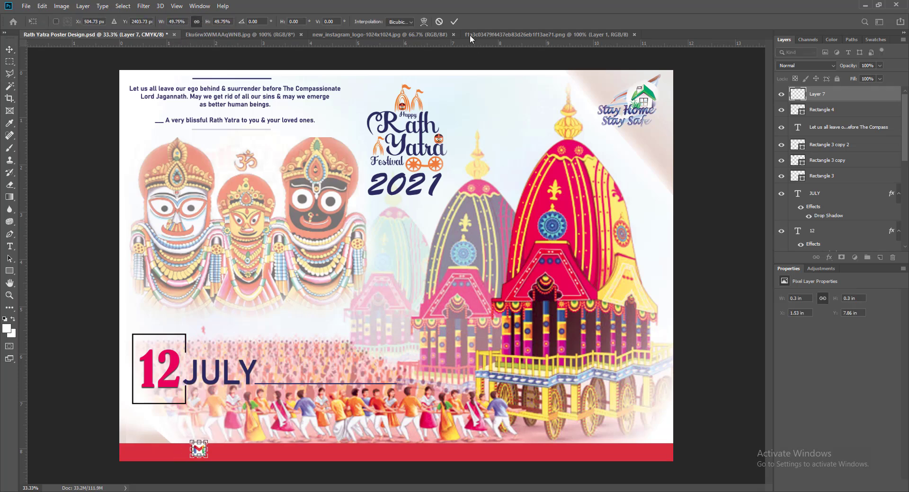
{"action": "key", "text": "Return"}
{"action": "mouse_move", "coordinate": [206, 453]}
{"action": "left_mouse_down"}
{"action": "mouse_move", "coordinate": [179, 455]}
{"action": "mouse_move", "coordinate": [200, 455]}
{"action": "left_mouse_up"}
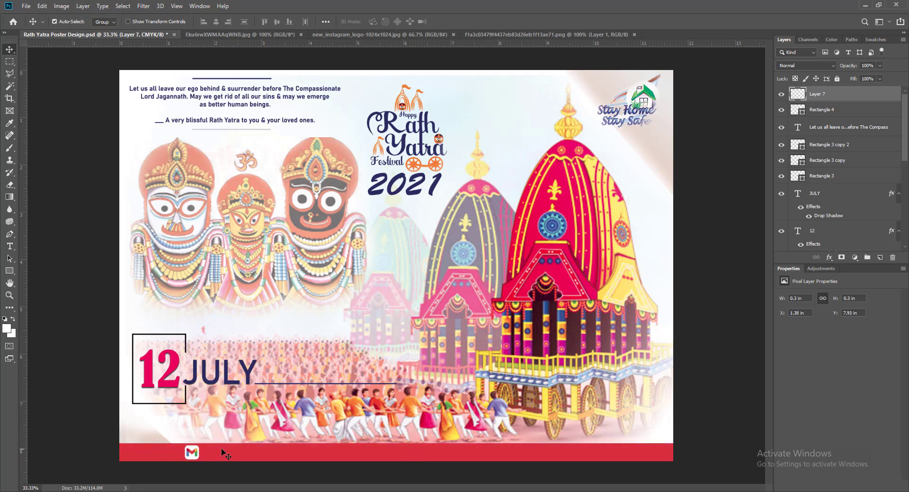
Step: Select the Facebook circle from the social icons image and drag it onto the footer
{"action": "left_click", "coordinate": [490, 34]}
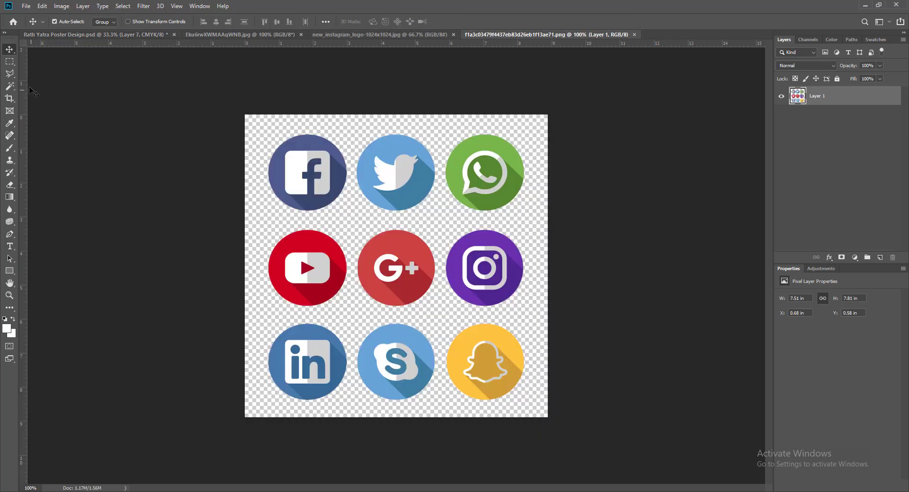
{"action": "left_click", "coordinate": [10, 85]}
{"action": "left_click", "coordinate": [301, 189]}
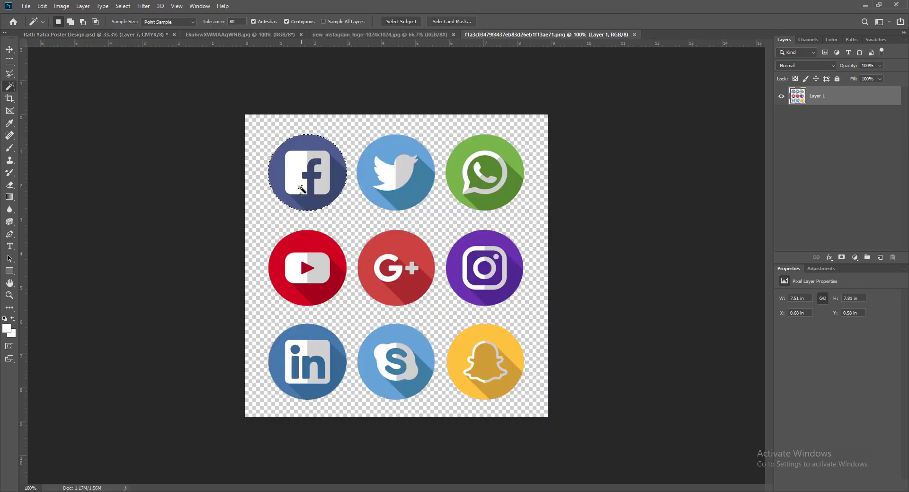
{"action": "left_click", "coordinate": [9, 50]}
{"action": "mouse_move", "coordinate": [303, 175]}
{"action": "left_mouse_down"}
{"action": "mouse_move", "coordinate": [101, 36]}
{"action": "mouse_move", "coordinate": [376, 452]}
{"action": "mouse_move", "coordinate": [360, 438]}
{"action": "mouse_move", "coordinate": [369, 446]}
{"action": "left_mouse_up"}
Step: Scale the Facebook icon to about 0.35 × 0.34 in mid-footer
{"action": "key", "text": "ctrl+t"}
{"action": "key", "text": "Return"}
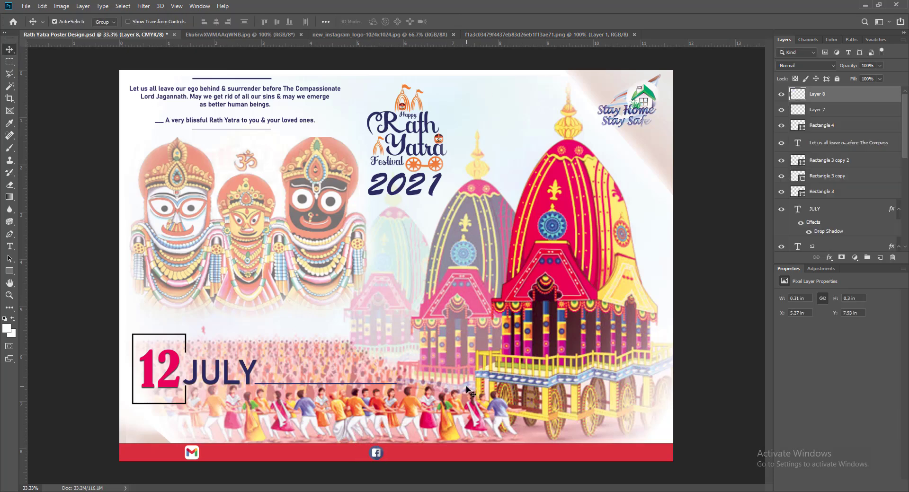
{"action": "key", "text": "ctrl+t"}
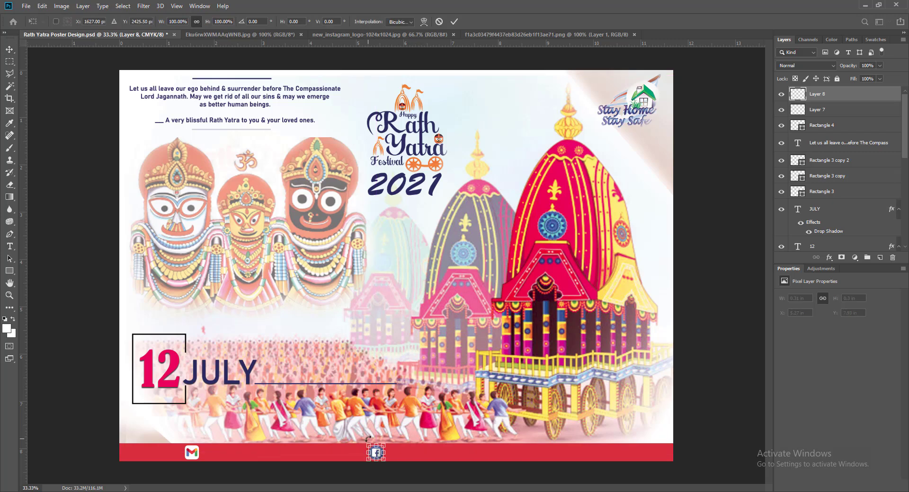
{"action": "left_click_drag", "start_coordinate": [366, 443], "coordinate": [365, 442]}
{"action": "key", "text": "Return"}
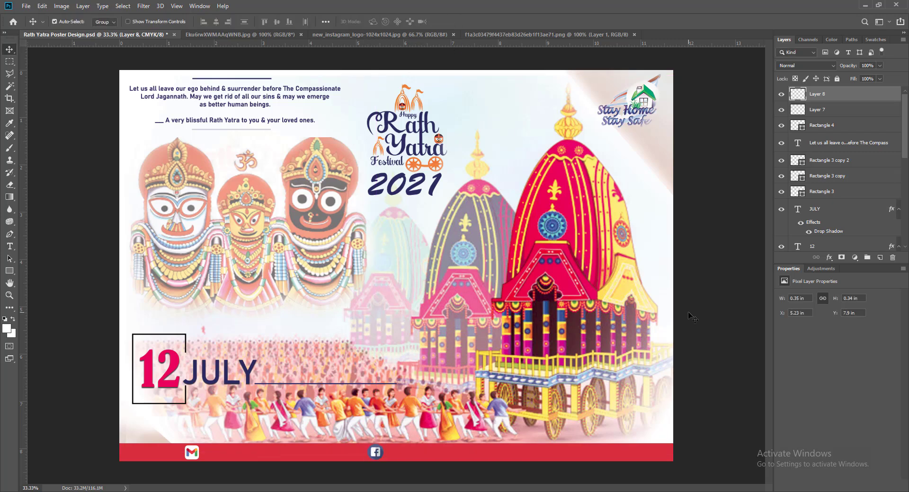
Step: Try selecting the Instagram logo's colour areas with the Magic Wand, then clear the selection
{"action": "left_click", "coordinate": [376, 34]}
{"action": "key", "text": "w"}
{"action": "left_click", "coordinate": [381, 257]}
{"action": "left_click", "coordinate": [334, 260], "text": "shift"}
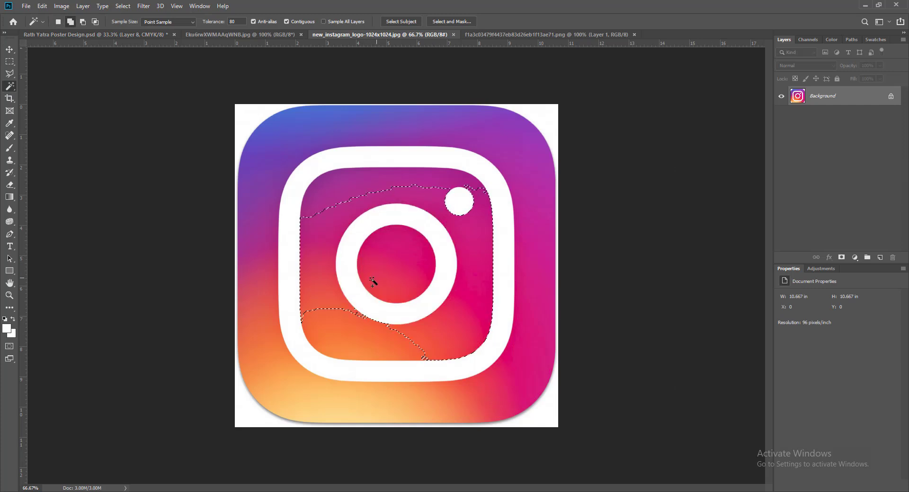
{"action": "left_click", "coordinate": [324, 391], "text": "shift"}
{"action": "left_click", "coordinate": [266, 167], "text": "shift"}
{"action": "left_click", "coordinate": [274, 146], "text": "shift"}
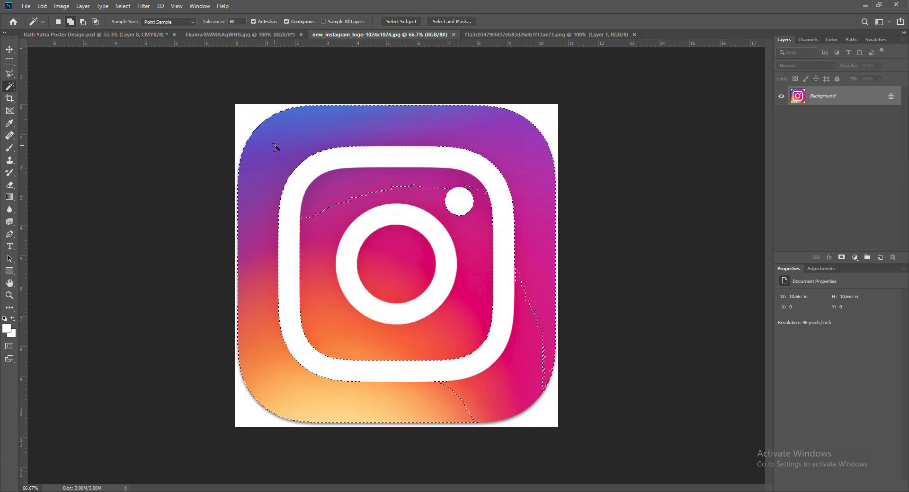
{"action": "left_click", "coordinate": [461, 211], "text": "shift"}
{"action": "left_click", "coordinate": [520, 383], "text": "shift"}
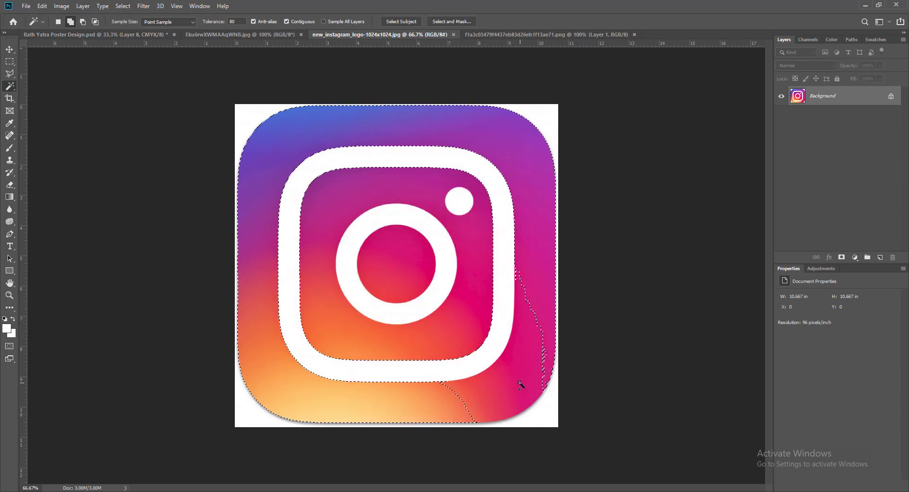
{"action": "left_click", "coordinate": [464, 406], "text": "shift"}
{"action": "key", "text": "v"}
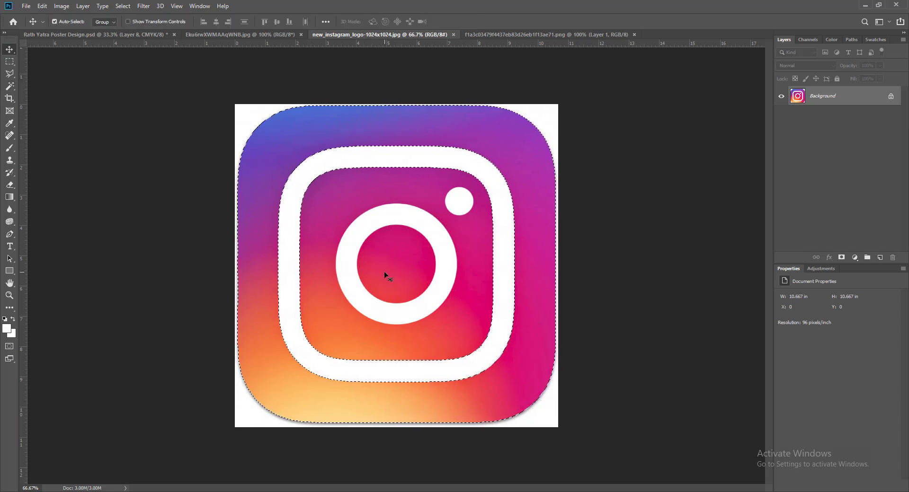
{"action": "key", "text": "ctrl+d"}
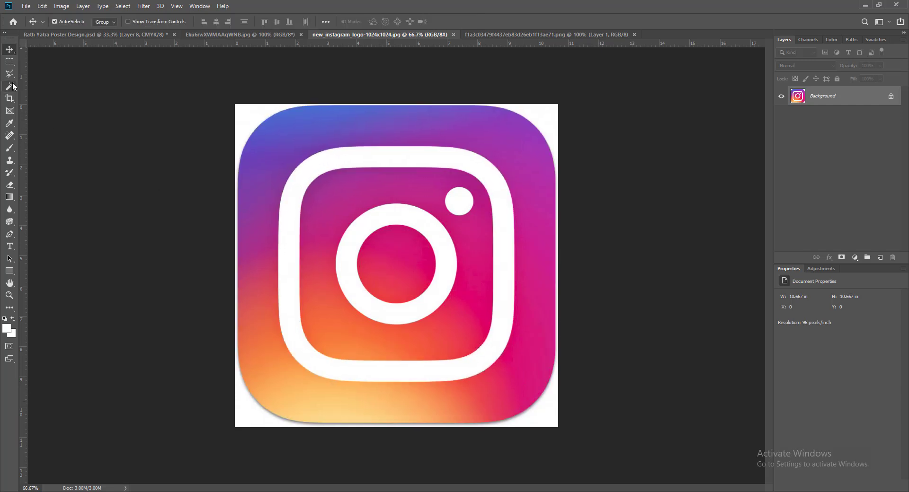
Step: Reselect the whole Instagram logo with the Magic Wand, adding each colour area
{"action": "key", "text": "w"}
{"action": "left_click", "coordinate": [413, 279]}
{"action": "left_click", "coordinate": [377, 344], "text": "shift"}
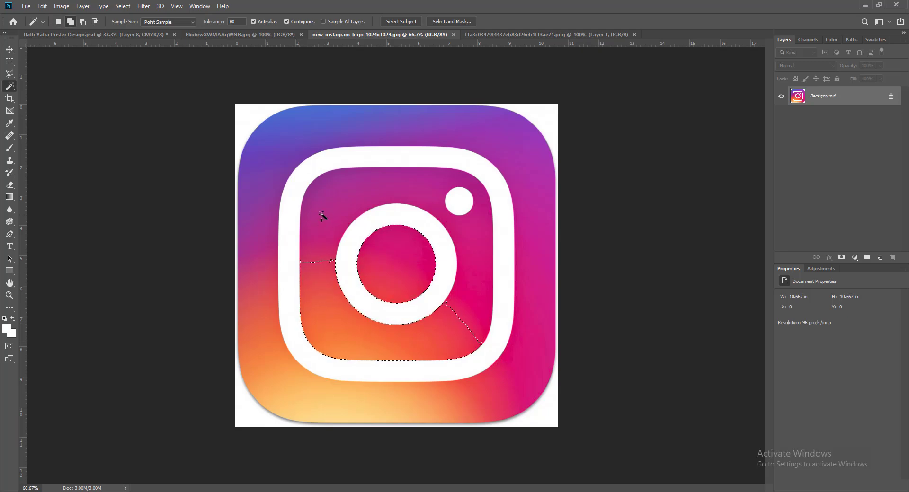
{"action": "left_click", "coordinate": [429, 211], "text": "shift"}
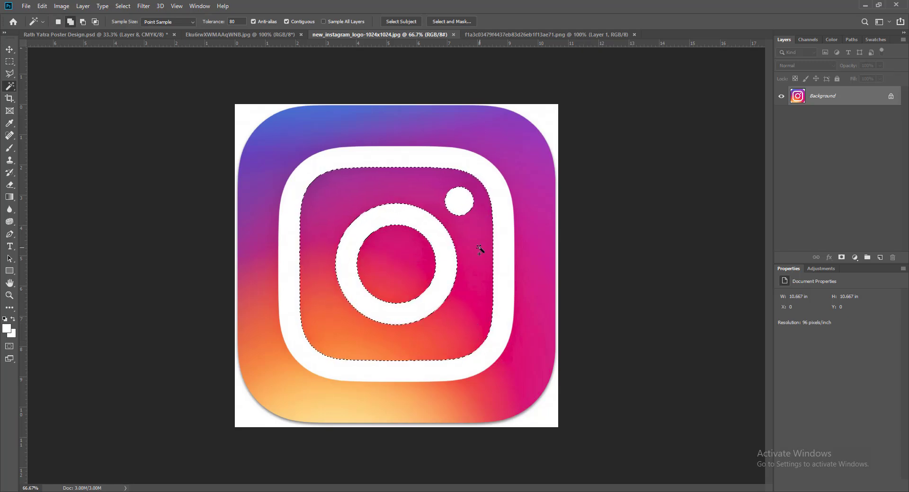
{"action": "left_click", "coordinate": [257, 316], "text": "shift"}
{"action": "left_click", "coordinate": [265, 154], "text": "shift"}
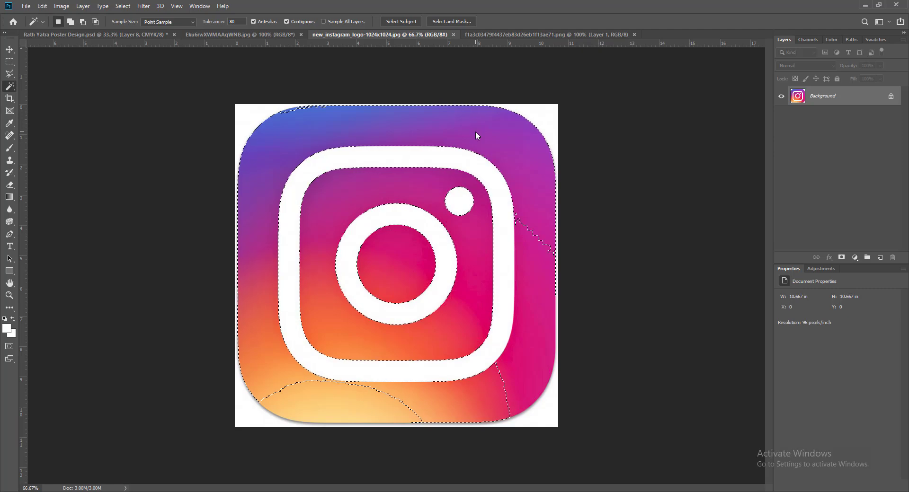
{"action": "left_click", "coordinate": [533, 320], "text": "shift"}
{"action": "left_click", "coordinate": [346, 403], "text": "shift"}
{"action": "left_click", "coordinate": [294, 117], "text": "shift"}
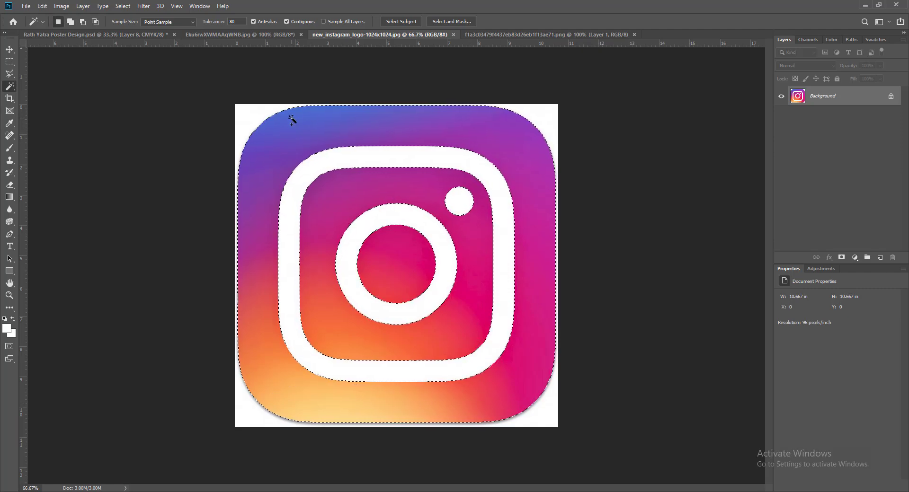
Step: Move the logo into the poster, scale it to 0.3 in at the footer's right end, and save
{"action": "key", "text": "v"}
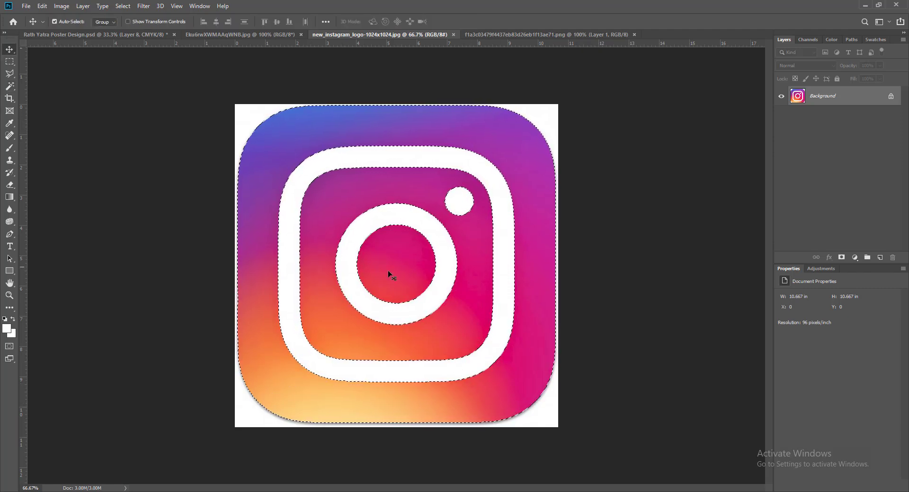
{"action": "left_click_drag", "start_coordinate": [387, 270], "coordinate": [519, 454]}
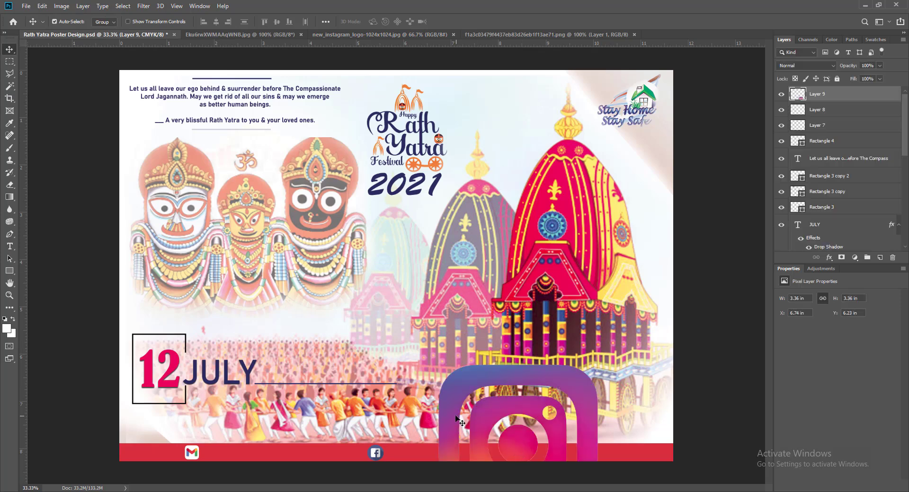
{"action": "key", "text": "ctrl+t"}
{"action": "mouse_move", "coordinate": [437, 358]}
{"action": "left_mouse_down"}
{"action": "mouse_move", "coordinate": [517, 443]}
{"action": "mouse_move", "coordinate": [489, 365]}
{"action": "mouse_move", "coordinate": [524, 408]}
{"action": "mouse_move", "coordinate": [537, 455]}
{"action": "left_mouse_up"}
{"action": "left_click", "coordinate": [454, 21]}
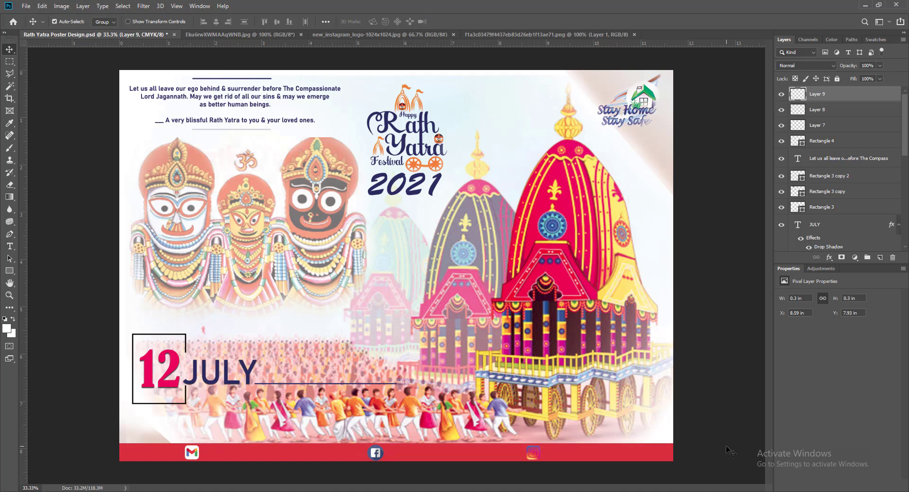
{"action": "key", "text": "ctrl+s"}
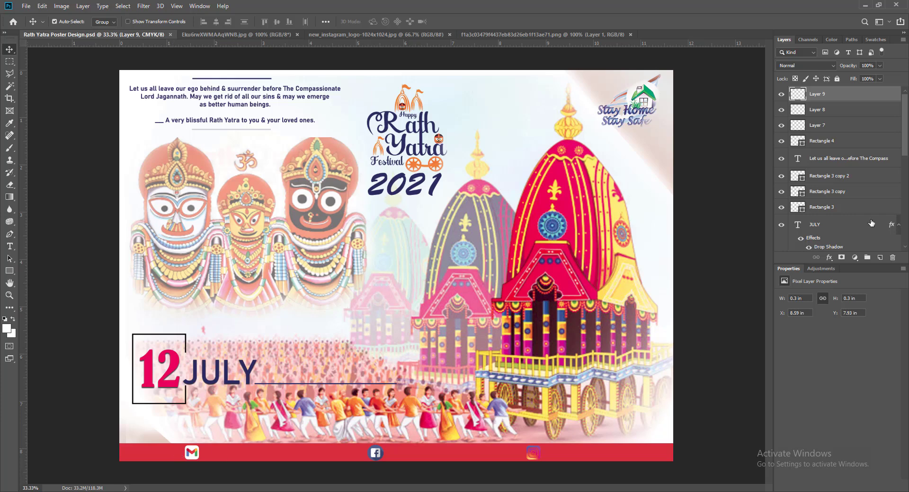
Step: Add the contact e-mail address as text beside the Gmail icon in the footer
{"action": "left_click", "coordinate": [880, 258]}
{"action": "left_click", "coordinate": [9, 246]}
{"action": "left_click", "coordinate": [206, 455]}
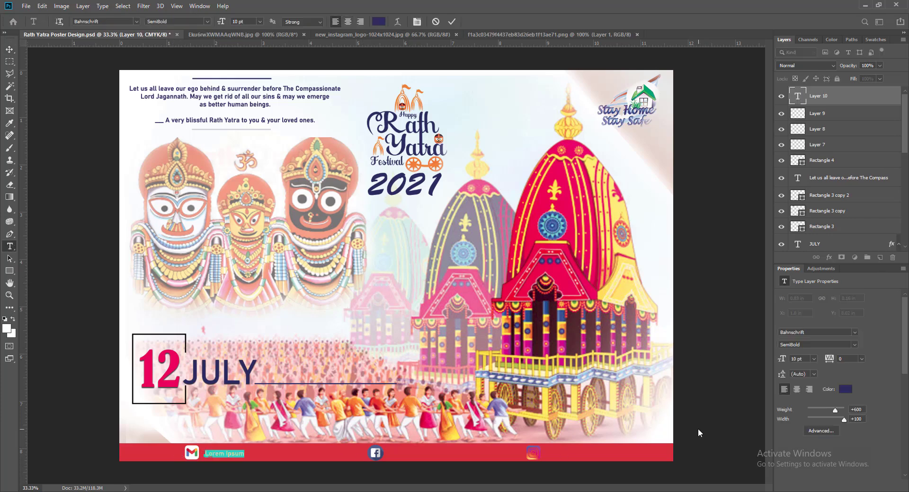
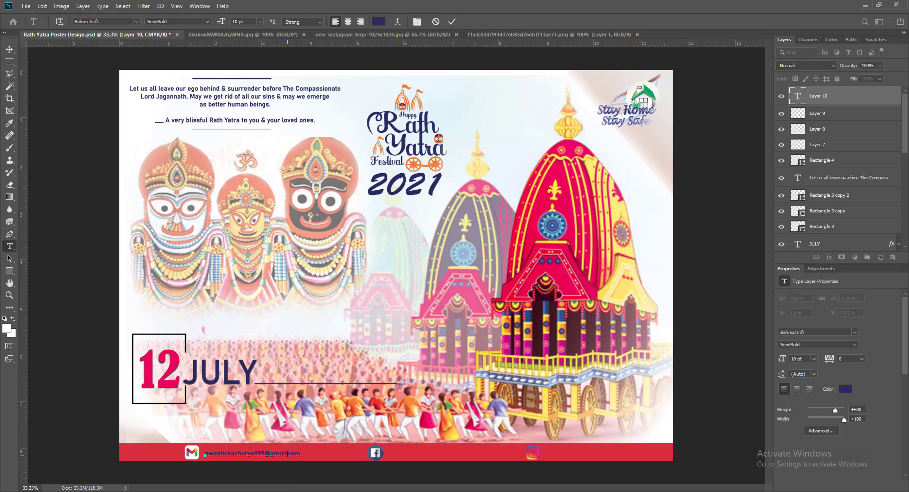
Step: Colour the whole e-mail text near-white (eeedf4) and commit the edit
{"action": "left_click_drag", "start_coordinate": [300, 454], "coordinate": [204, 454]}
{"action": "left_click", "coordinate": [378, 21]}
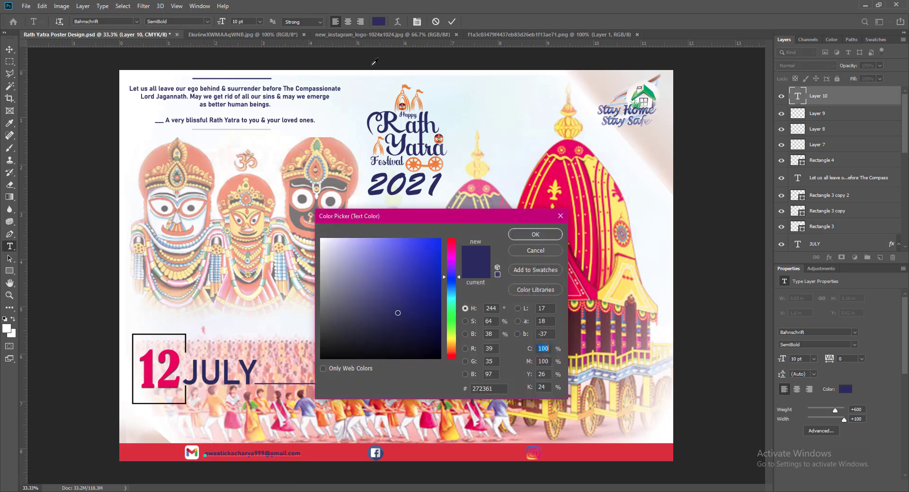
{"action": "left_click", "coordinate": [323, 243]}
{"action": "left_click", "coordinate": [524, 232]}
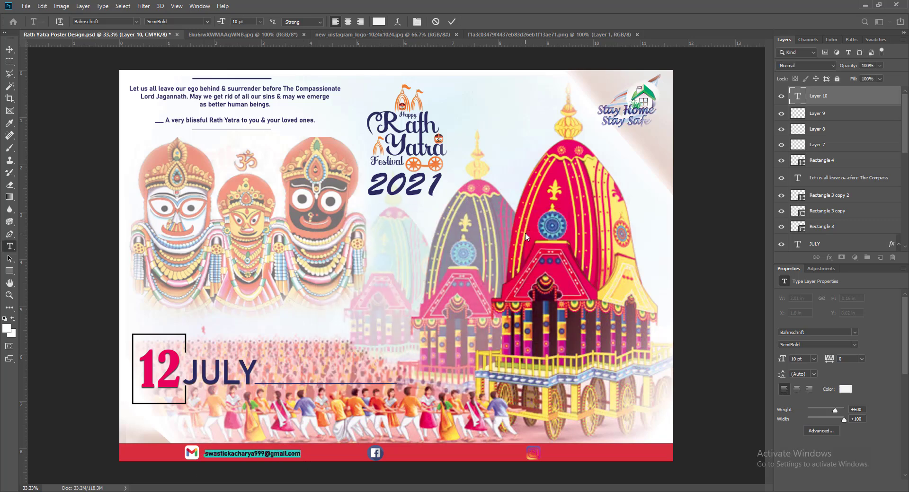
{"action": "left_click", "coordinate": [451, 22]}
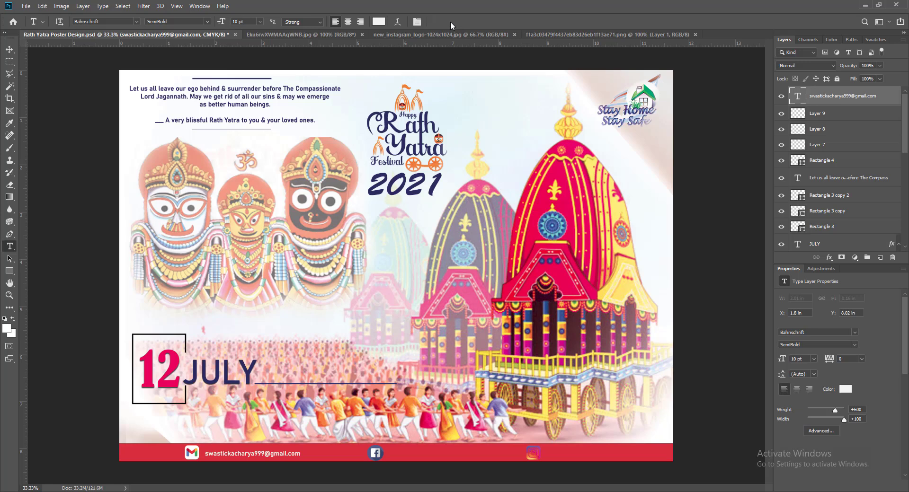
{"action": "left_click", "coordinate": [9, 49]}
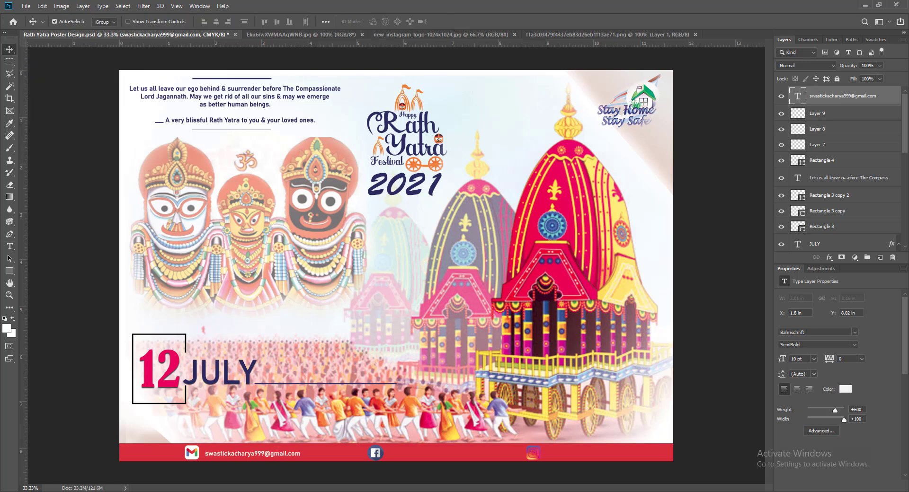
Step: Nudge the e-mail text into place, add a horizontal guide across the footer, and save
{"action": "left_click_drag", "start_coordinate": [532, 475], "coordinate": [529, 473]}
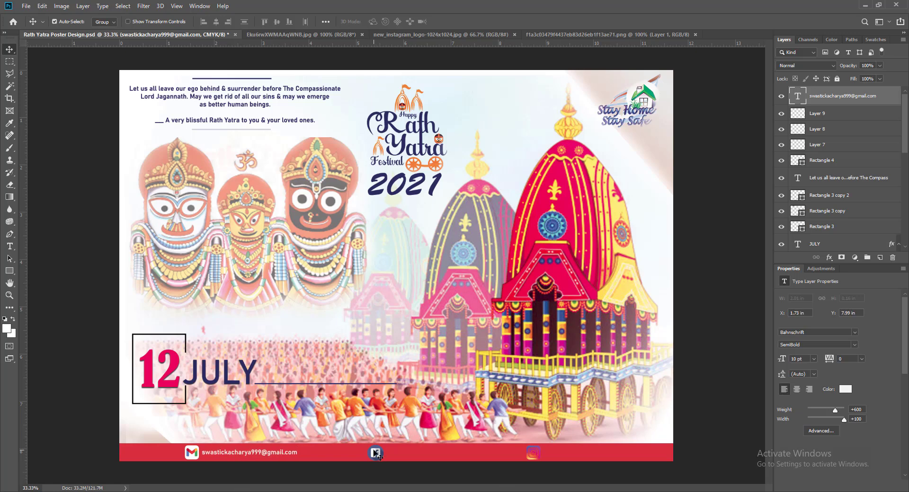
{"action": "left_click_drag", "start_coordinate": [419, 44], "coordinate": [459, 445]}
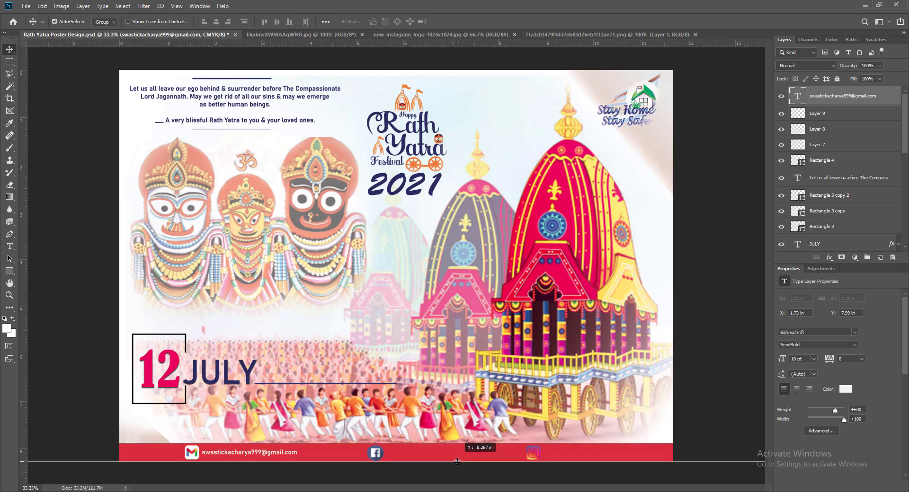
{"action": "left_click", "coordinate": [530, 449]}
{"action": "left_click", "coordinate": [376, 453]}
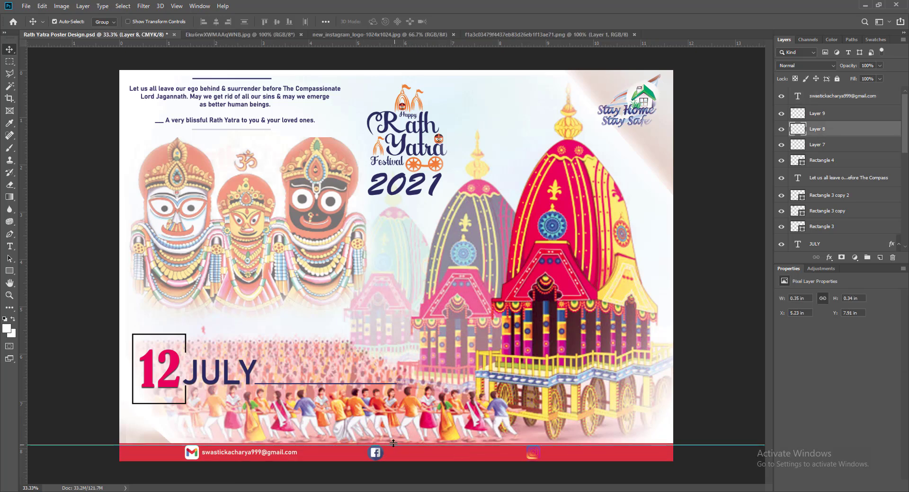
{"action": "key", "text": "ctrl+s"}
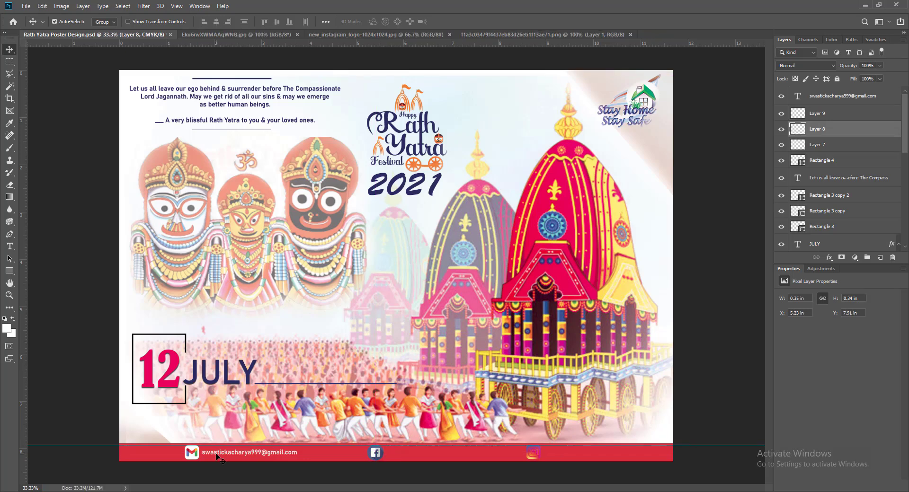
Step: Duplicate the e-mail text beside the Facebook and Instagram icons, retyping each as its social handle
{"action": "left_click_drag", "start_coordinate": [217, 456], "coordinate": [403, 455]}
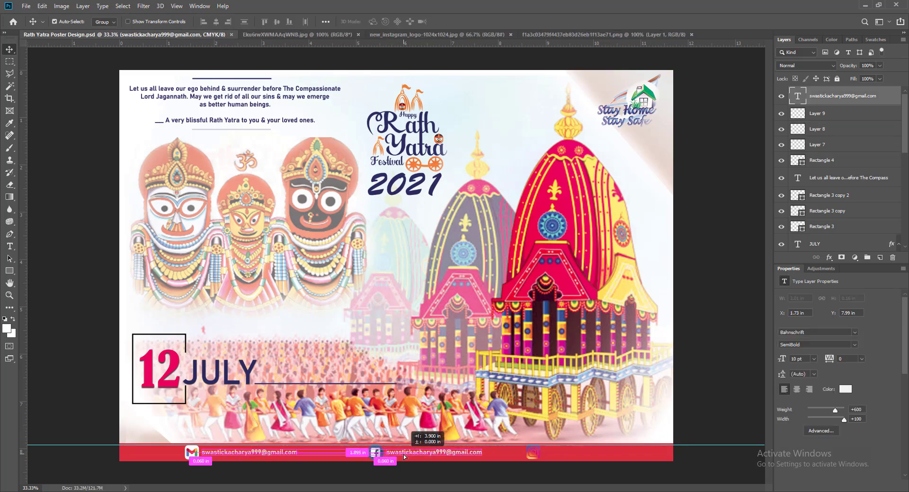
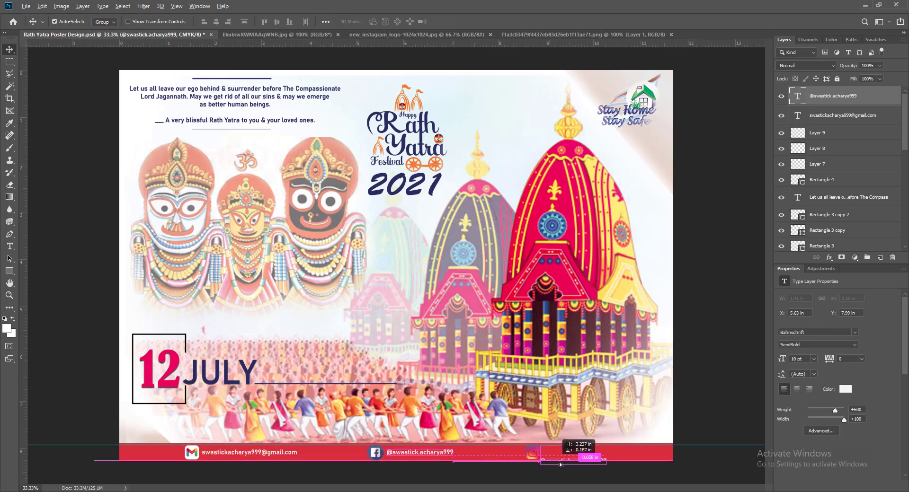
{"action": "left_click_drag", "start_coordinate": [403, 455], "coordinate": [560, 455]}
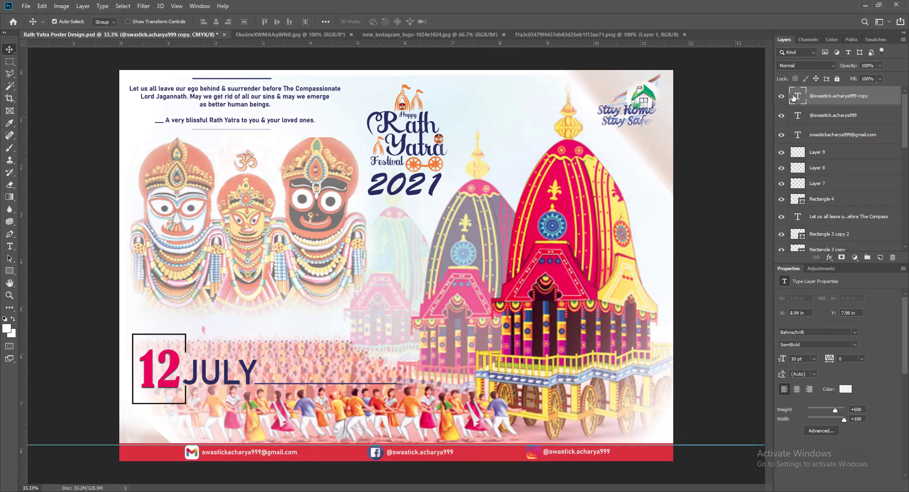
{"action": "double_click", "coordinate": [797, 96]}
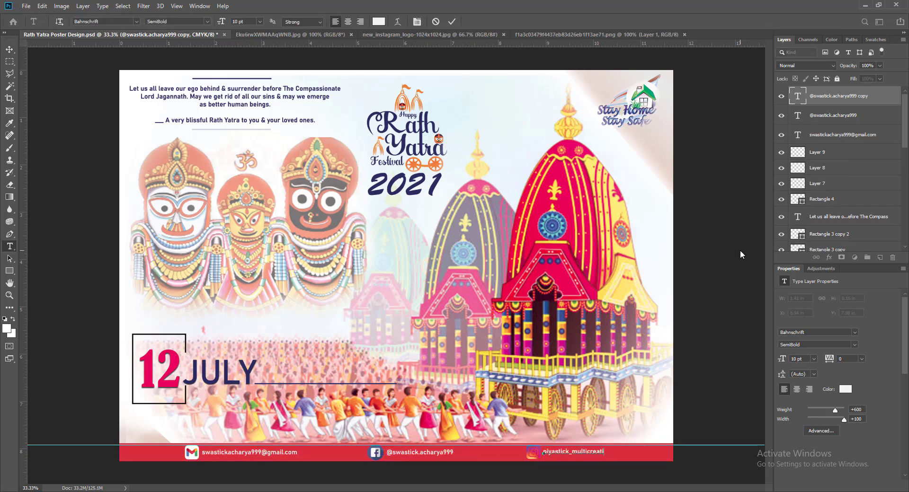
{"action": "type", "text": "xy"}
{"action": "left_click", "coordinate": [452, 21]}
{"action": "key", "text": "v"}
{"action": "left_click_drag", "start_coordinate": [591, 455], "coordinate": [594, 458]}
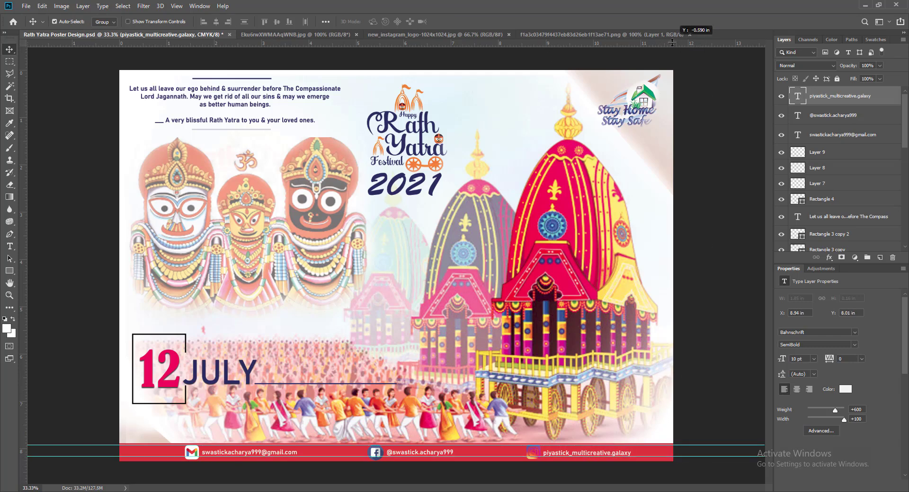
{"action": "left_click", "coordinate": [194, 457]}
Step: Shift the footer icons and contact texts left to even their spacing, then save the poster
{"action": "left_click_drag", "start_coordinate": [208, 458], "coordinate": [695, 461]}
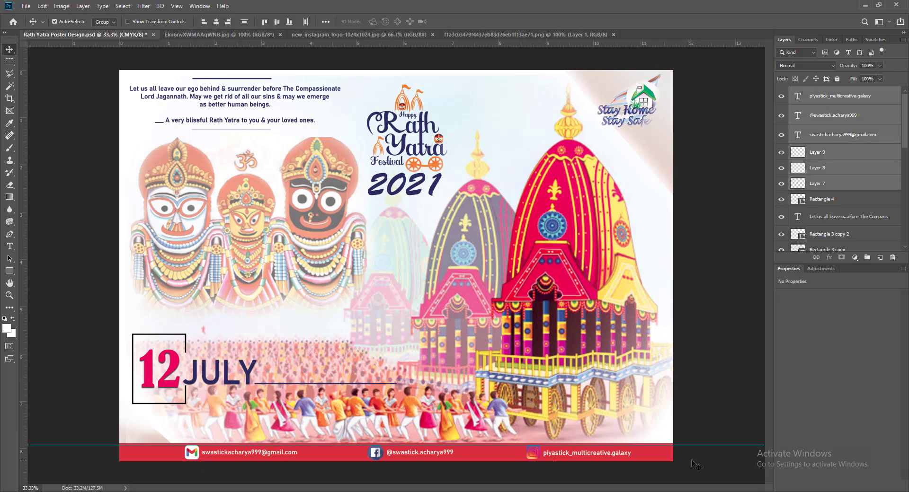
{"action": "key", "text": "shift+Left"}
{"action": "key", "text": "shift+Left"}
{"action": "key", "text": "shift+Left"}
{"action": "key", "text": "shift+Left"}
{"action": "key", "text": "shift+Left"}
{"action": "key", "text": "shift+Left"}
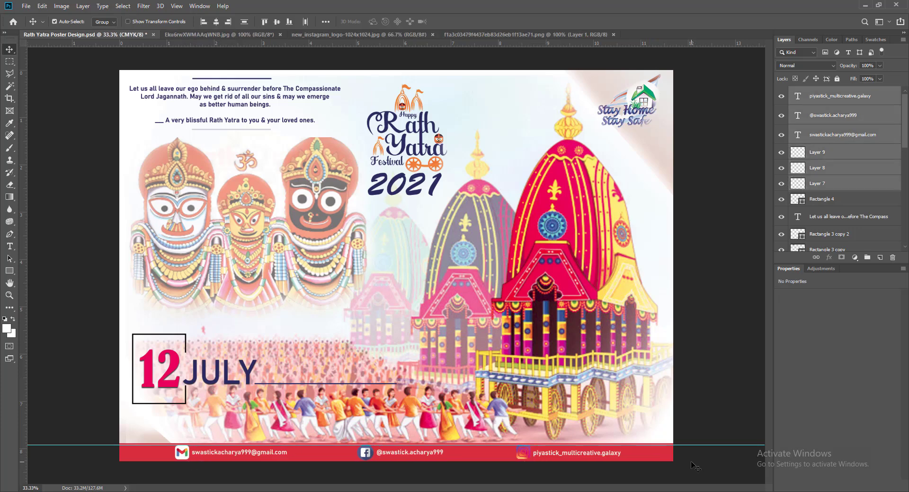
{"action": "key", "text": "shift+Left"}
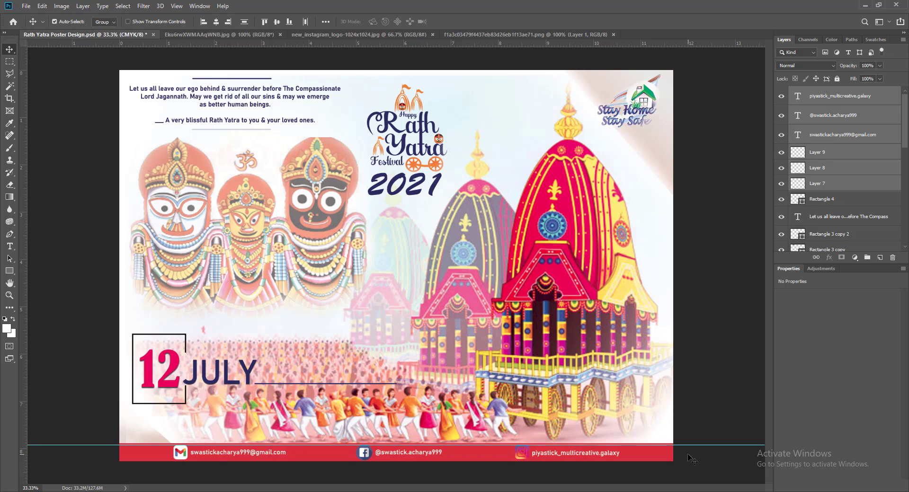
{"action": "left_click", "coordinate": [363, 454]}
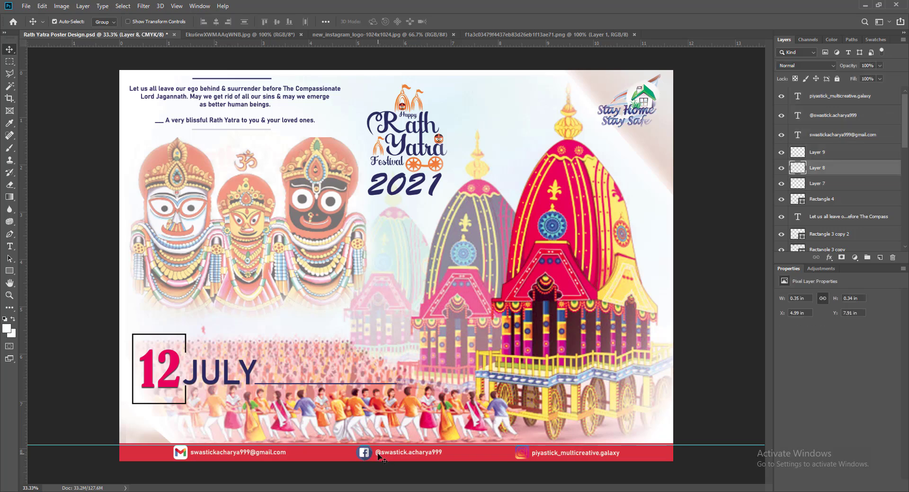
{"action": "left_click", "coordinate": [378, 454], "text": "shift"}
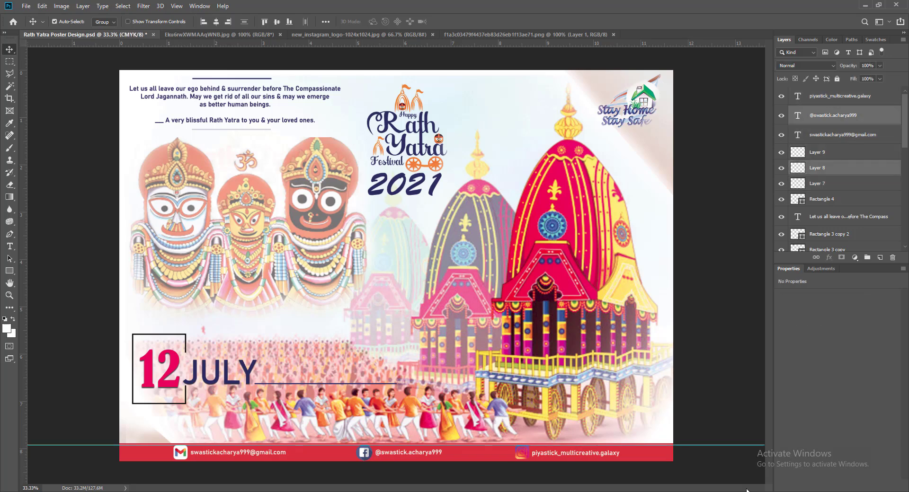
{"action": "left_click", "coordinate": [695, 400]}
{"action": "key", "text": "ctrl+s"}
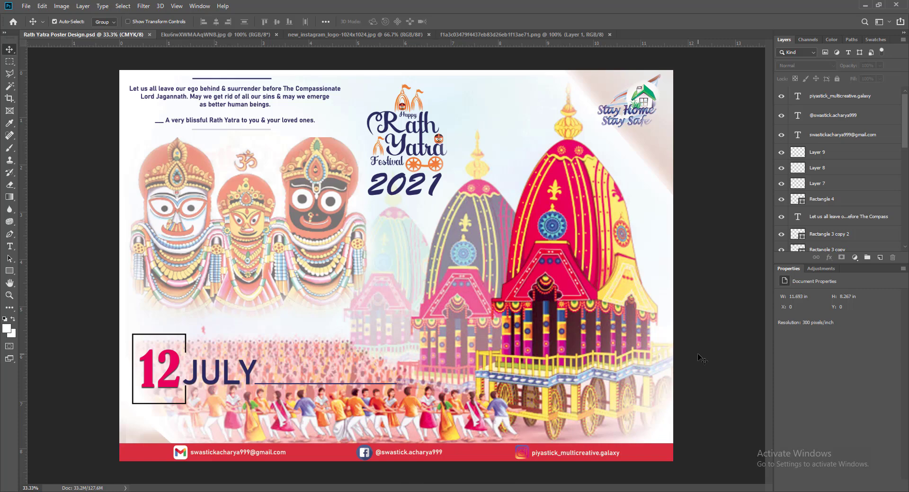
{"action": "left_click", "coordinate": [797, 199]}
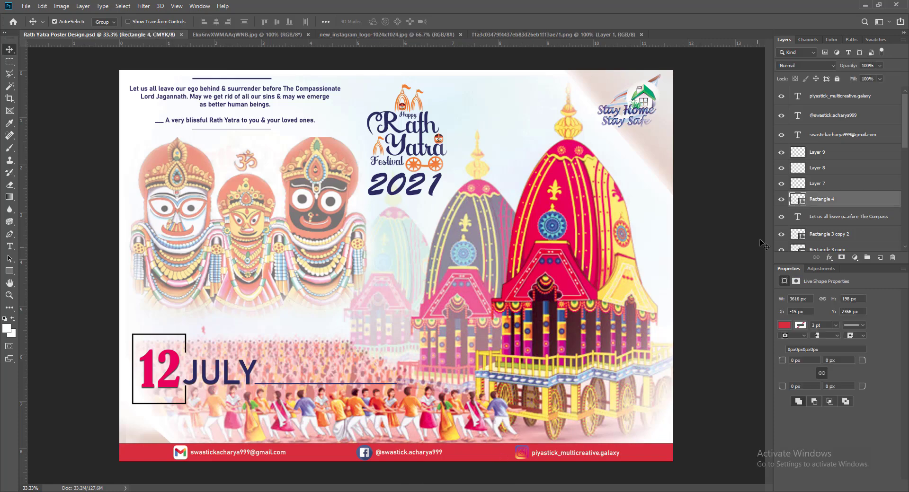
Step: Add a Gradient Overlay layer style to the footer bar Rectangle 4
{"action": "double_click", "coordinate": [795, 201]}
{"action": "key", "text": "Escape"}
{"action": "right_click", "coordinate": [798, 201]}
{"action": "left_click", "coordinate": [800, 204]}
{"action": "left_click", "coordinate": [444, 229]}
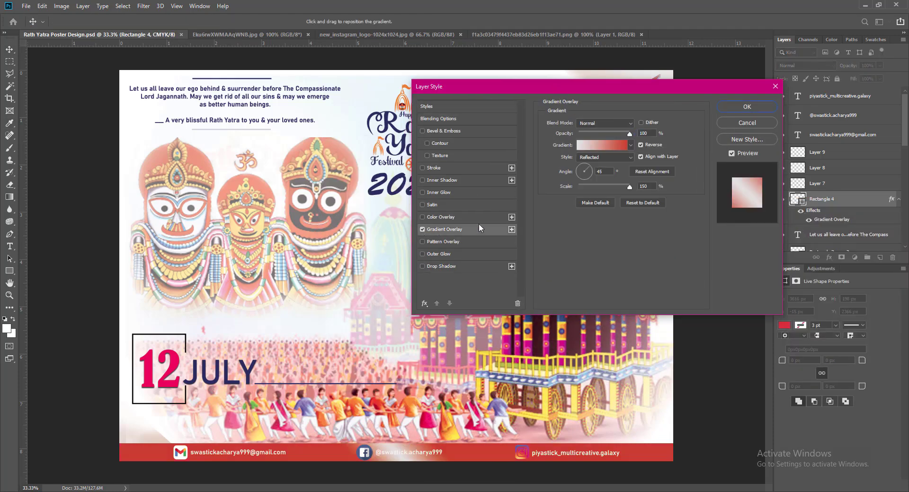
{"action": "left_click", "coordinate": [641, 145]}
{"action": "left_click", "coordinate": [641, 145]}
{"action": "left_click", "coordinate": [601, 145]}
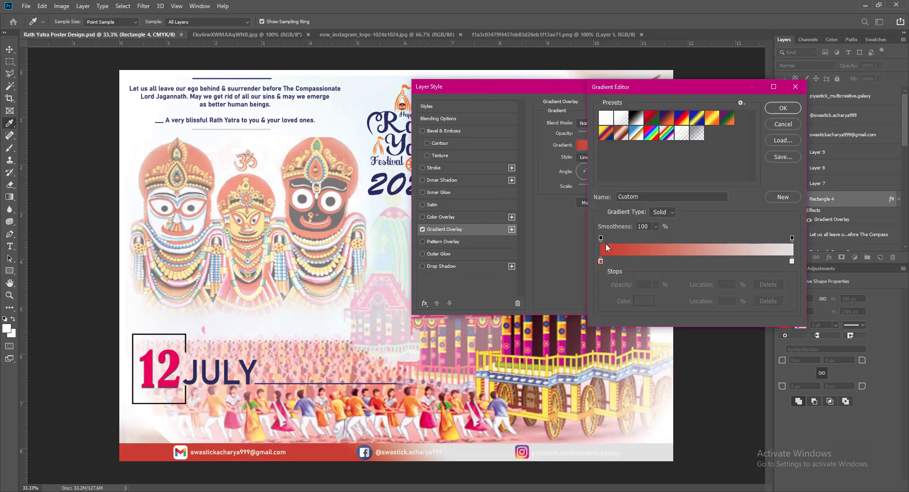
Step: Set the gradient stops to red c93d1b and dark red bb0b01, and apply the overlay
{"action": "double_click", "coordinate": [600, 260]}
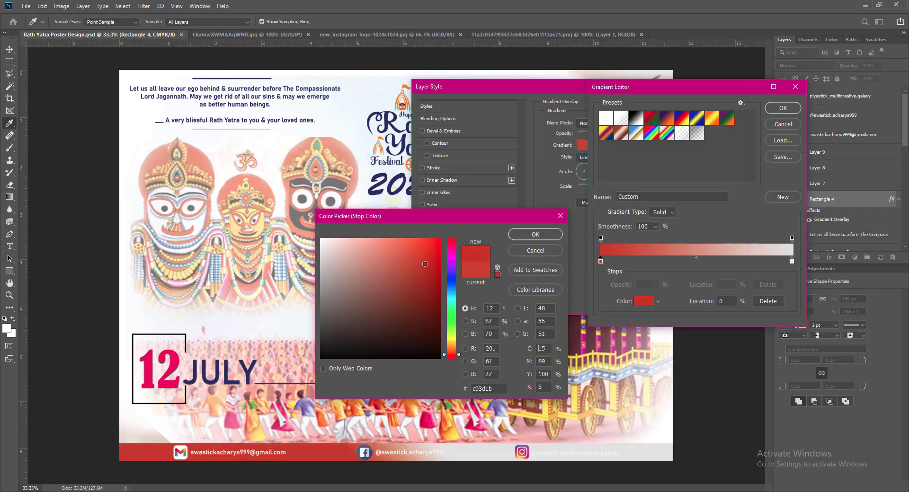
{"action": "key", "text": "Return"}
{"action": "double_click", "coordinate": [792, 261]}
{"action": "type", "text": "ae0c03"}
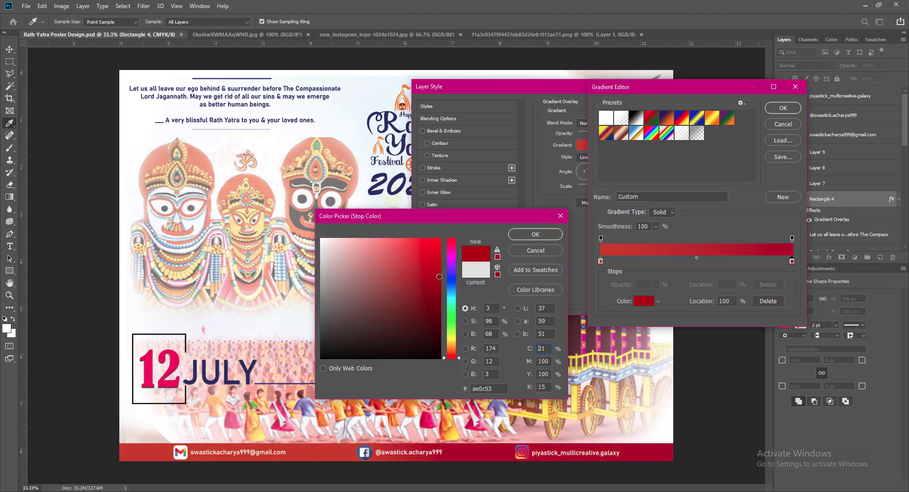
{"action": "left_click", "coordinate": [440, 271]}
{"action": "left_click", "coordinate": [535, 234]}
{"action": "left_click", "coordinate": [782, 108]}
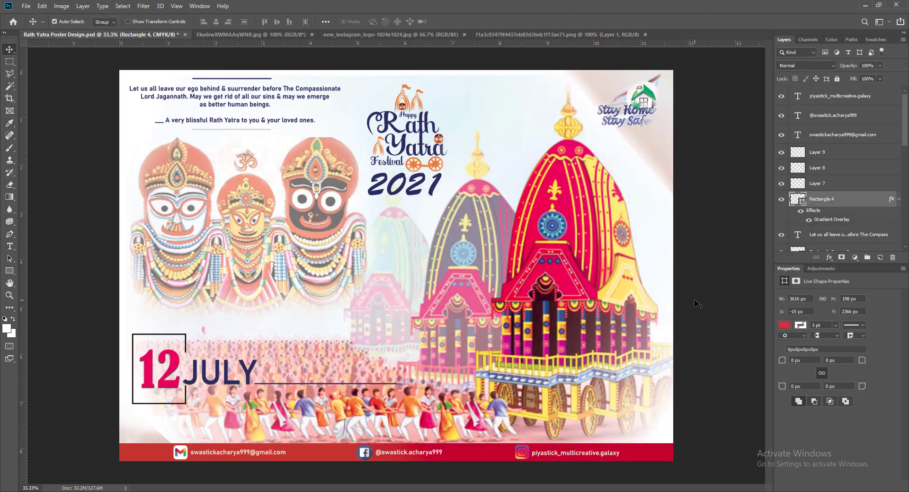
{"action": "left_click", "coordinate": [698, 304]}
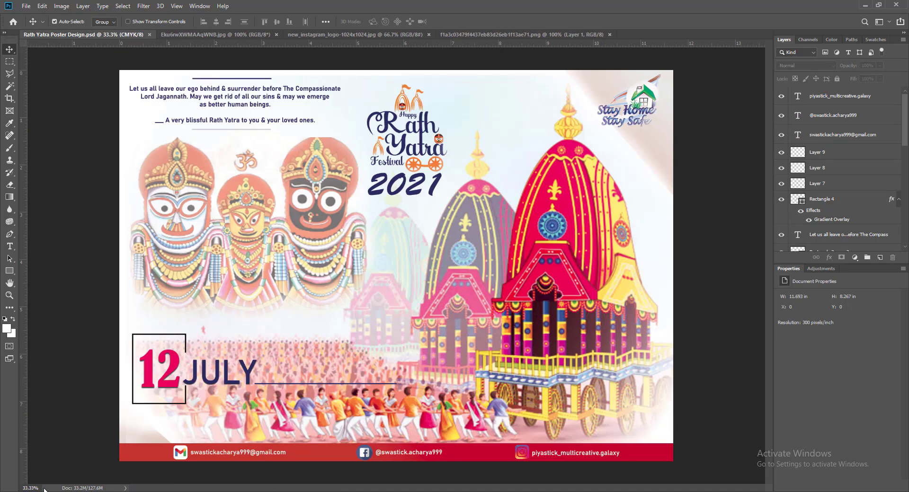
{"action": "left_click", "coordinate": [31, 488]}
{"action": "type", "text": "80"}
{"action": "key", "text": "Return"}
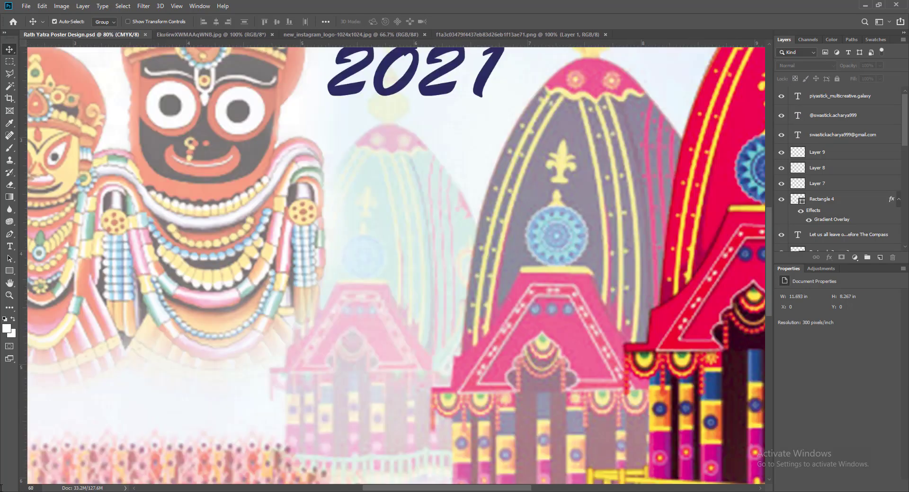
{"action": "key", "text": "Return"}
{"action": "type", "text": "40"}
{"action": "key", "text": "Return"}
{"action": "type", "text": "35"}
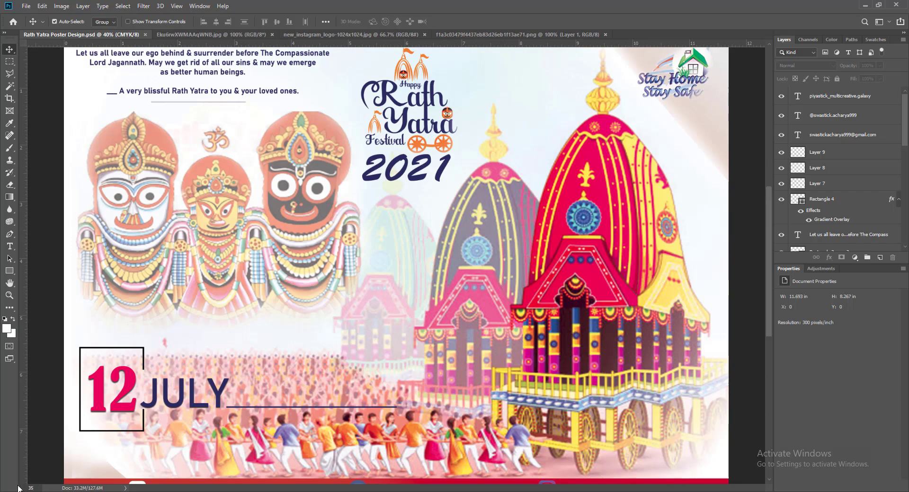
{"action": "key", "text": "Return"}
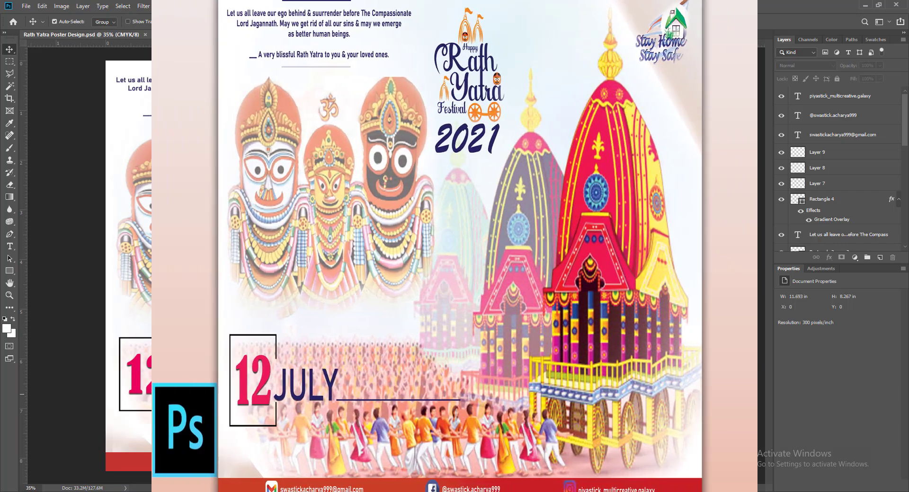